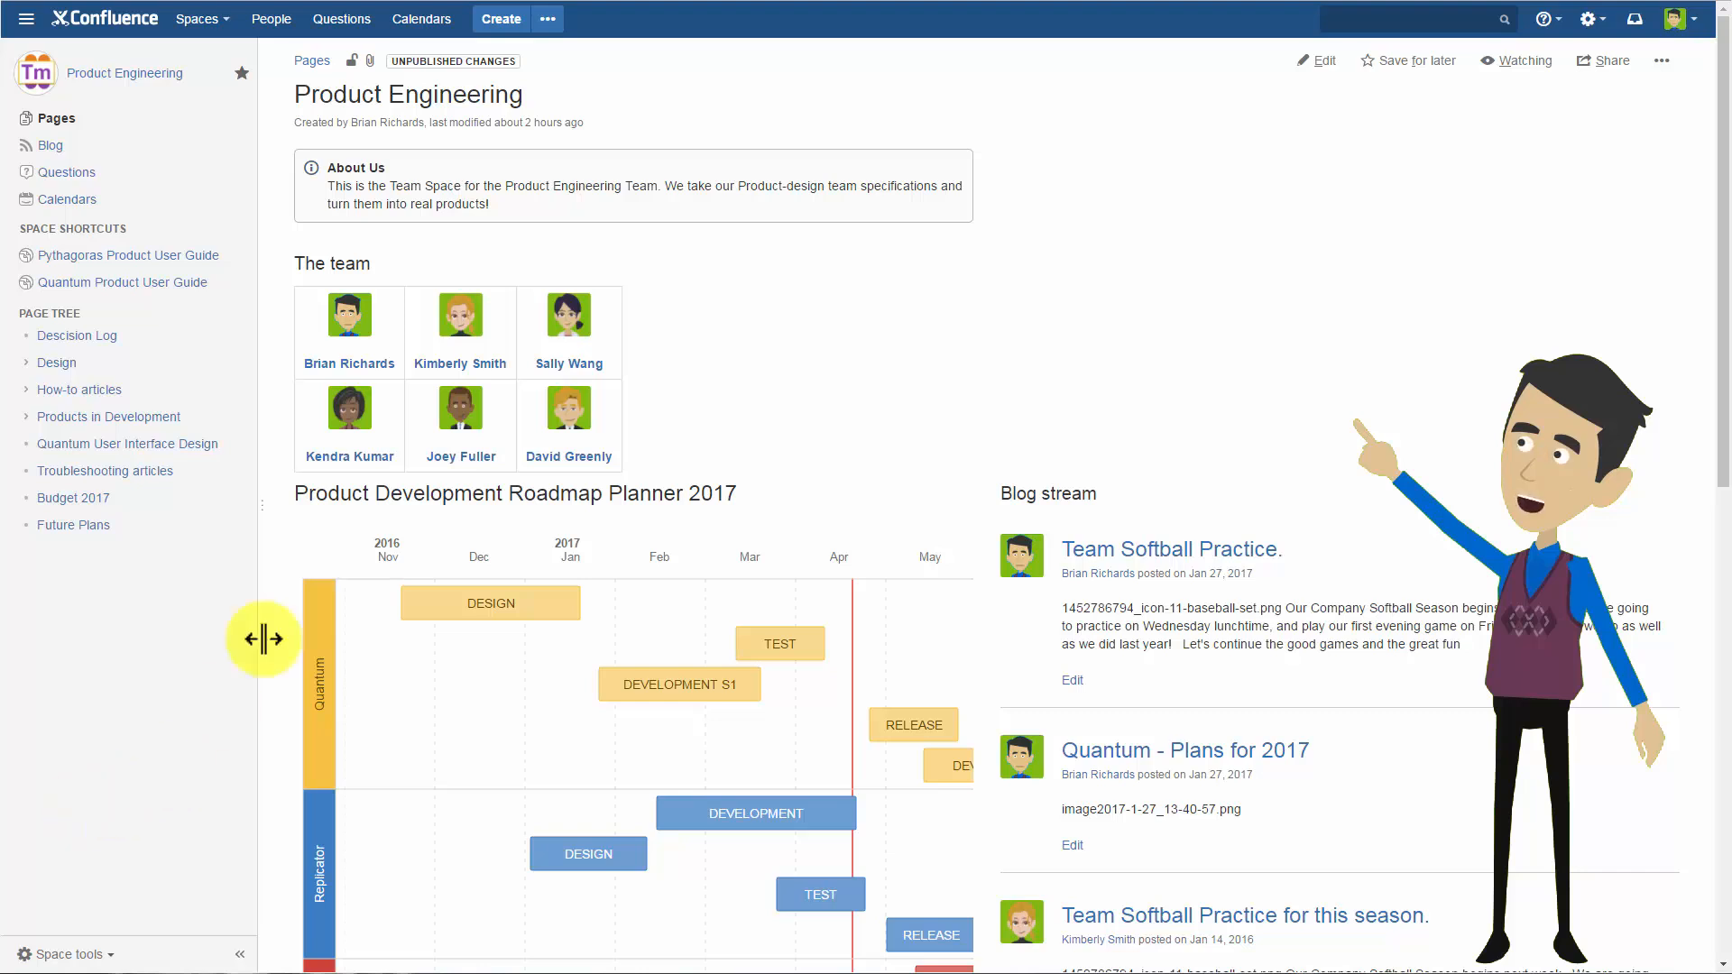
Create a new page in the Product Engineering space from the Meeting notes template.
click(541, 22)
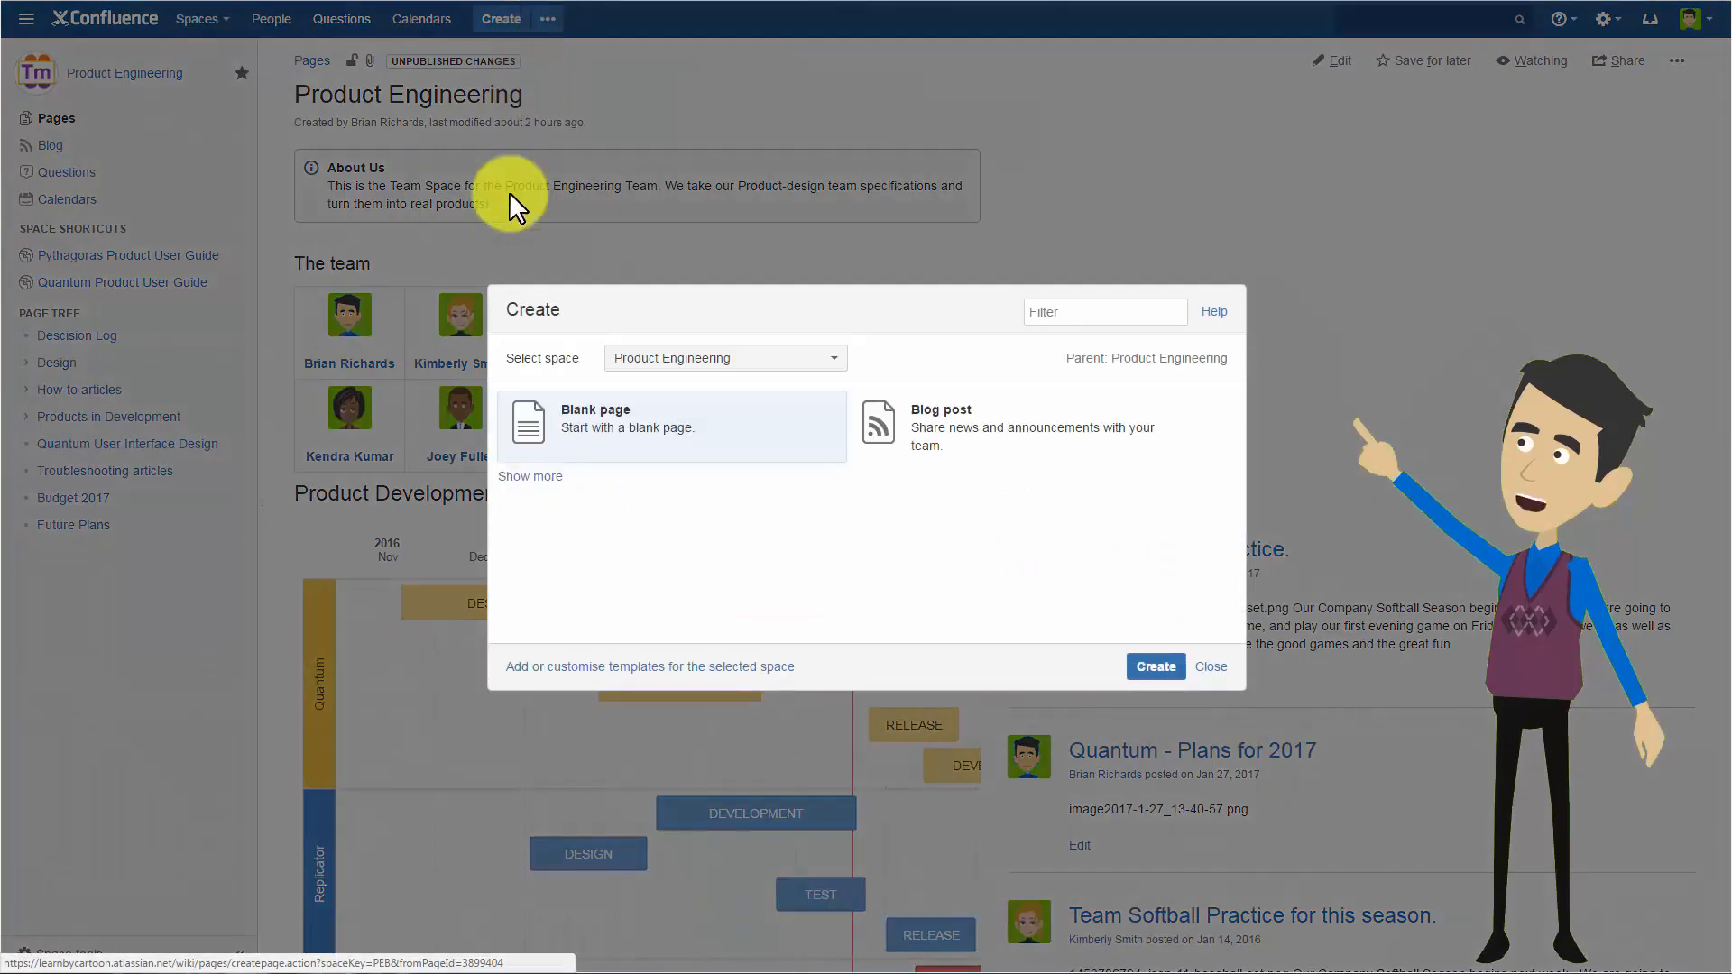
click(534, 480)
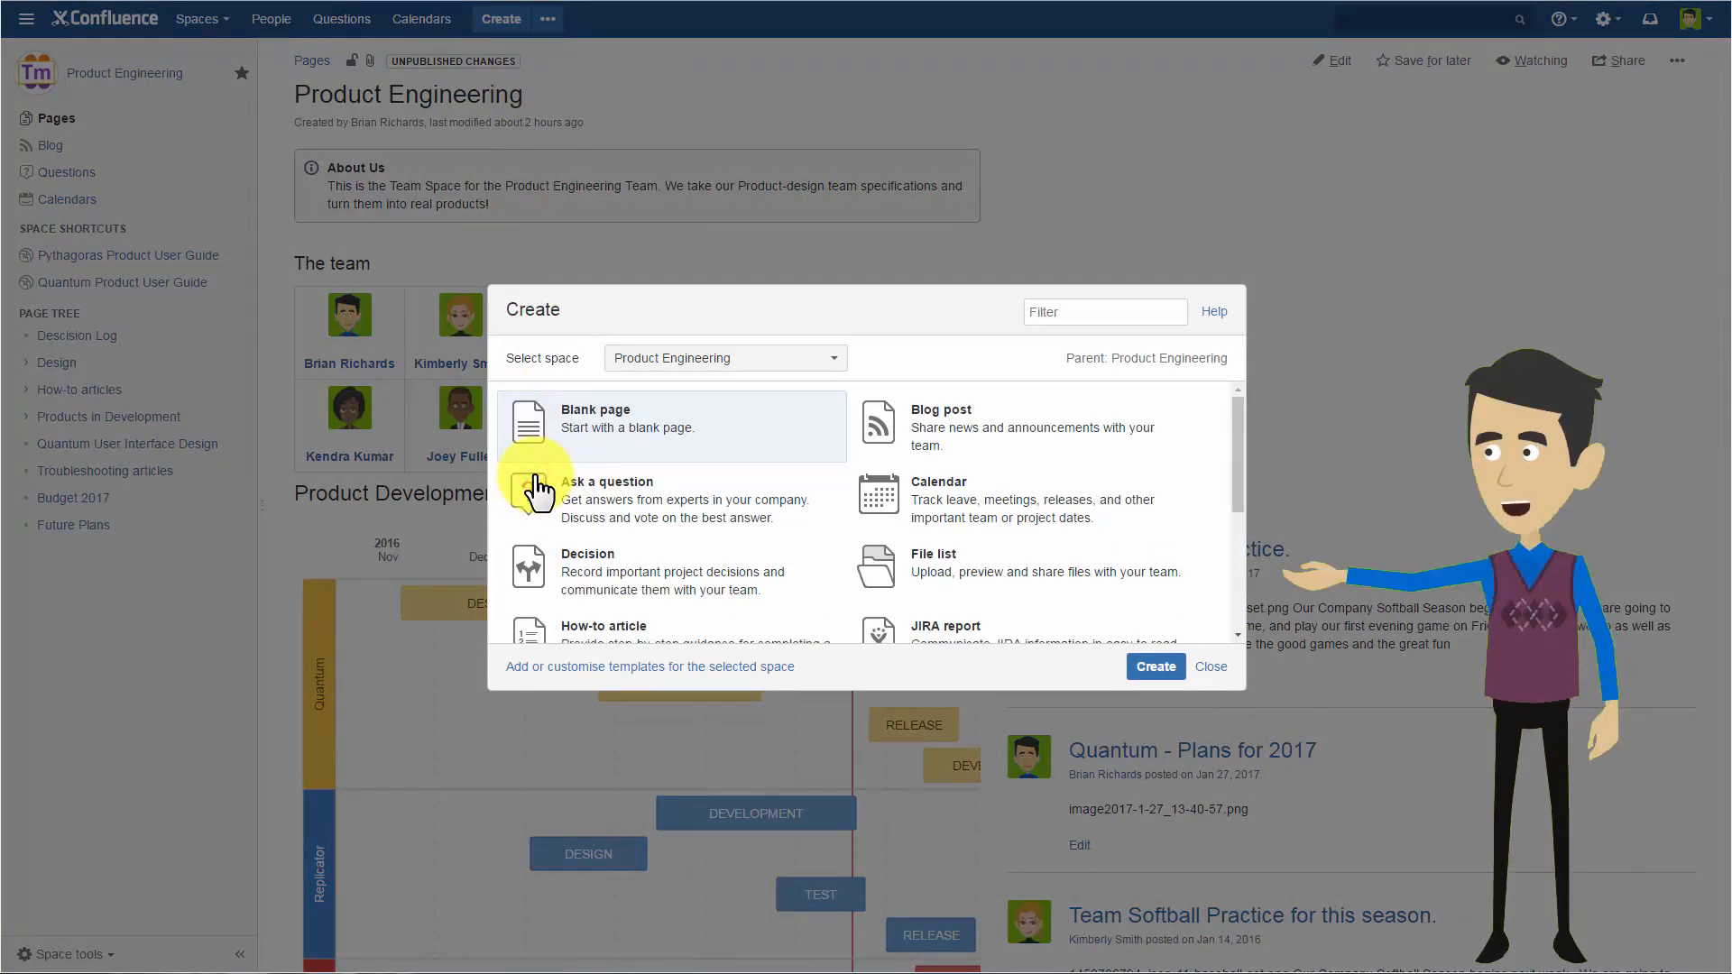
drag(1235, 436, 1234, 530)
click(634, 519)
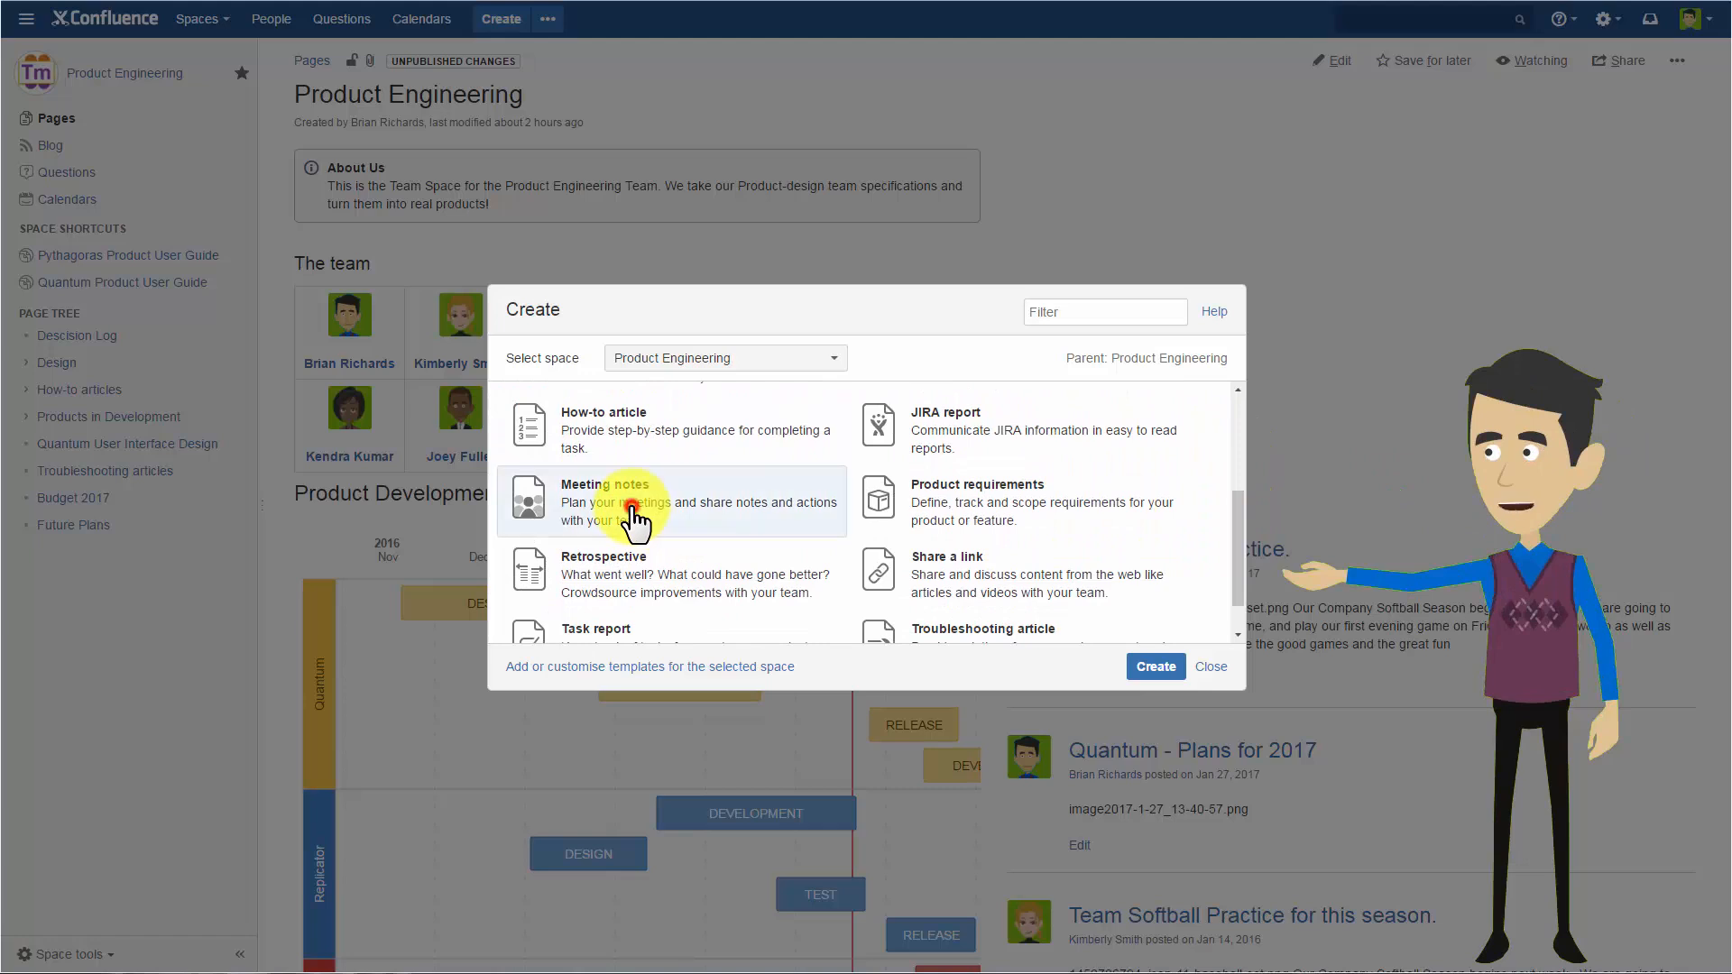
click(1158, 672)
click(1158, 672)
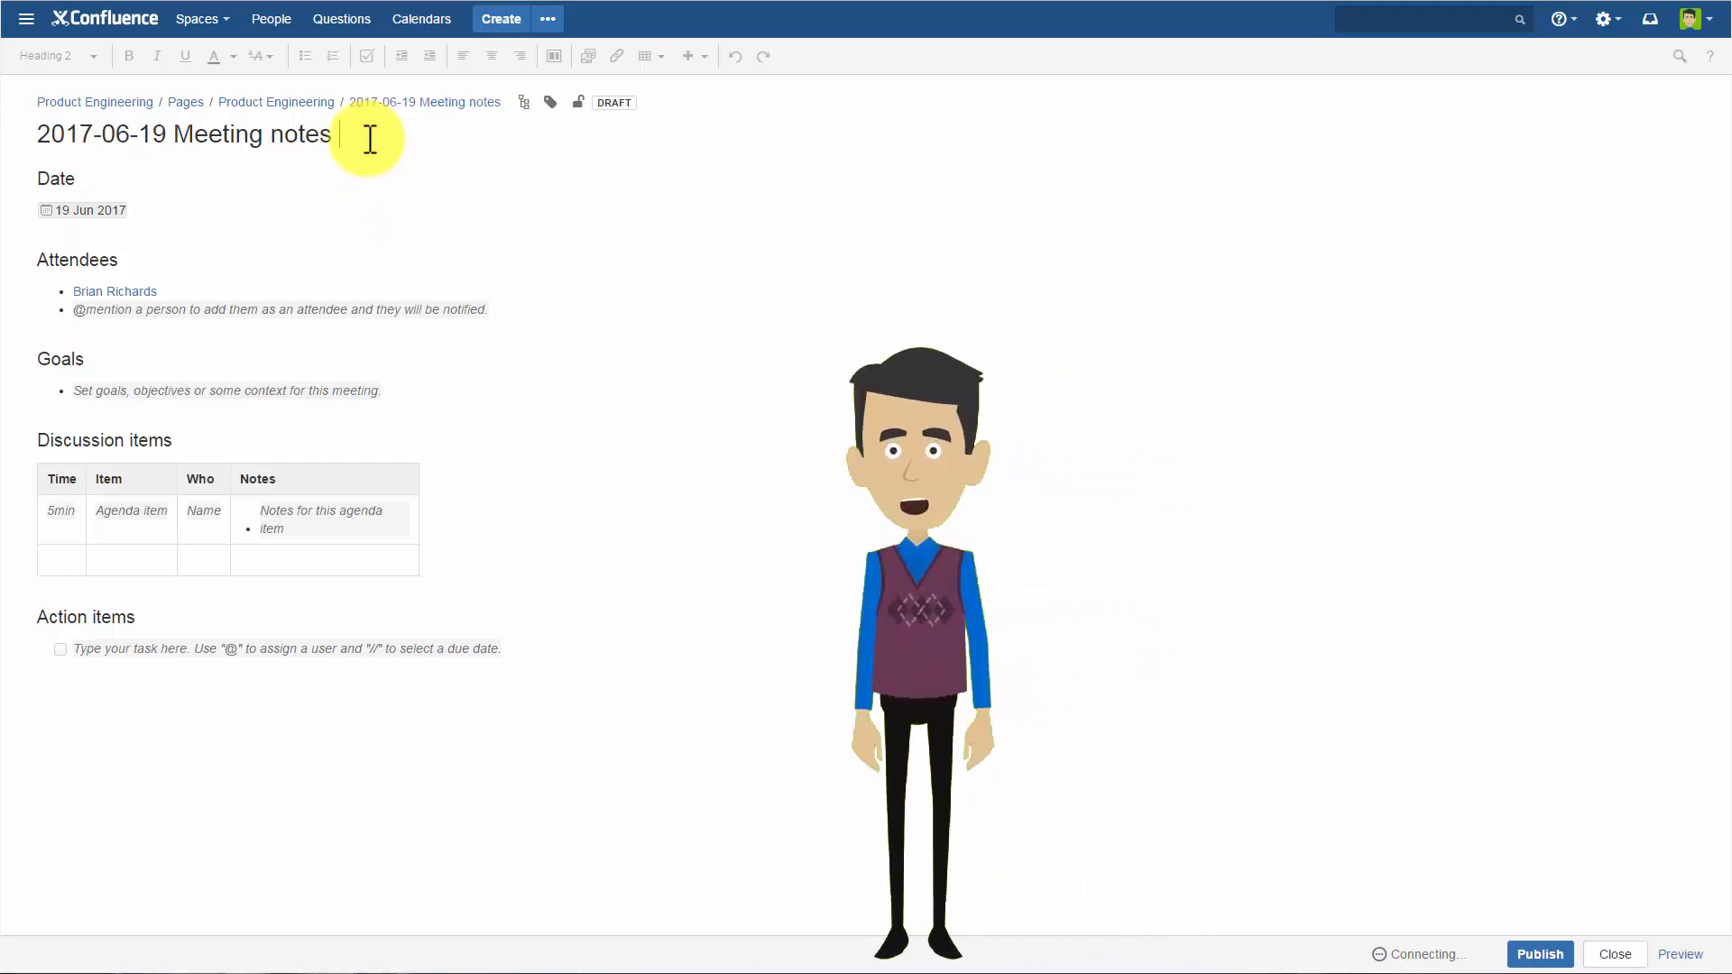
Append "- Quantum Review" to the meeting notes page title.
text(Quantu)
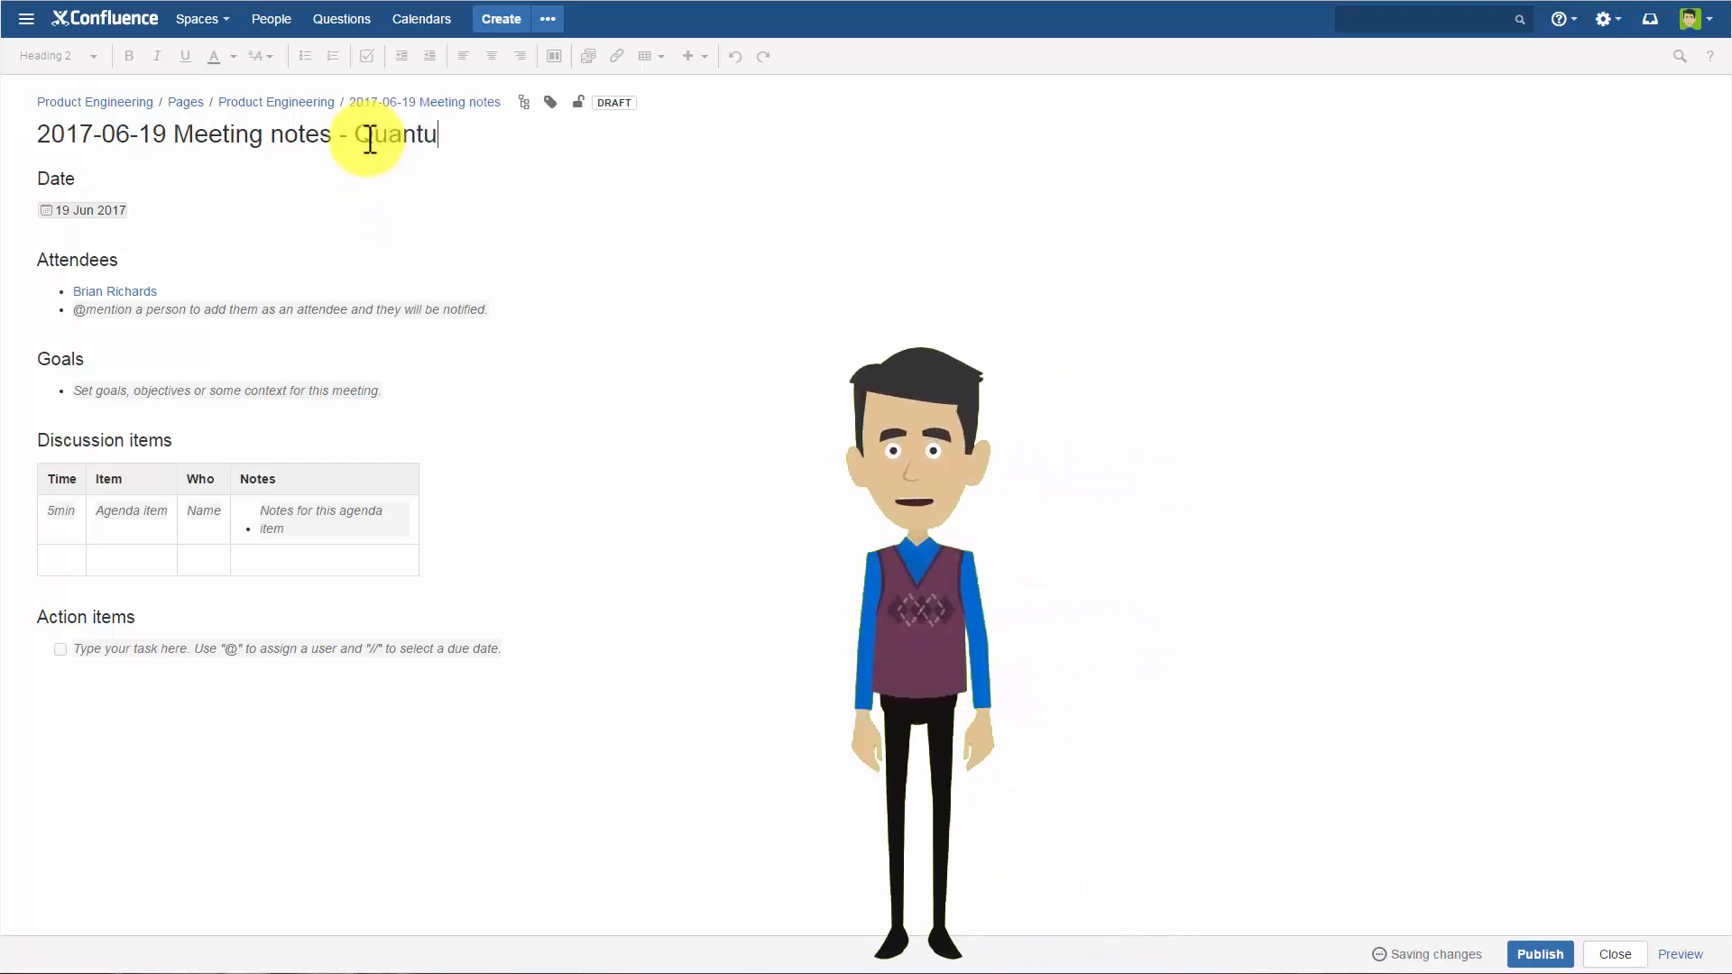
text(m Review)
Change the day in the page title to 23 and set the Date section to 23 Jun 2017.
click(167, 137)
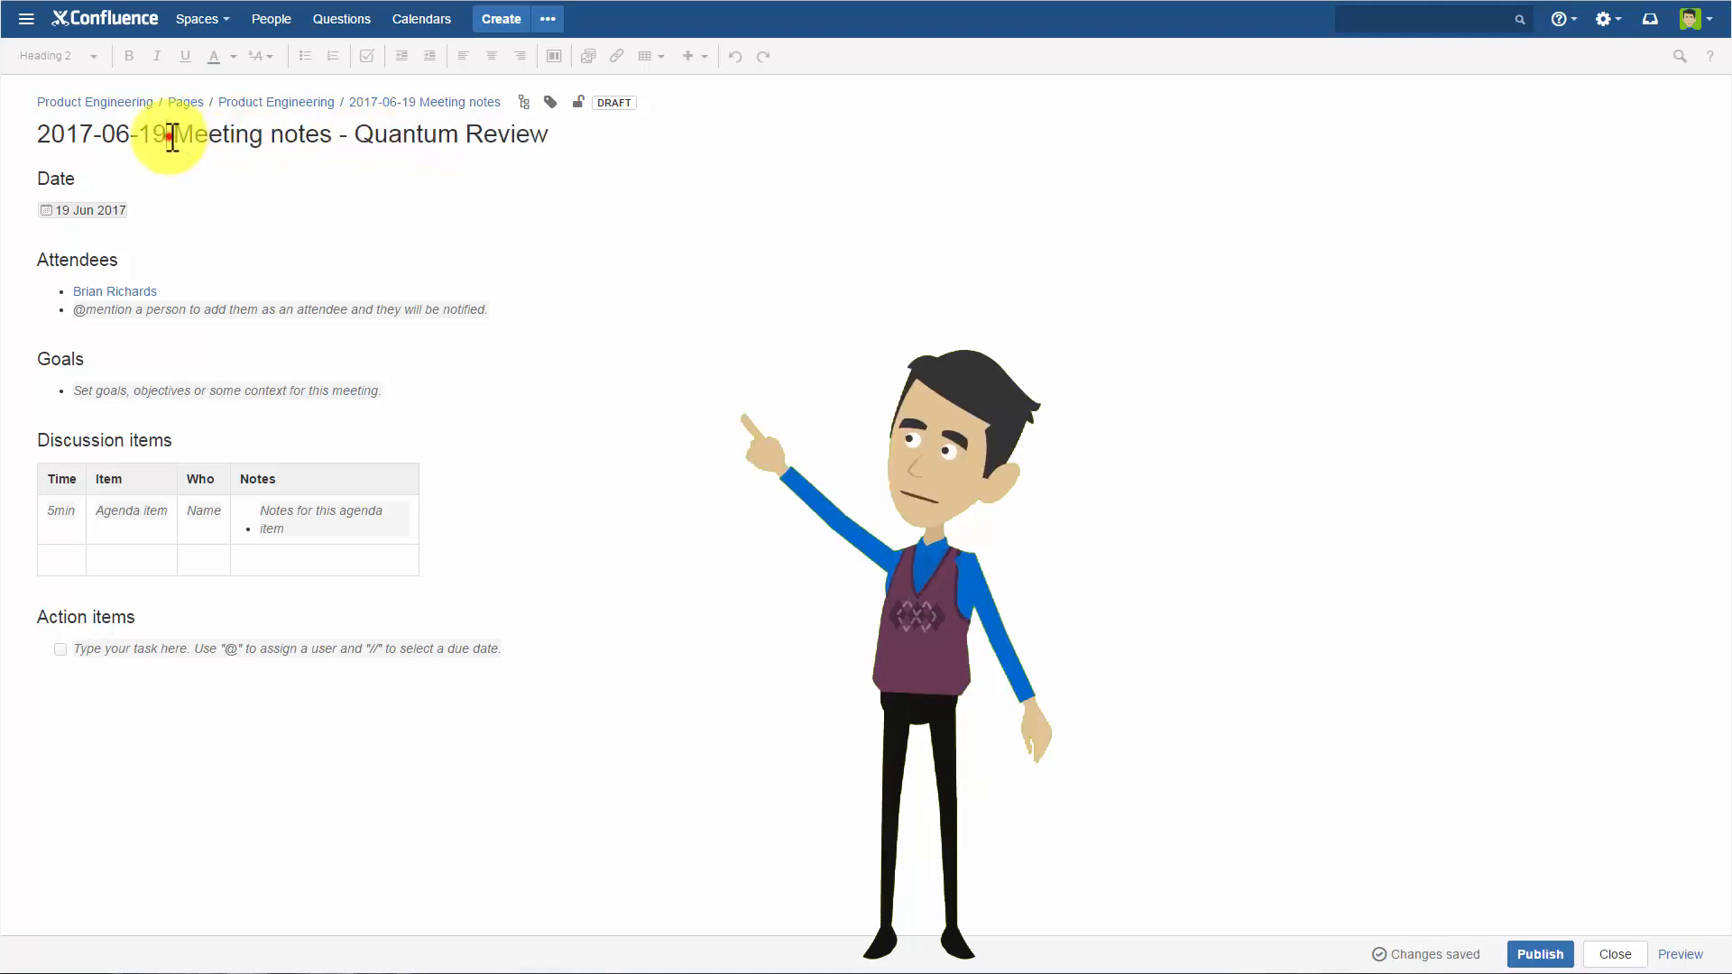
key(BackSpace)
key(BackSpace)
text(23)
click(98, 213)
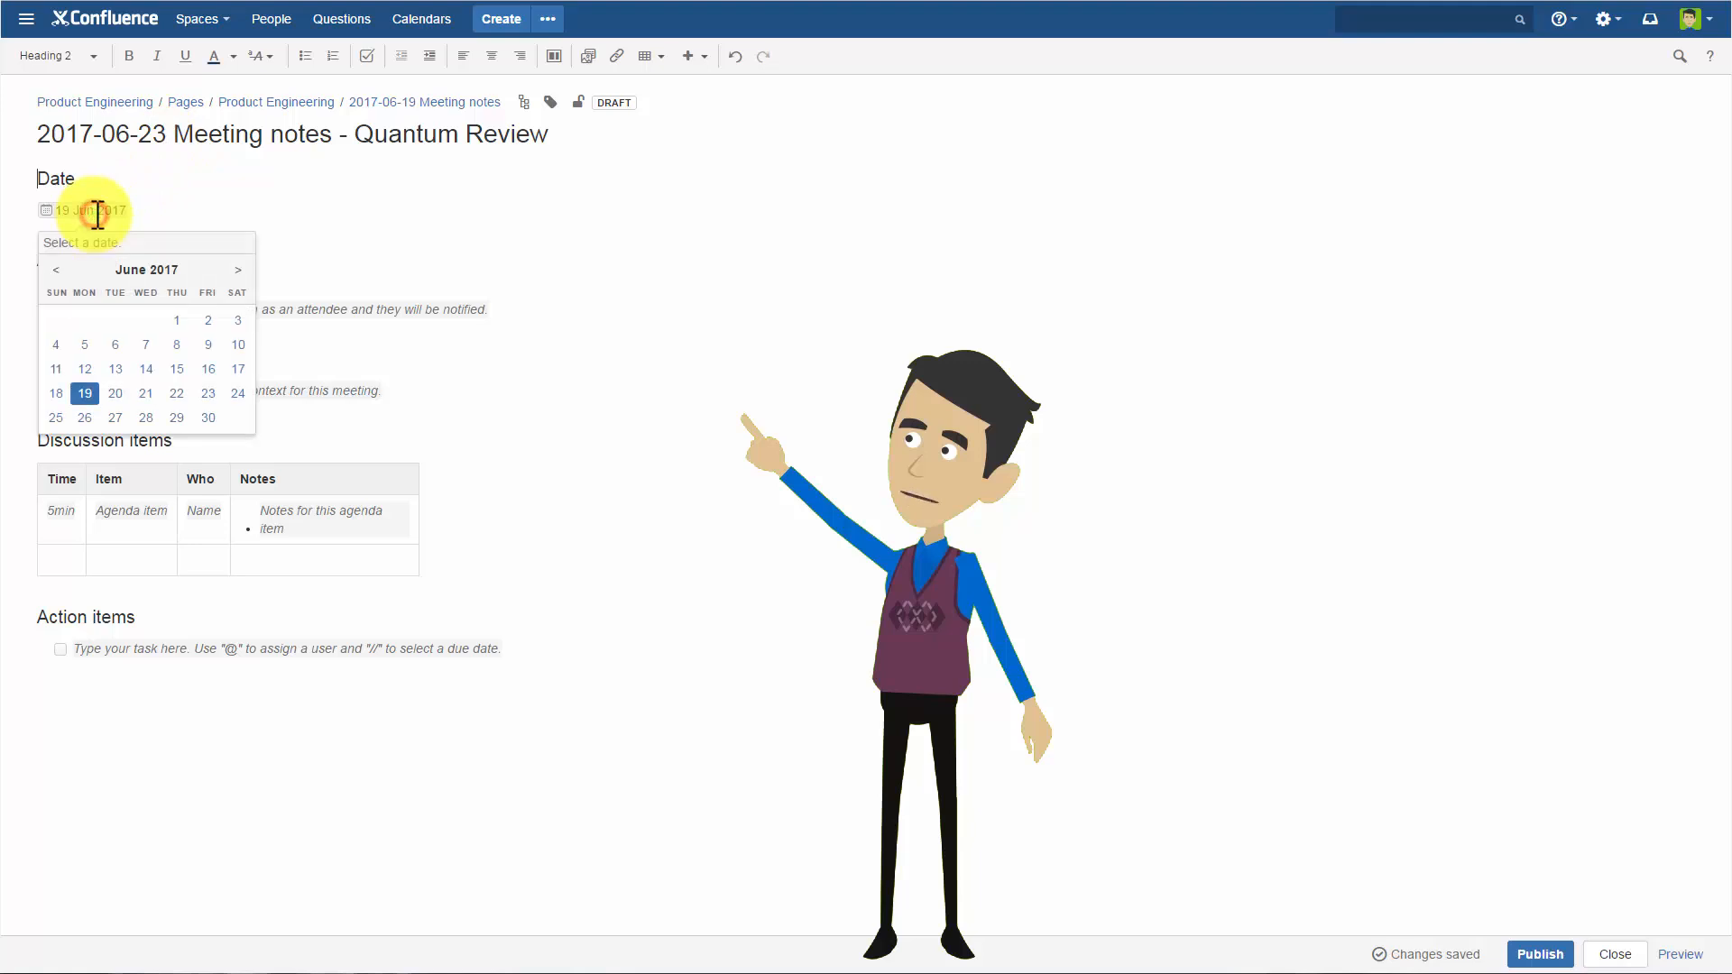
click(210, 396)
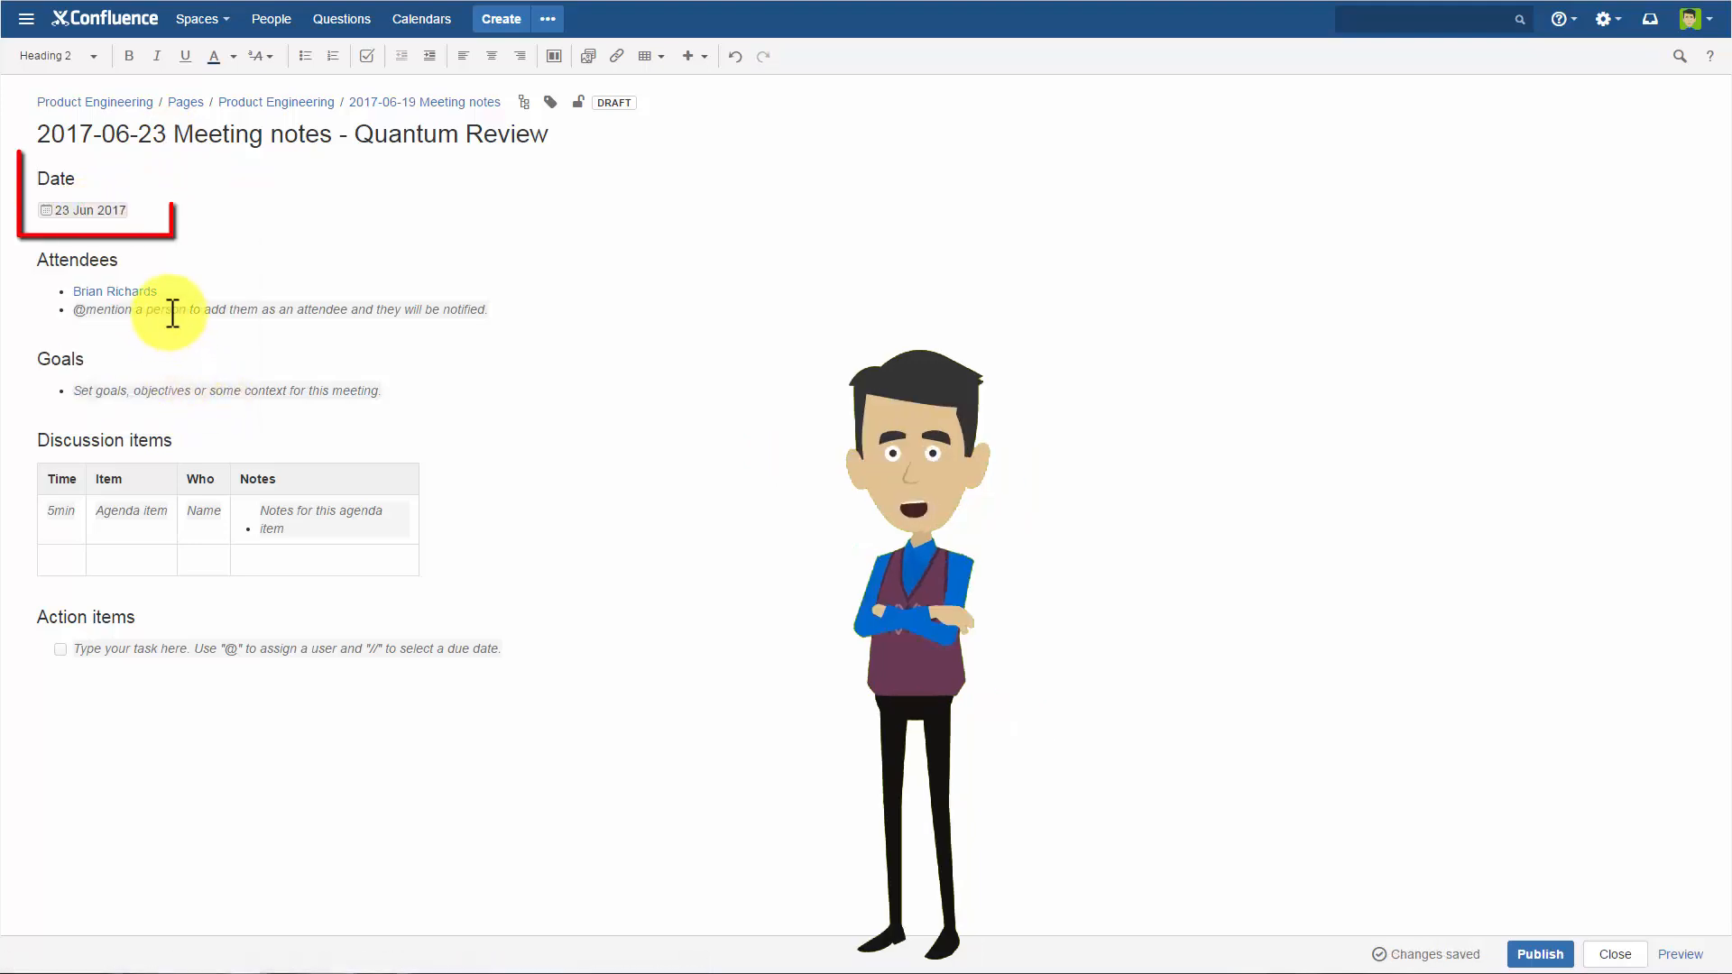
Replace the attendee placeholder with mentions of three more team members, each on its own bullet.
click(173, 313)
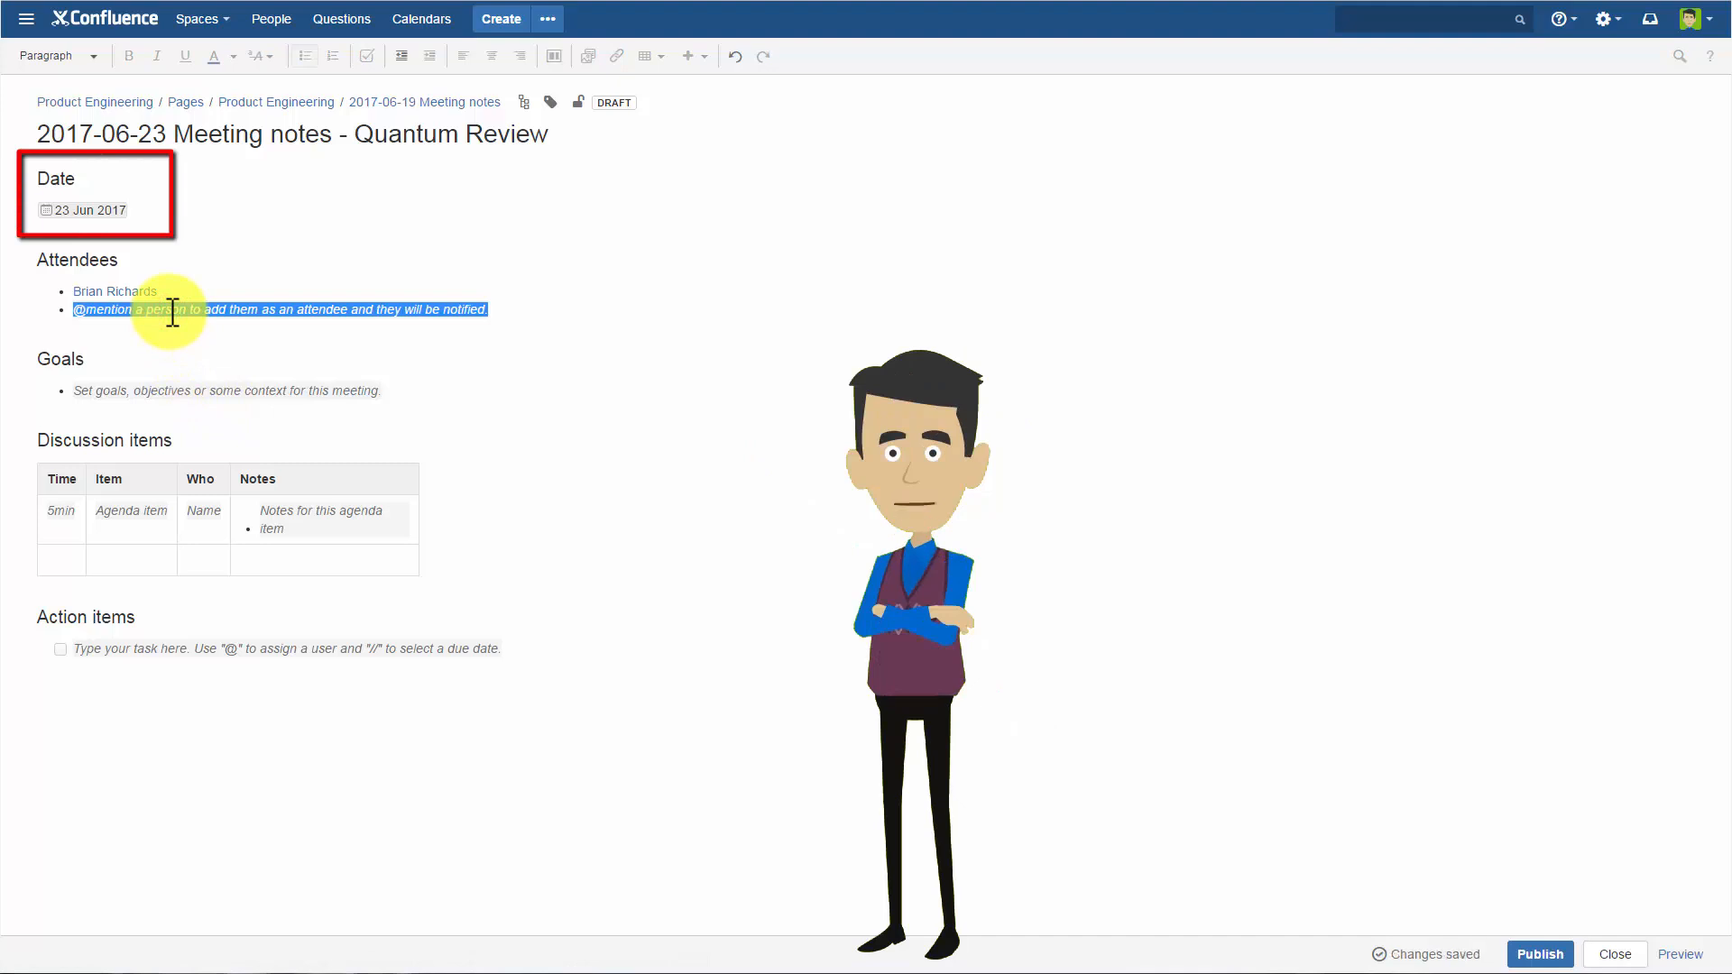
text(@ Kendr)
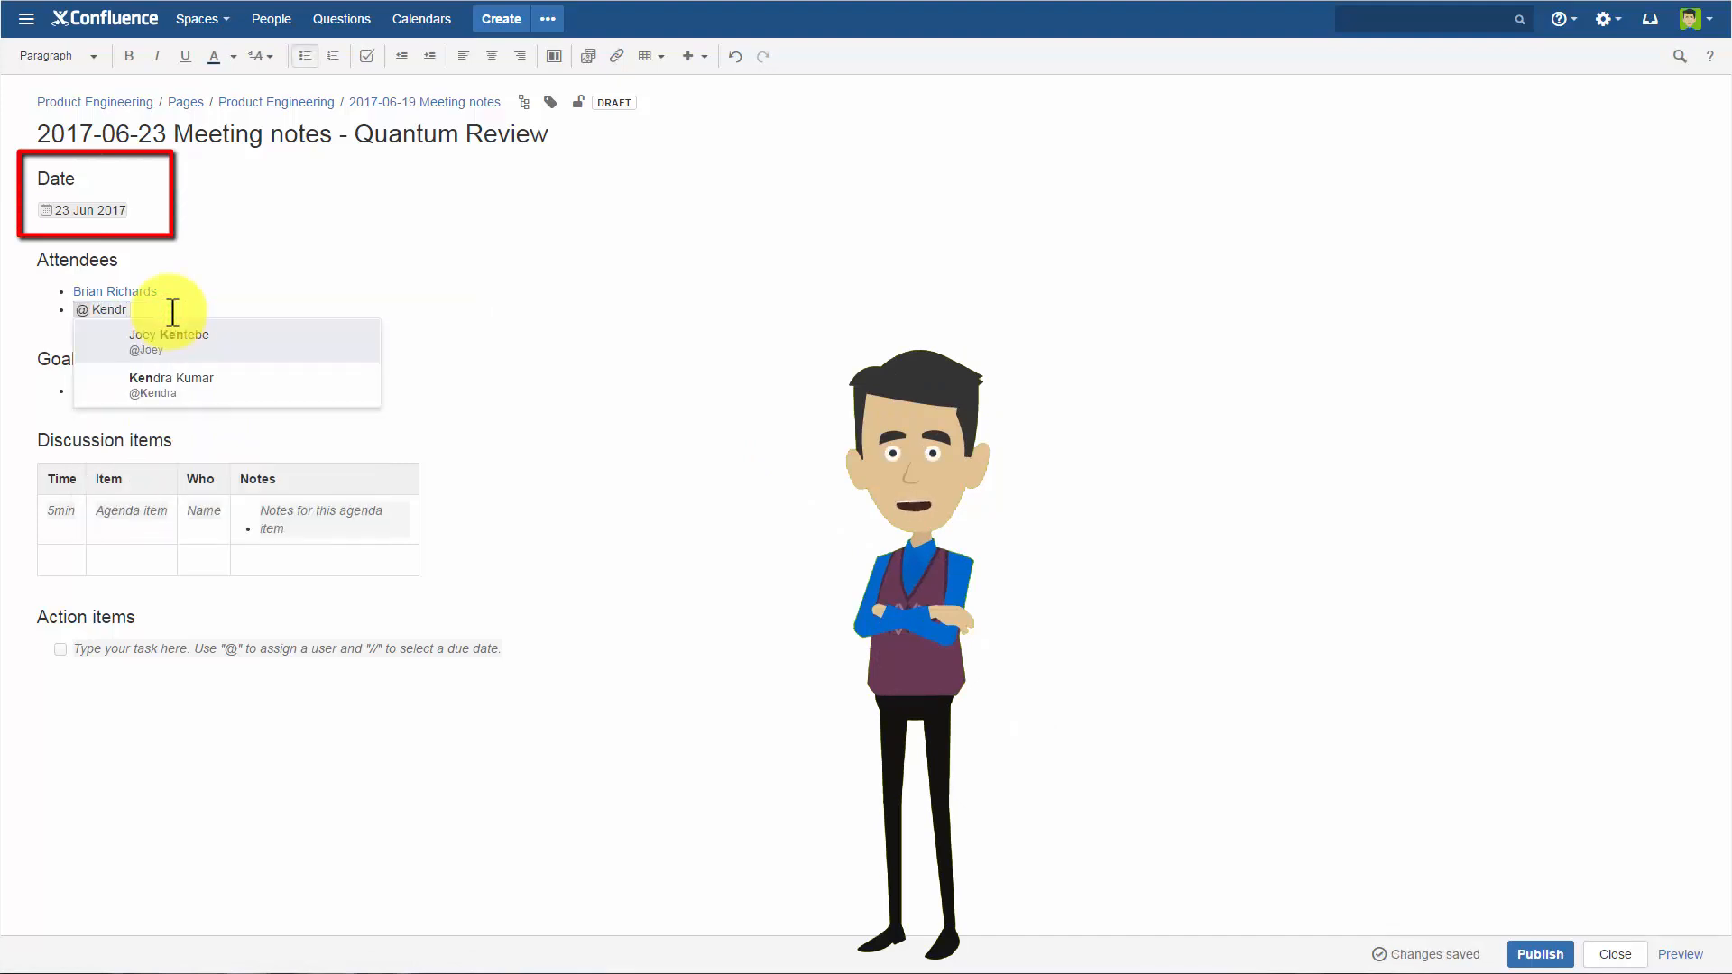
click(176, 350)
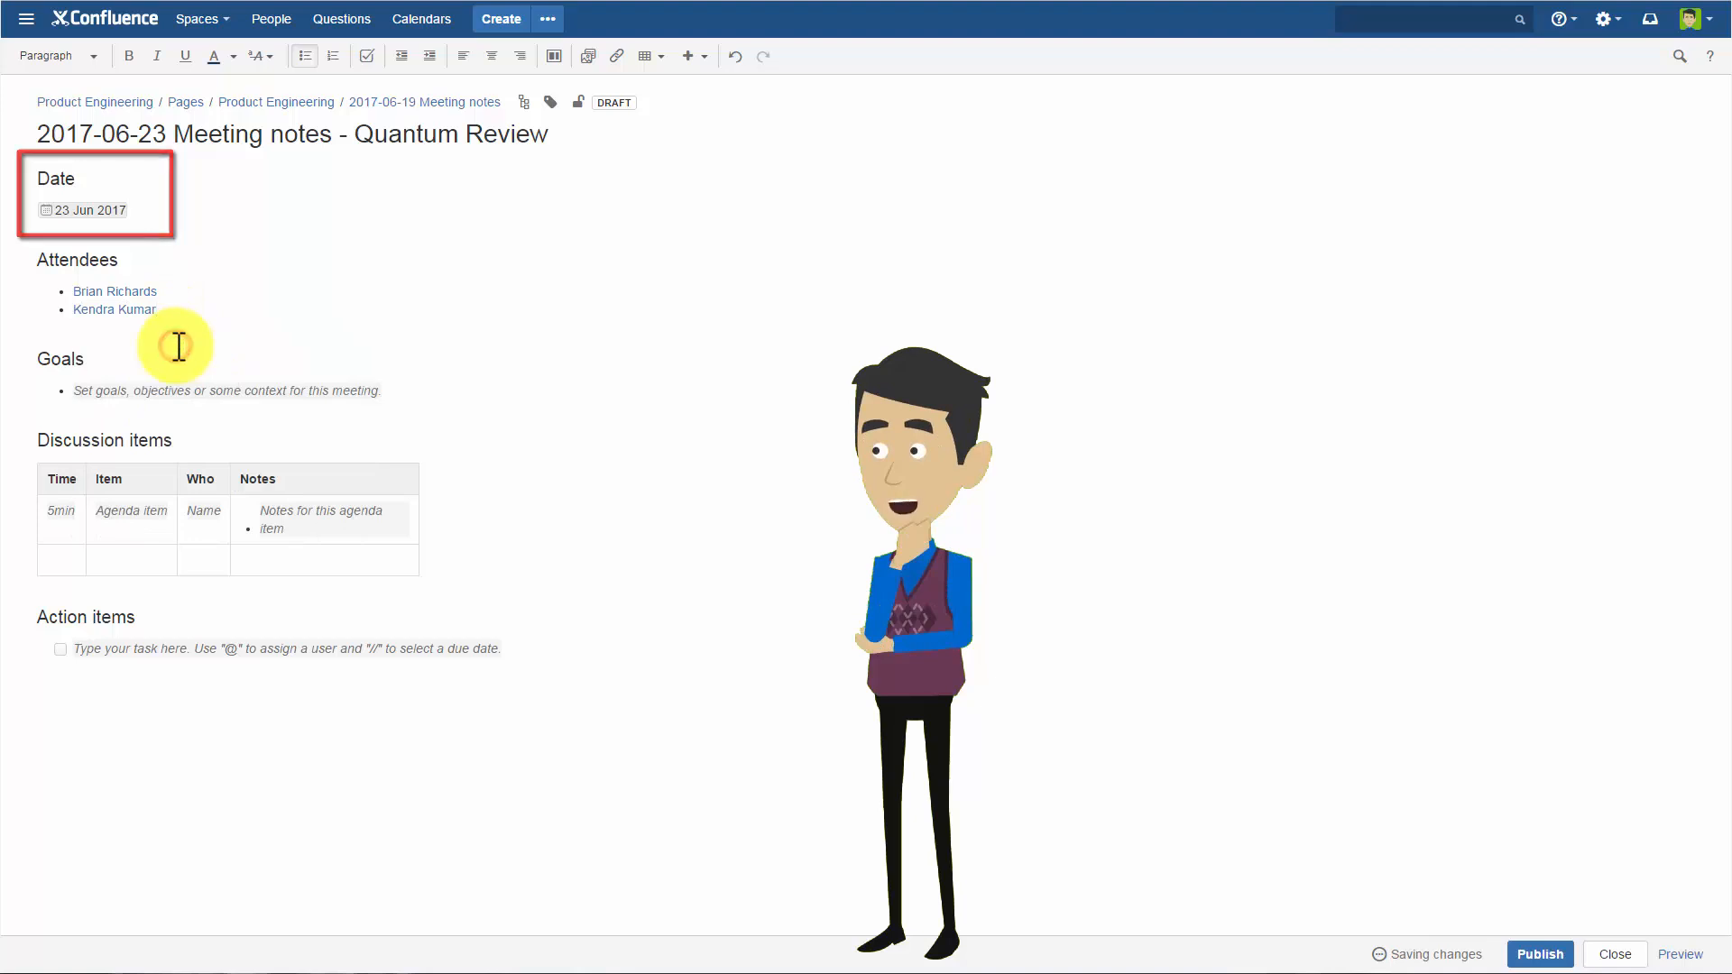
key(Return)
text(@s)
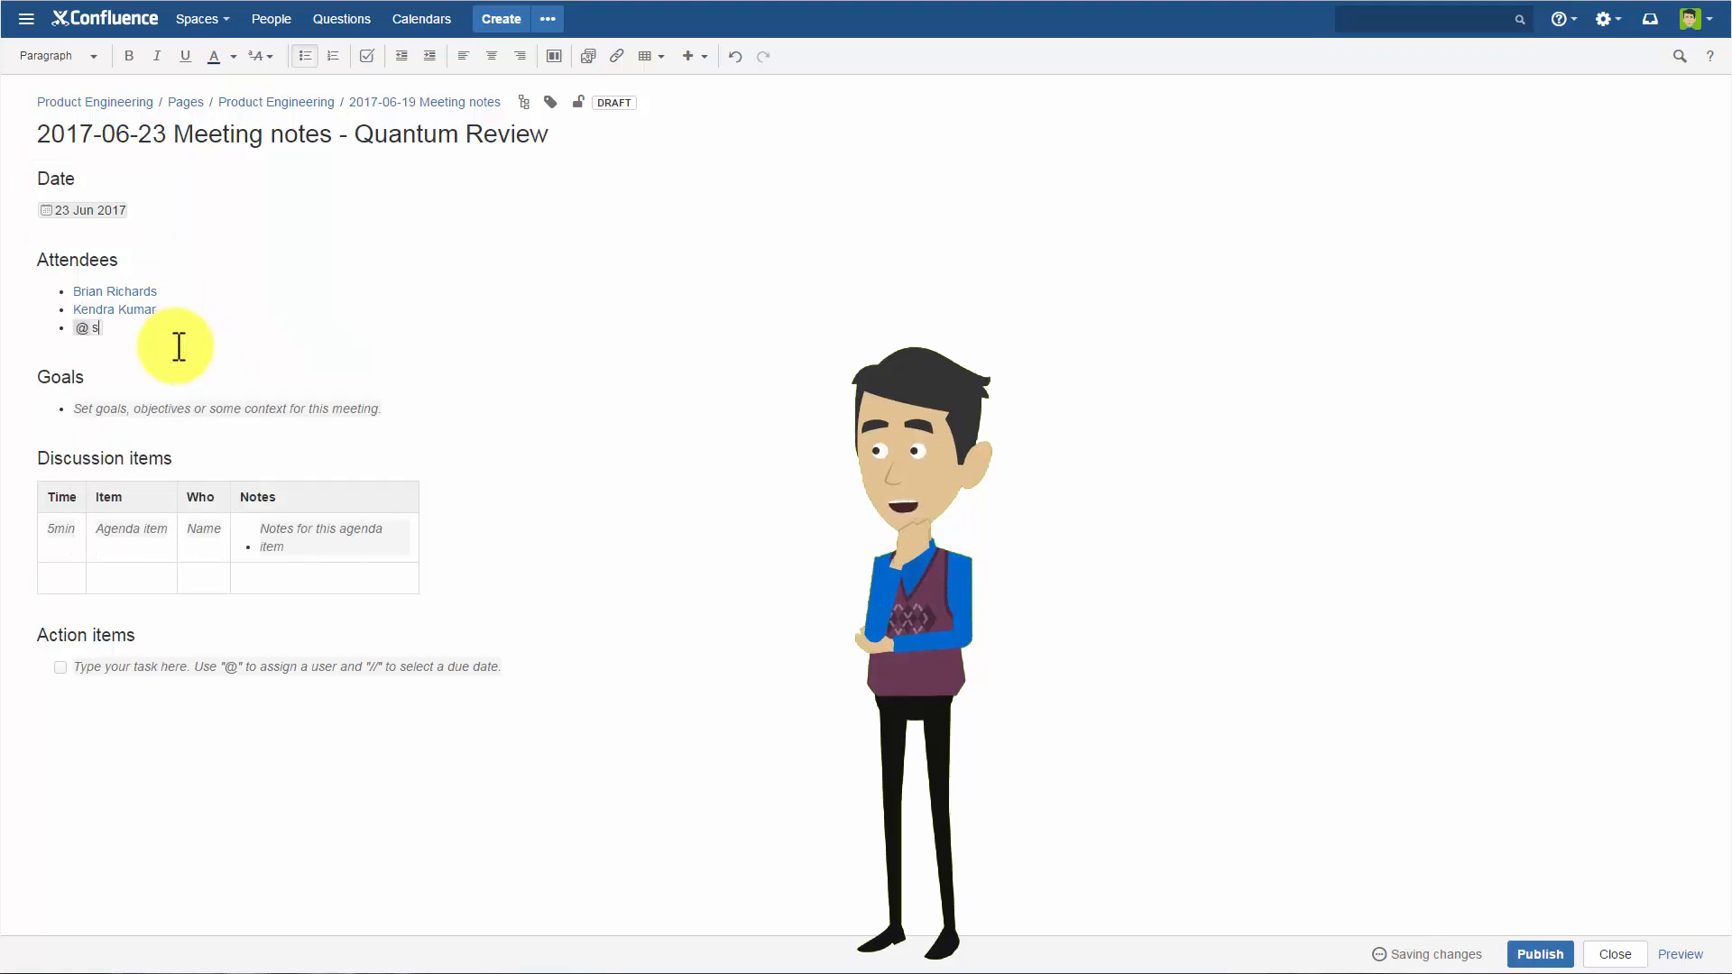
text(al)
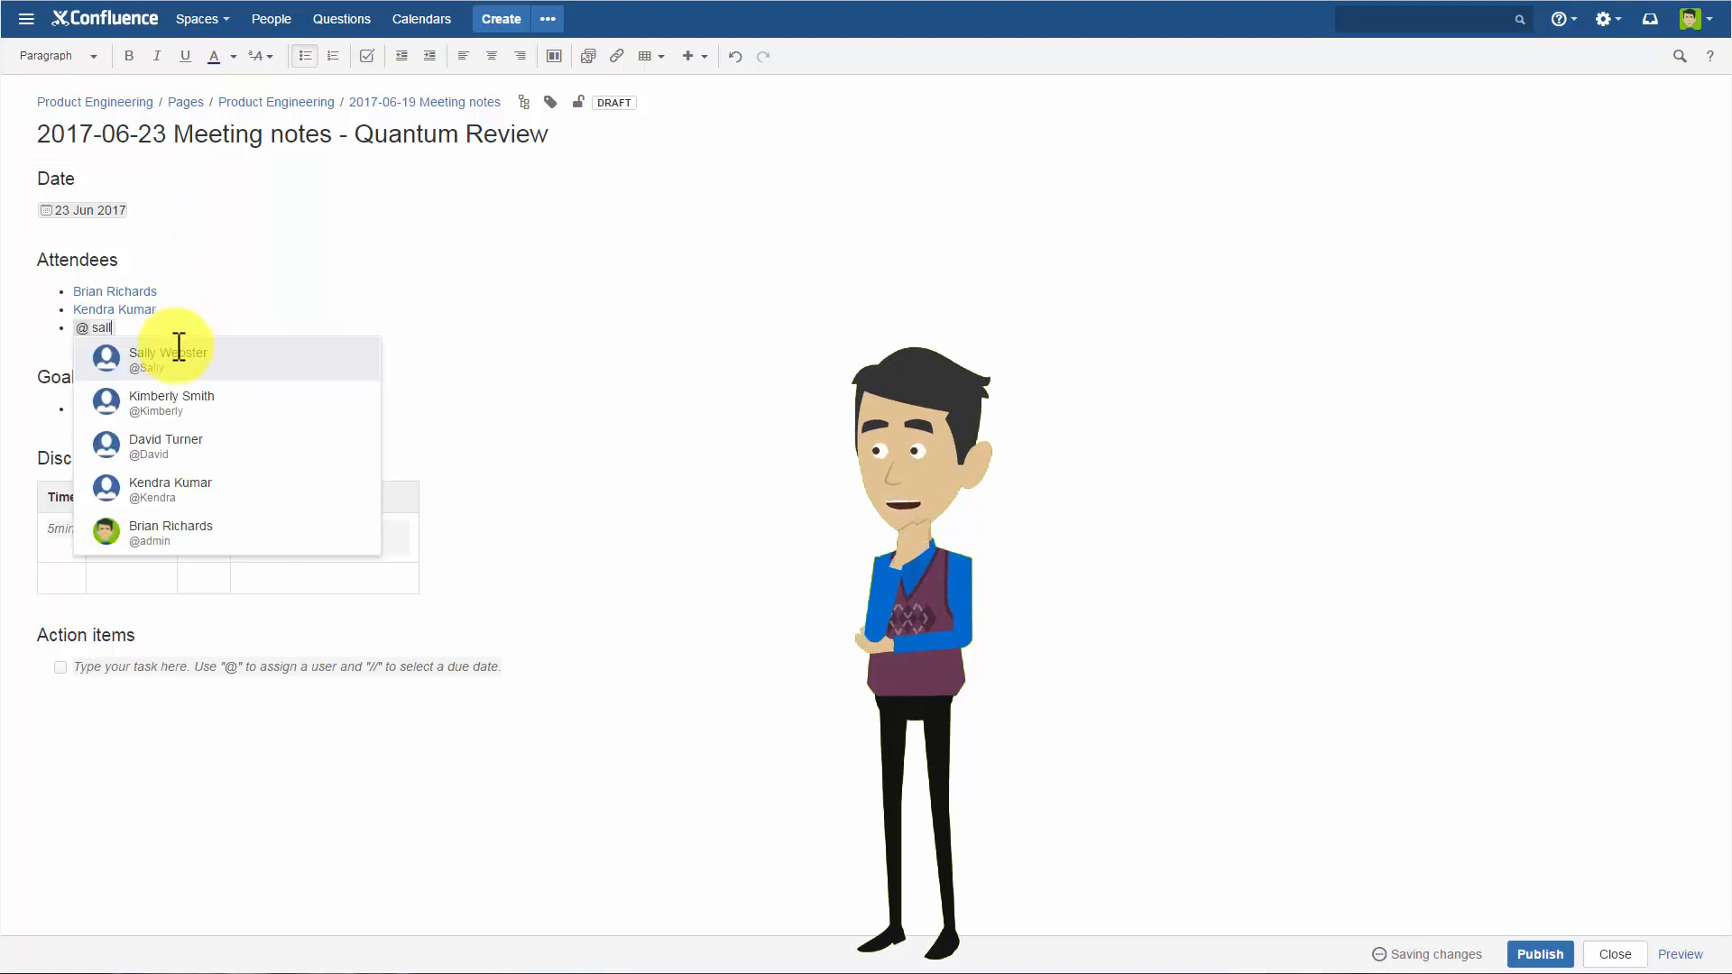
text(l)
click(218, 370)
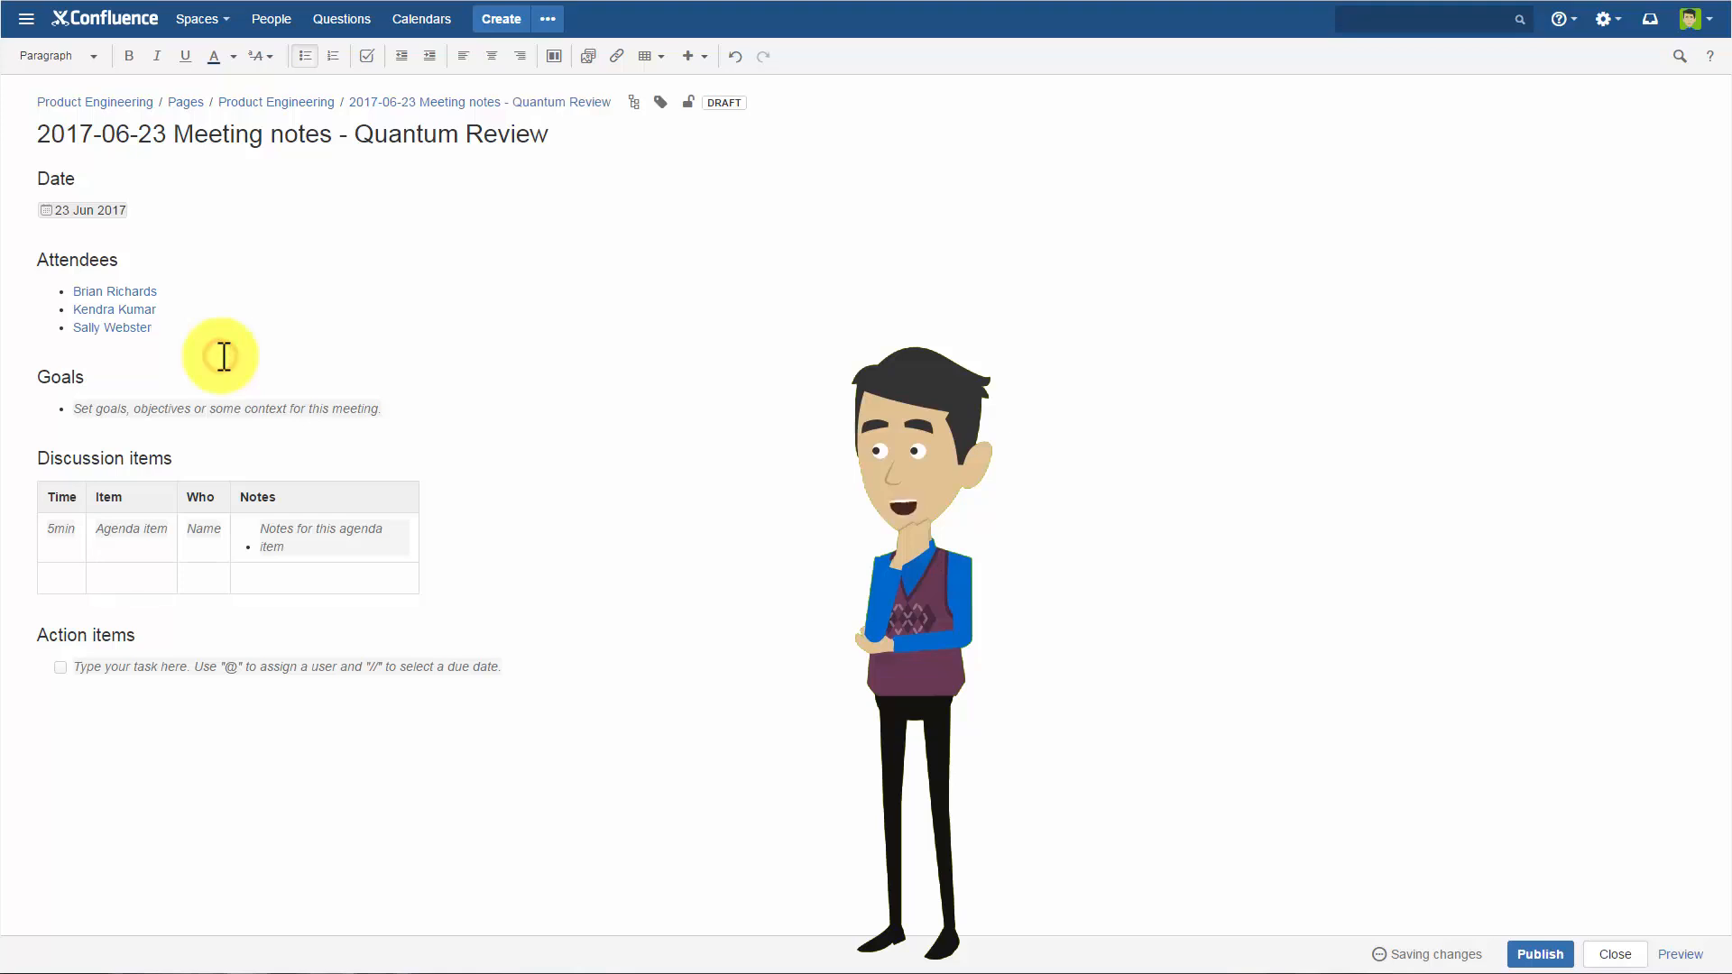
key(Return)
text(@ )
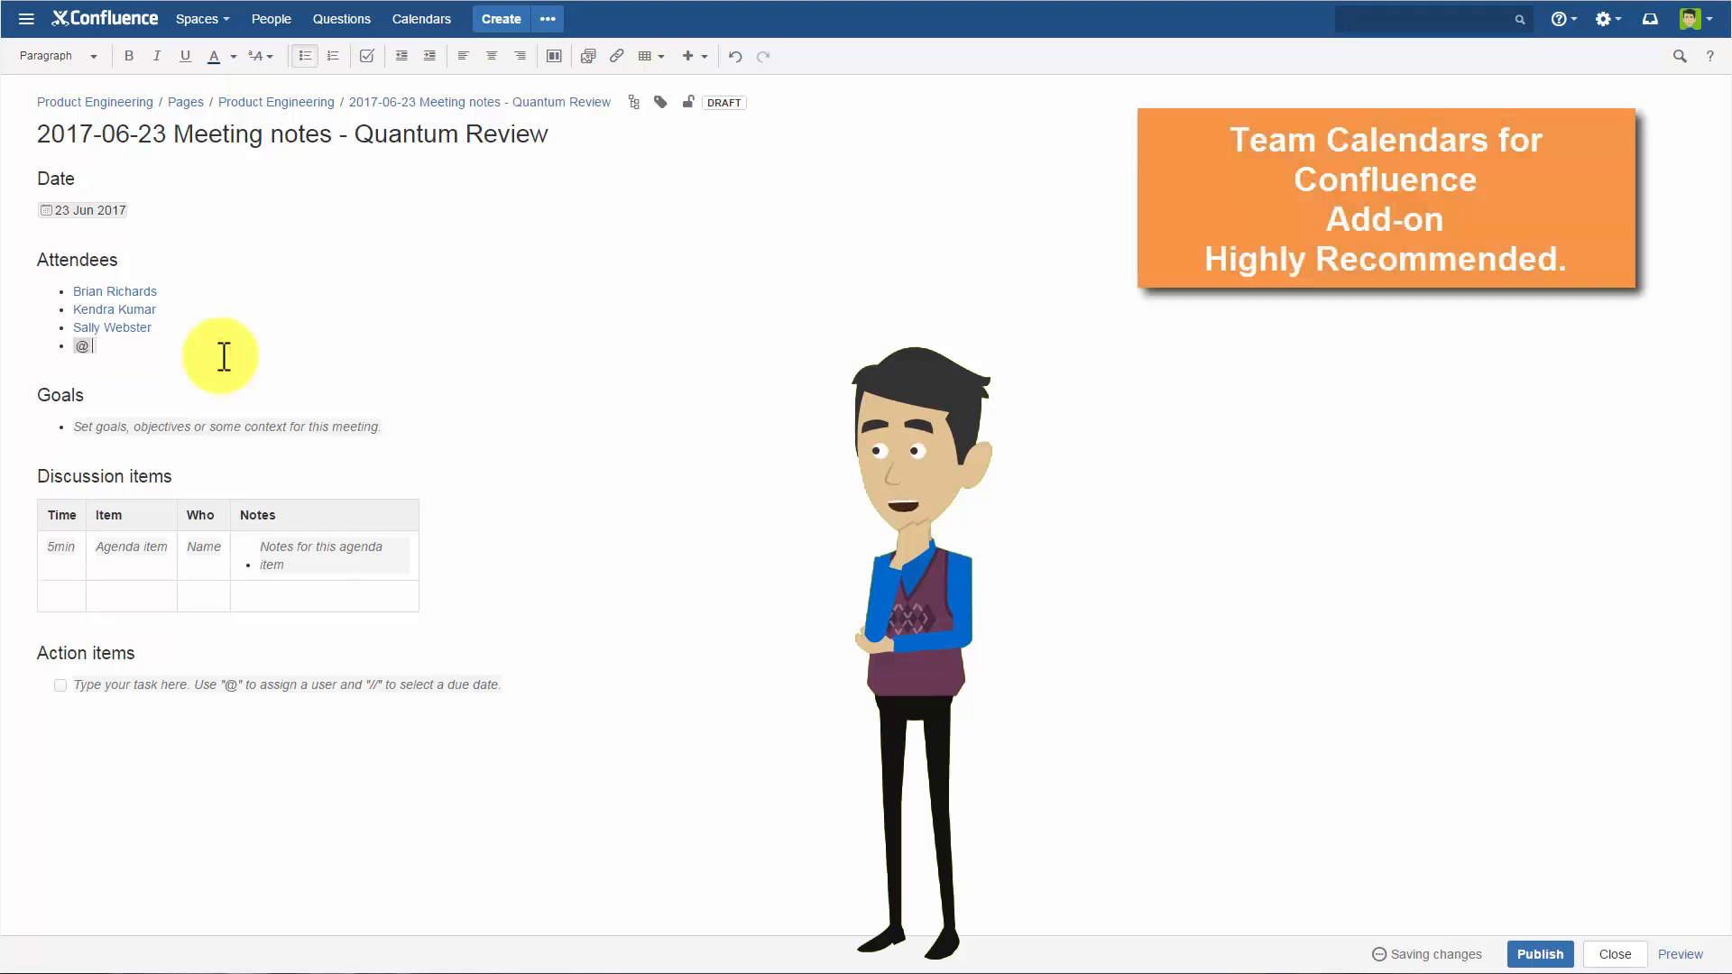
text(david)
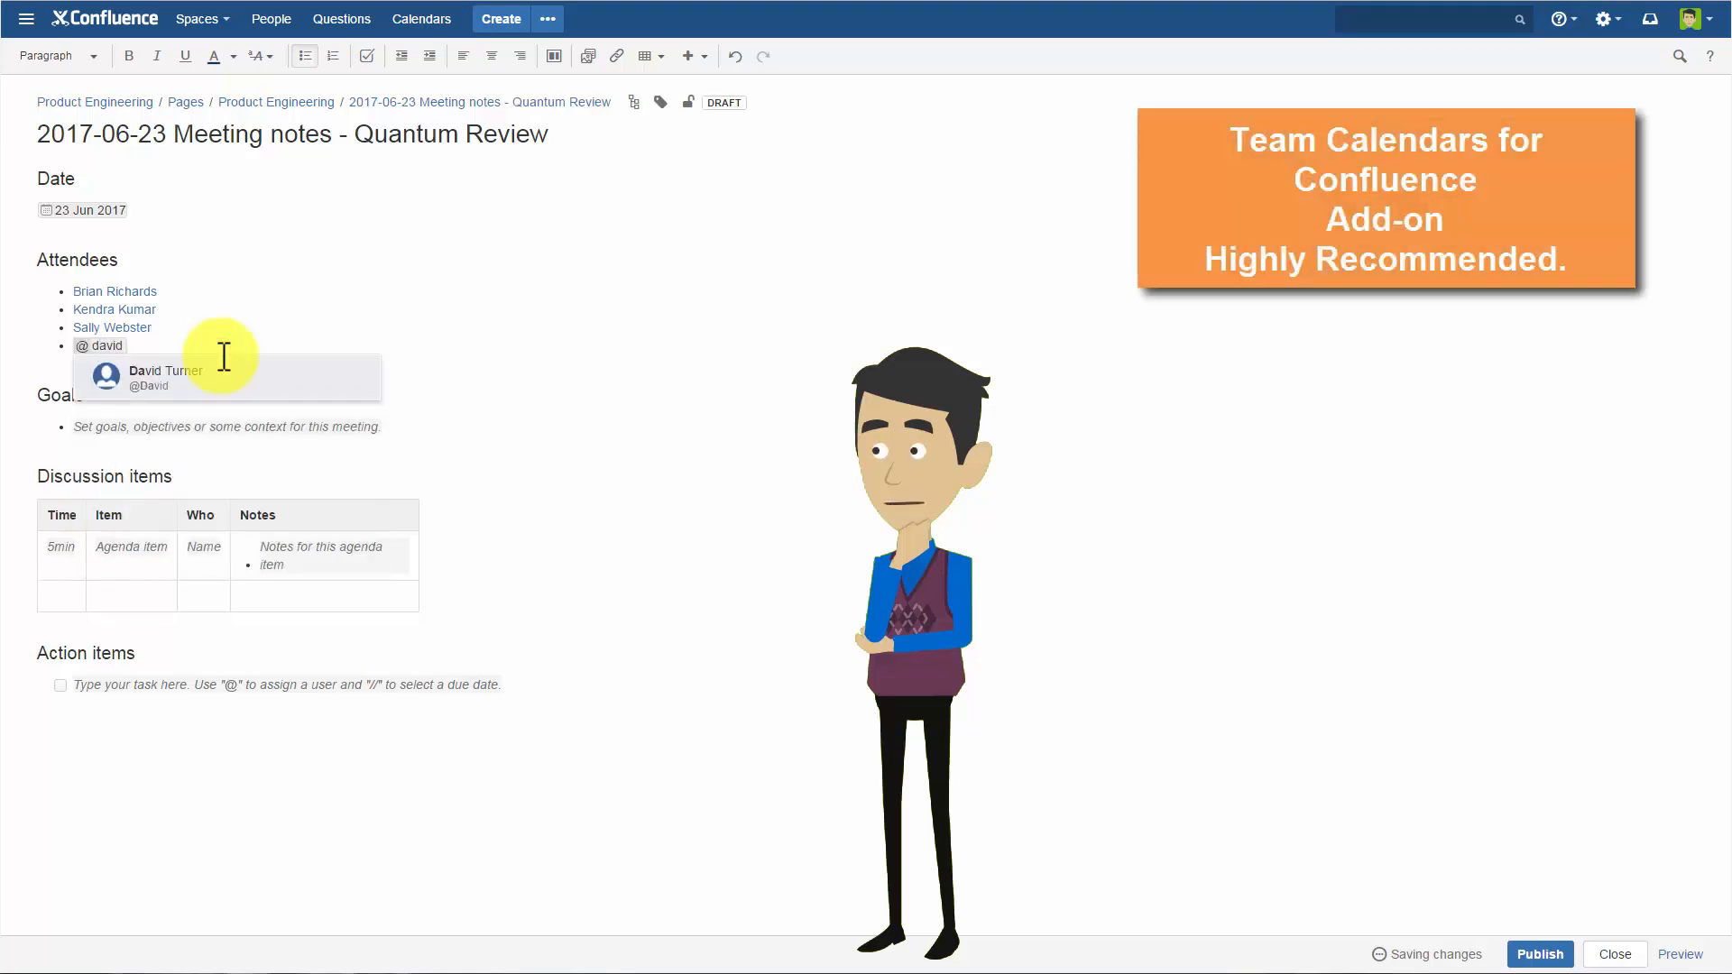
click(208, 379)
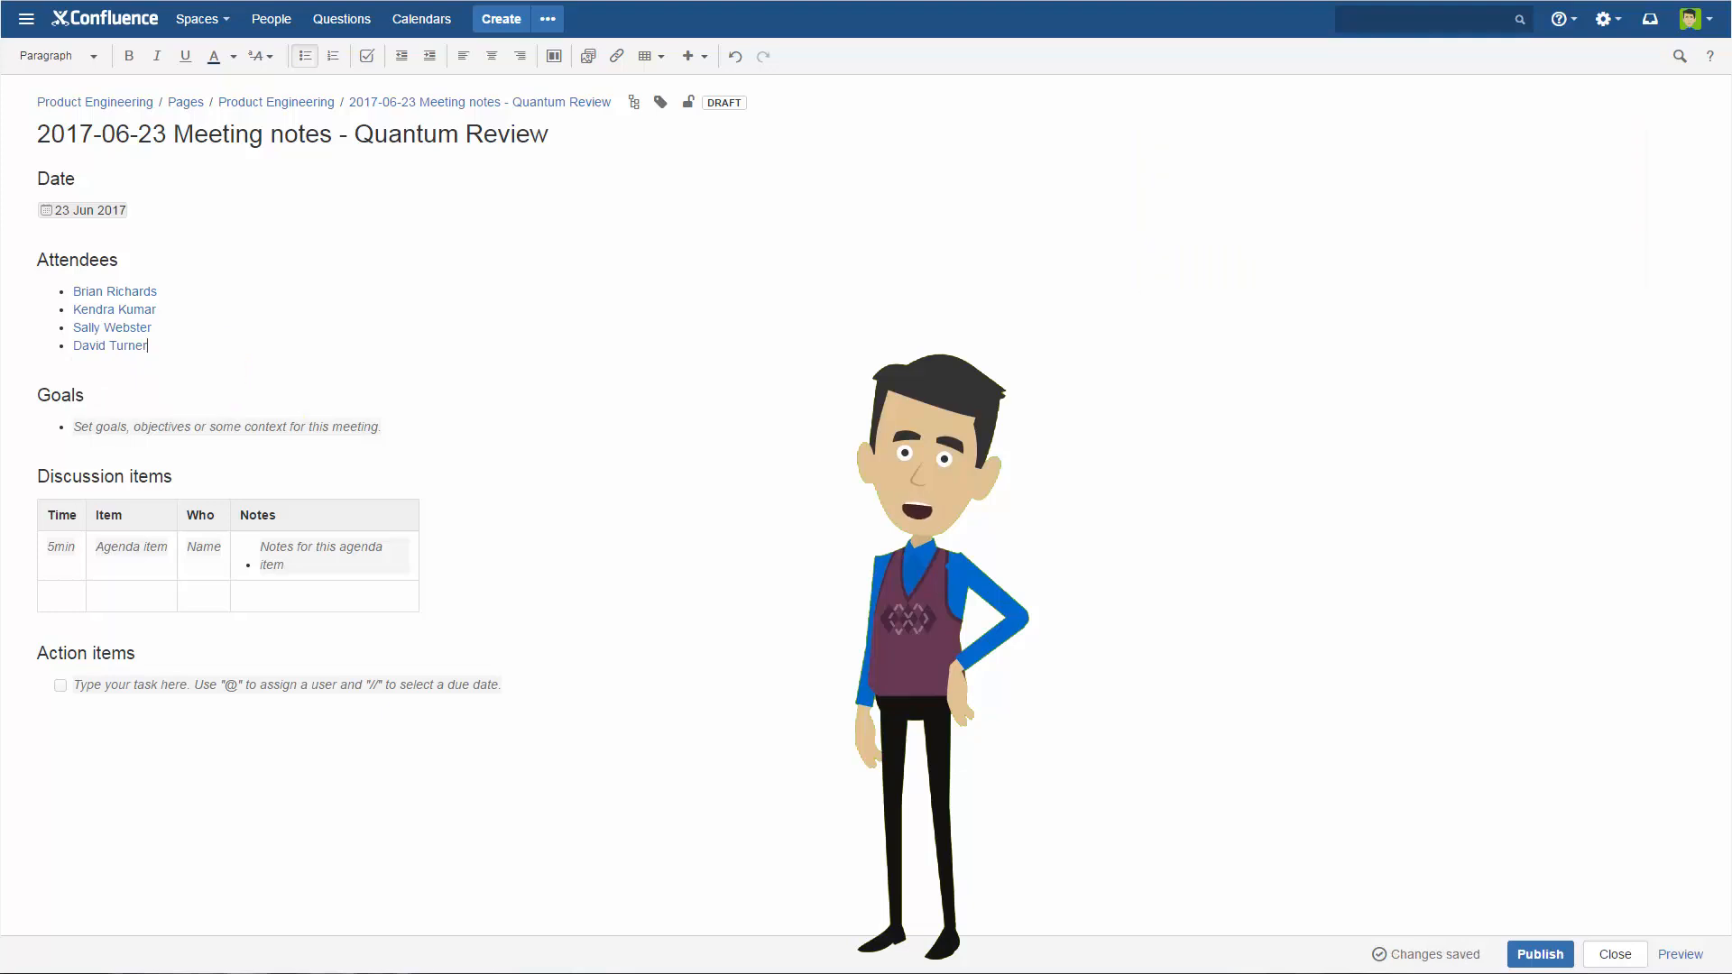
Enter the meeting goal "Review Quantum Product for next release.".
click(226, 427)
text(Review Quantum Product for next release.)
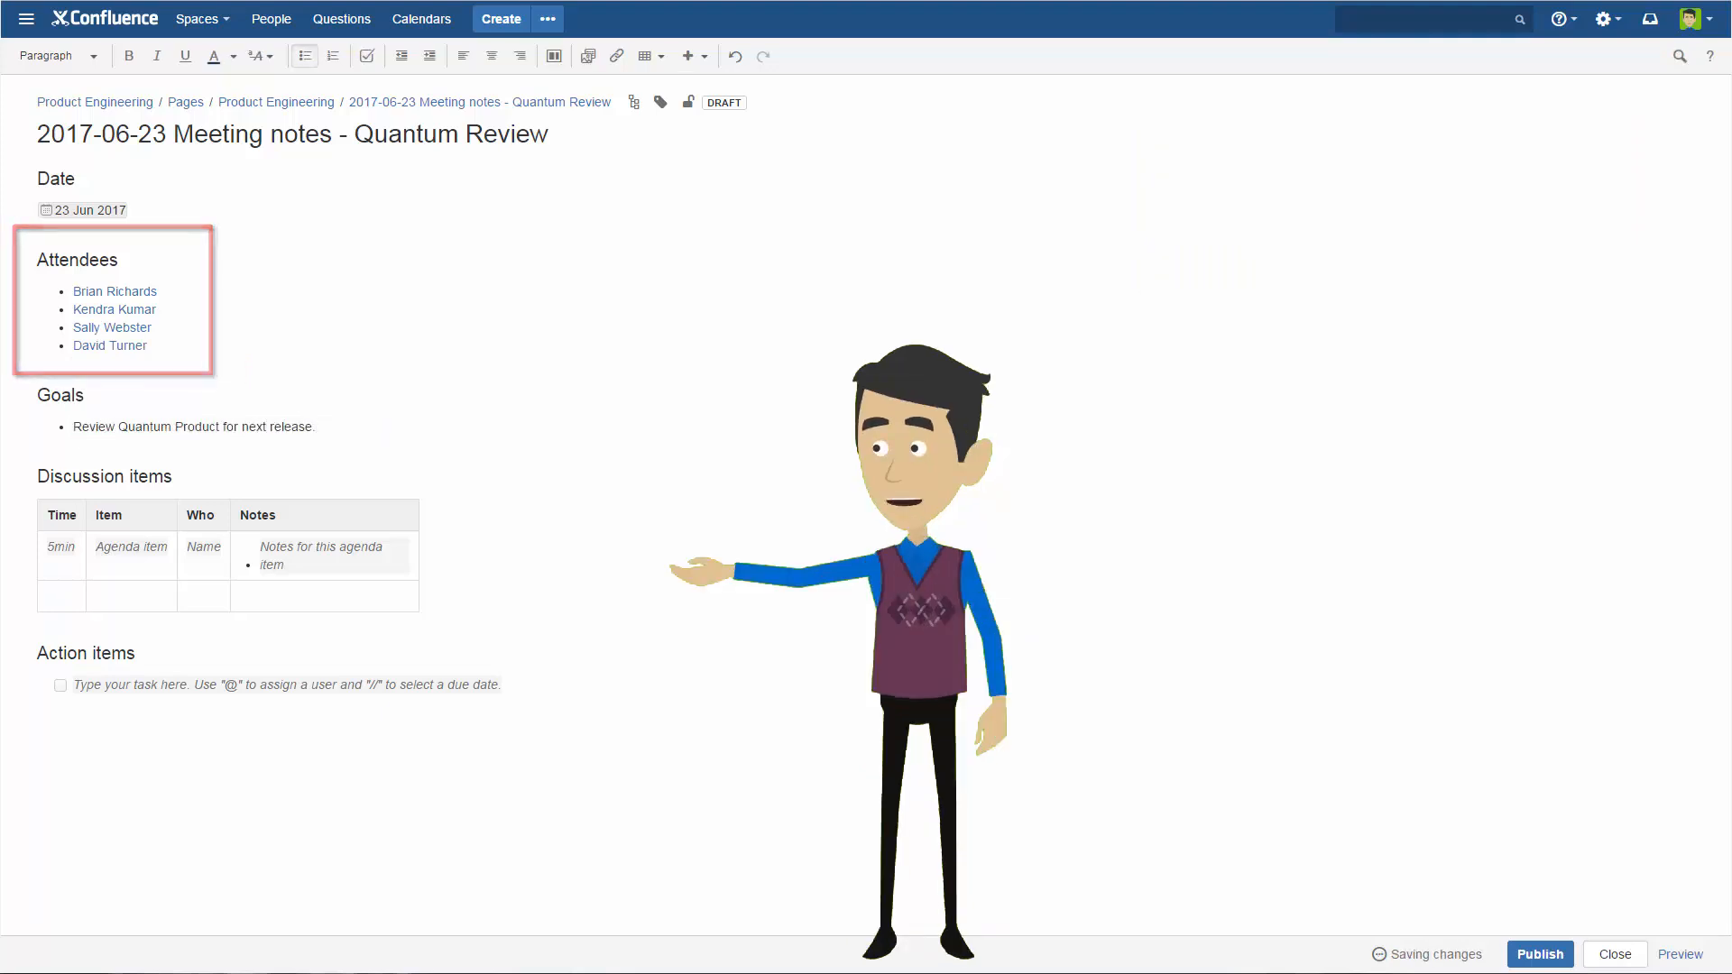
Fill the first discussion row with 5min, "Tasks from Last Meeting", the organizer's first name and the note "Please review Tasks before next meeting.".
click(60, 547)
text(5min)
key(Tab)
text(T)
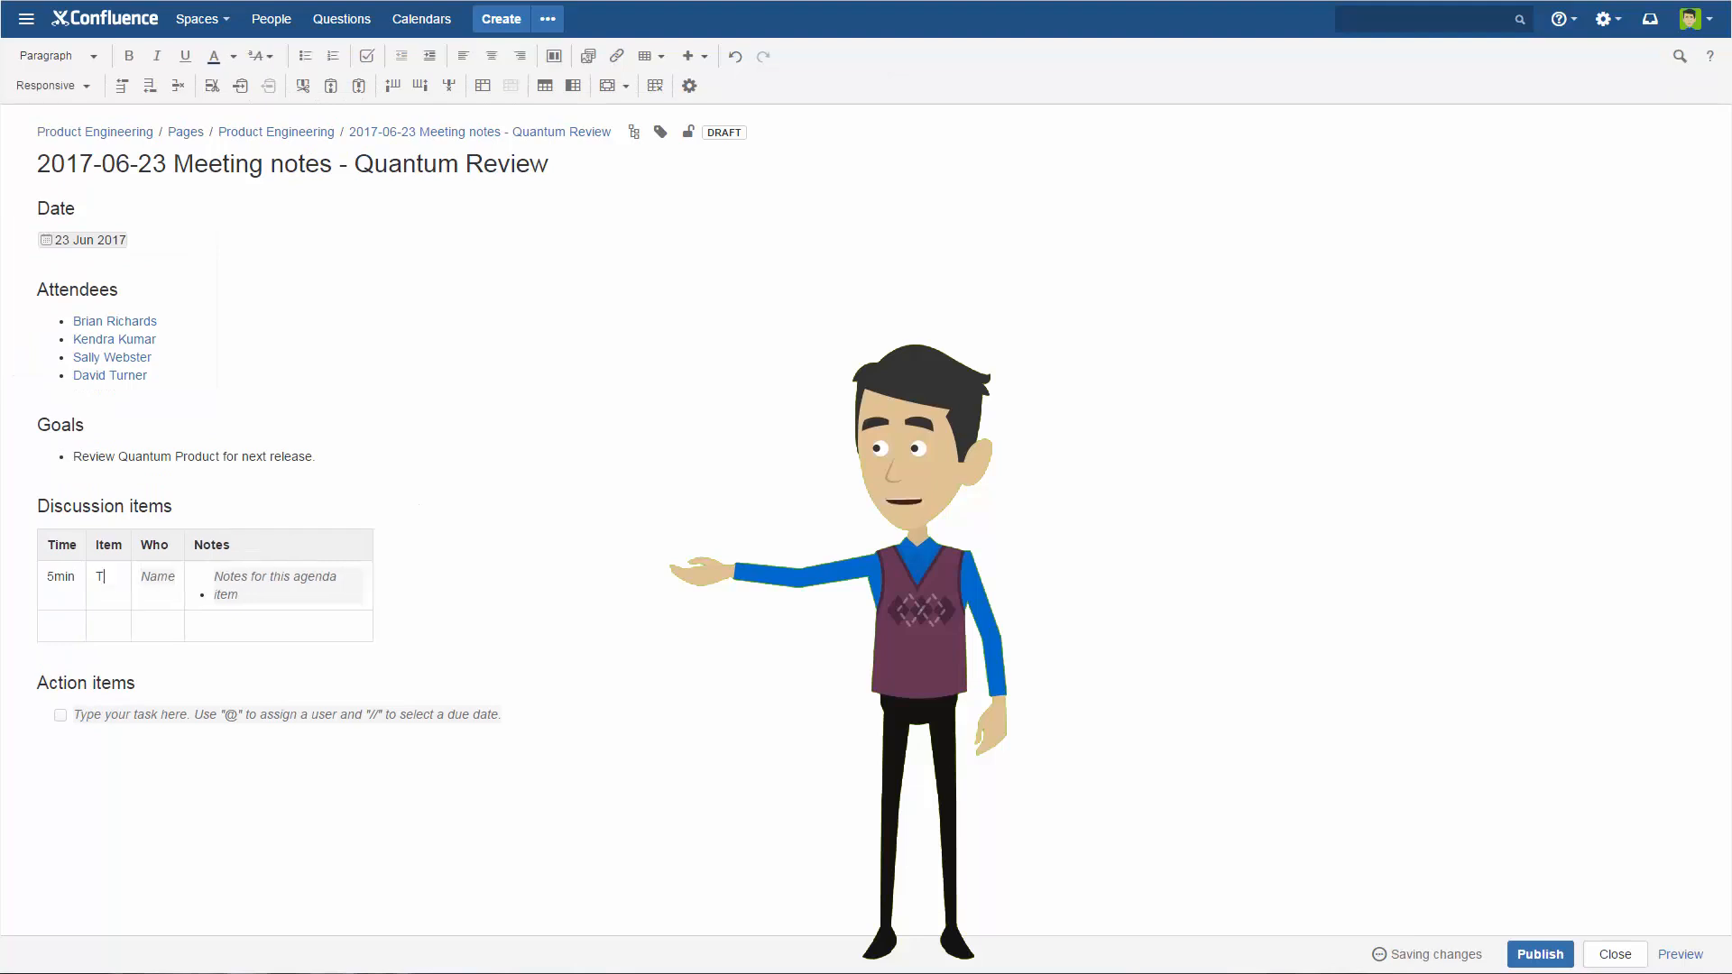
text(asks from Last Meeting)
key(Tab)
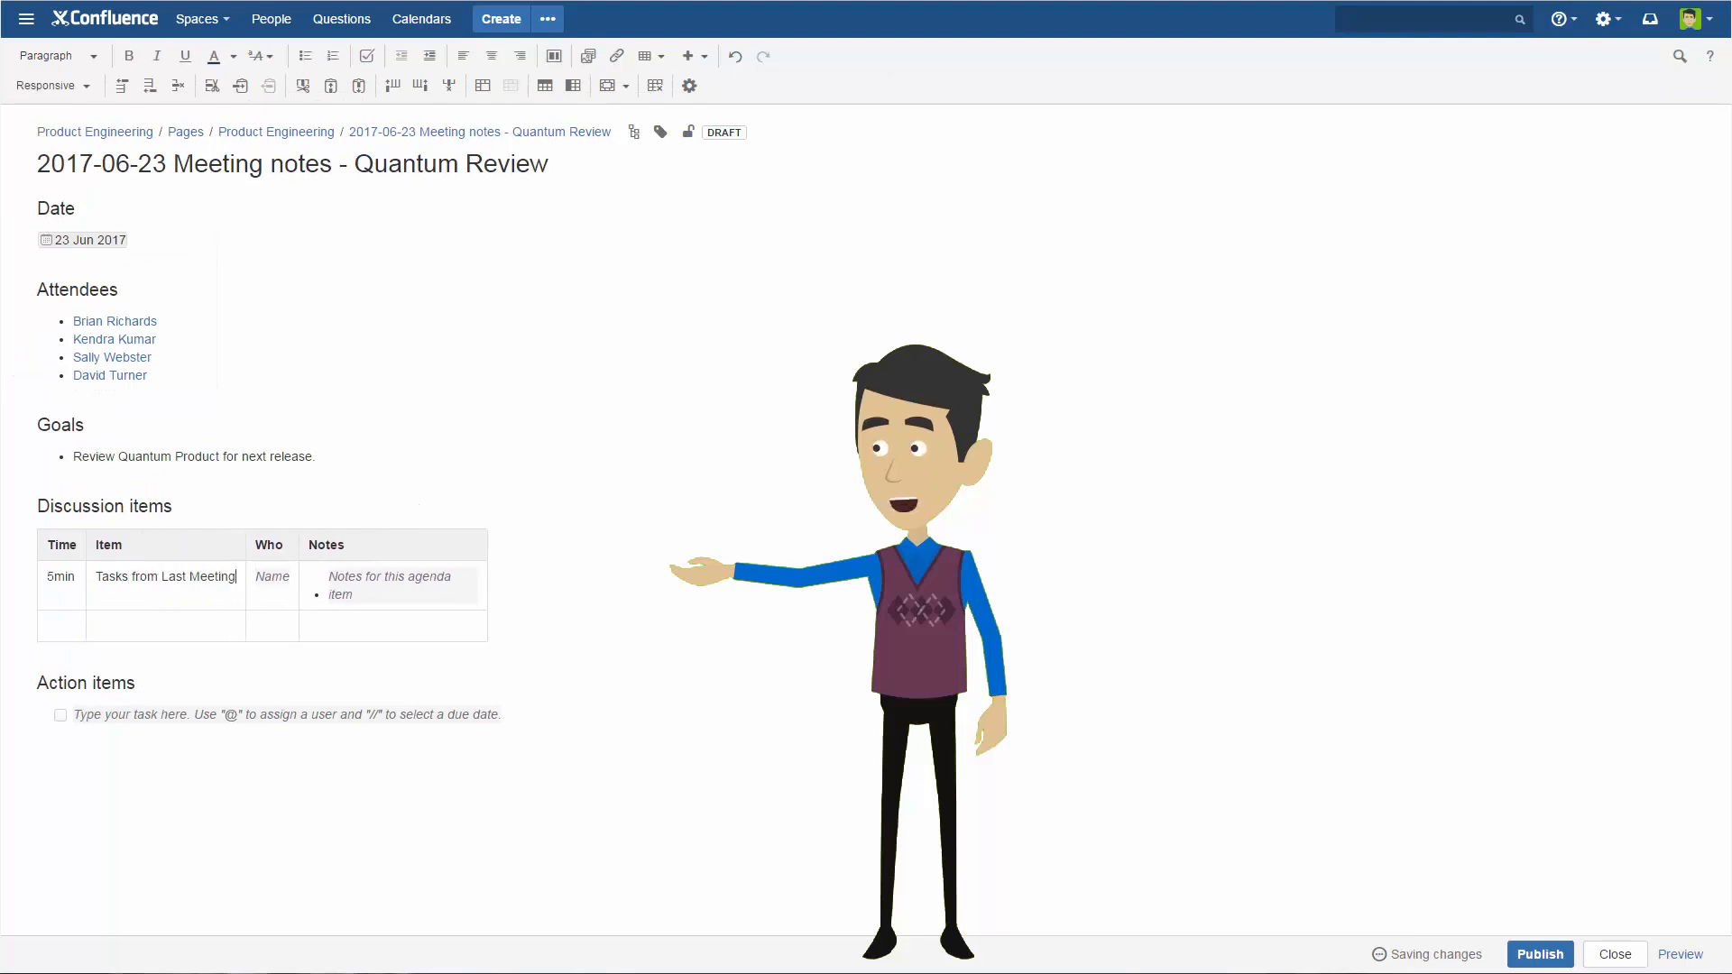
text(Brian)
key(Tab)
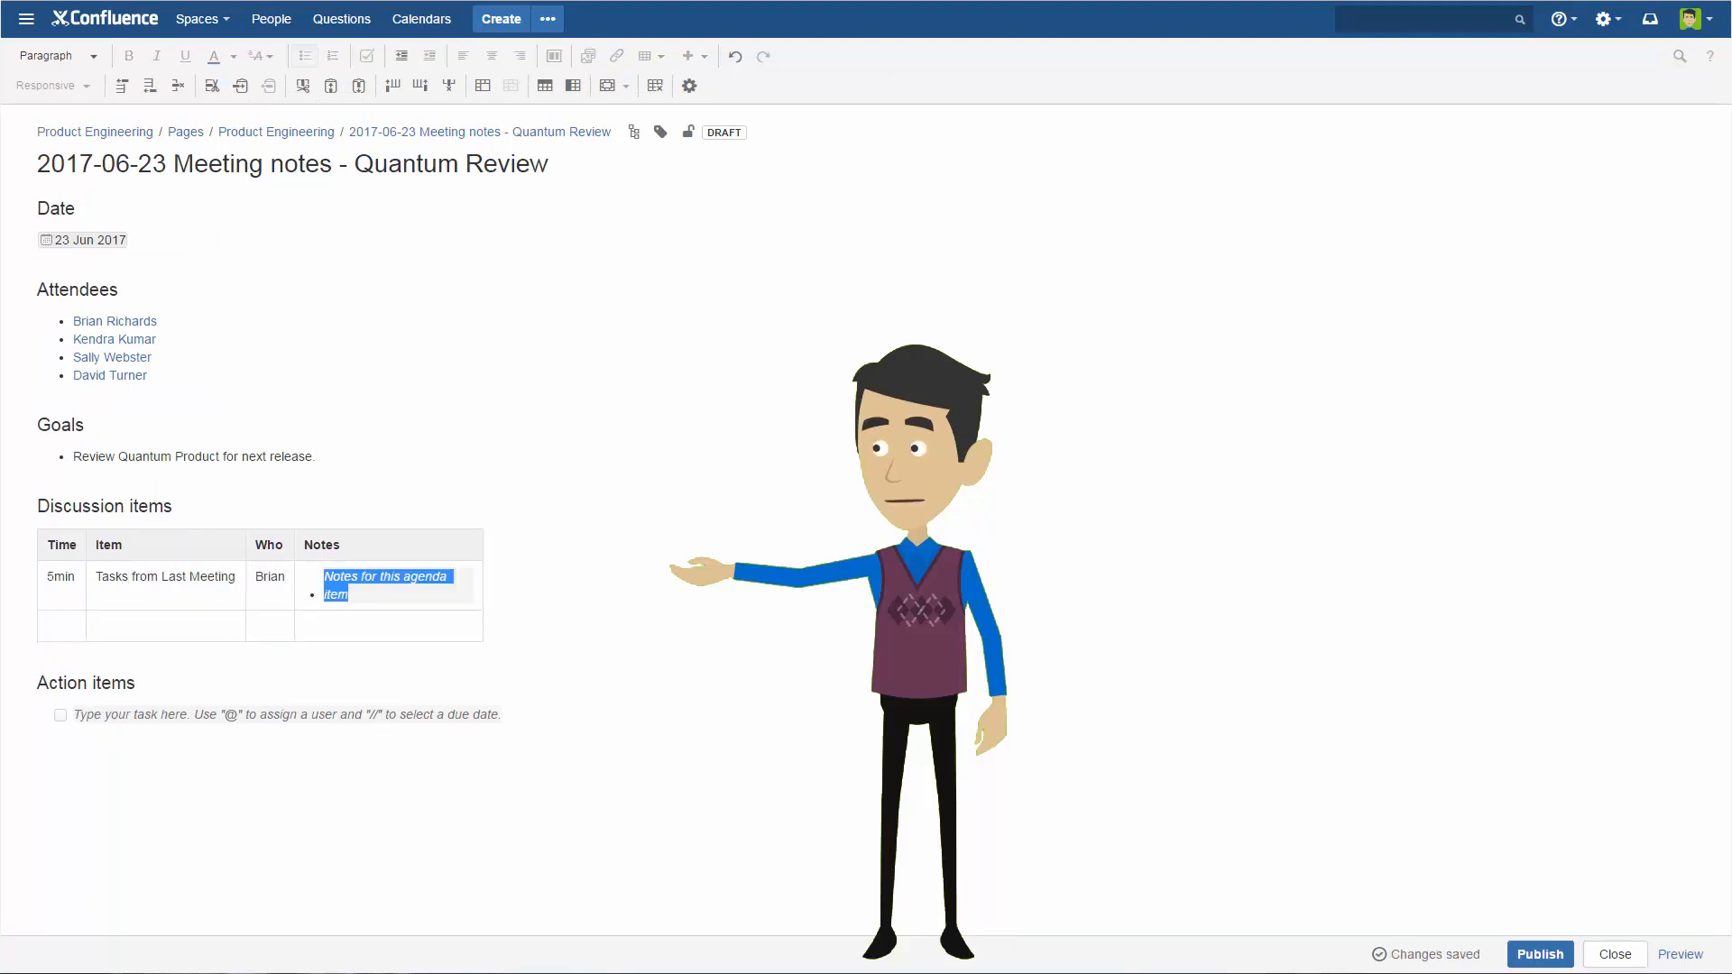
text(Please review Tas)
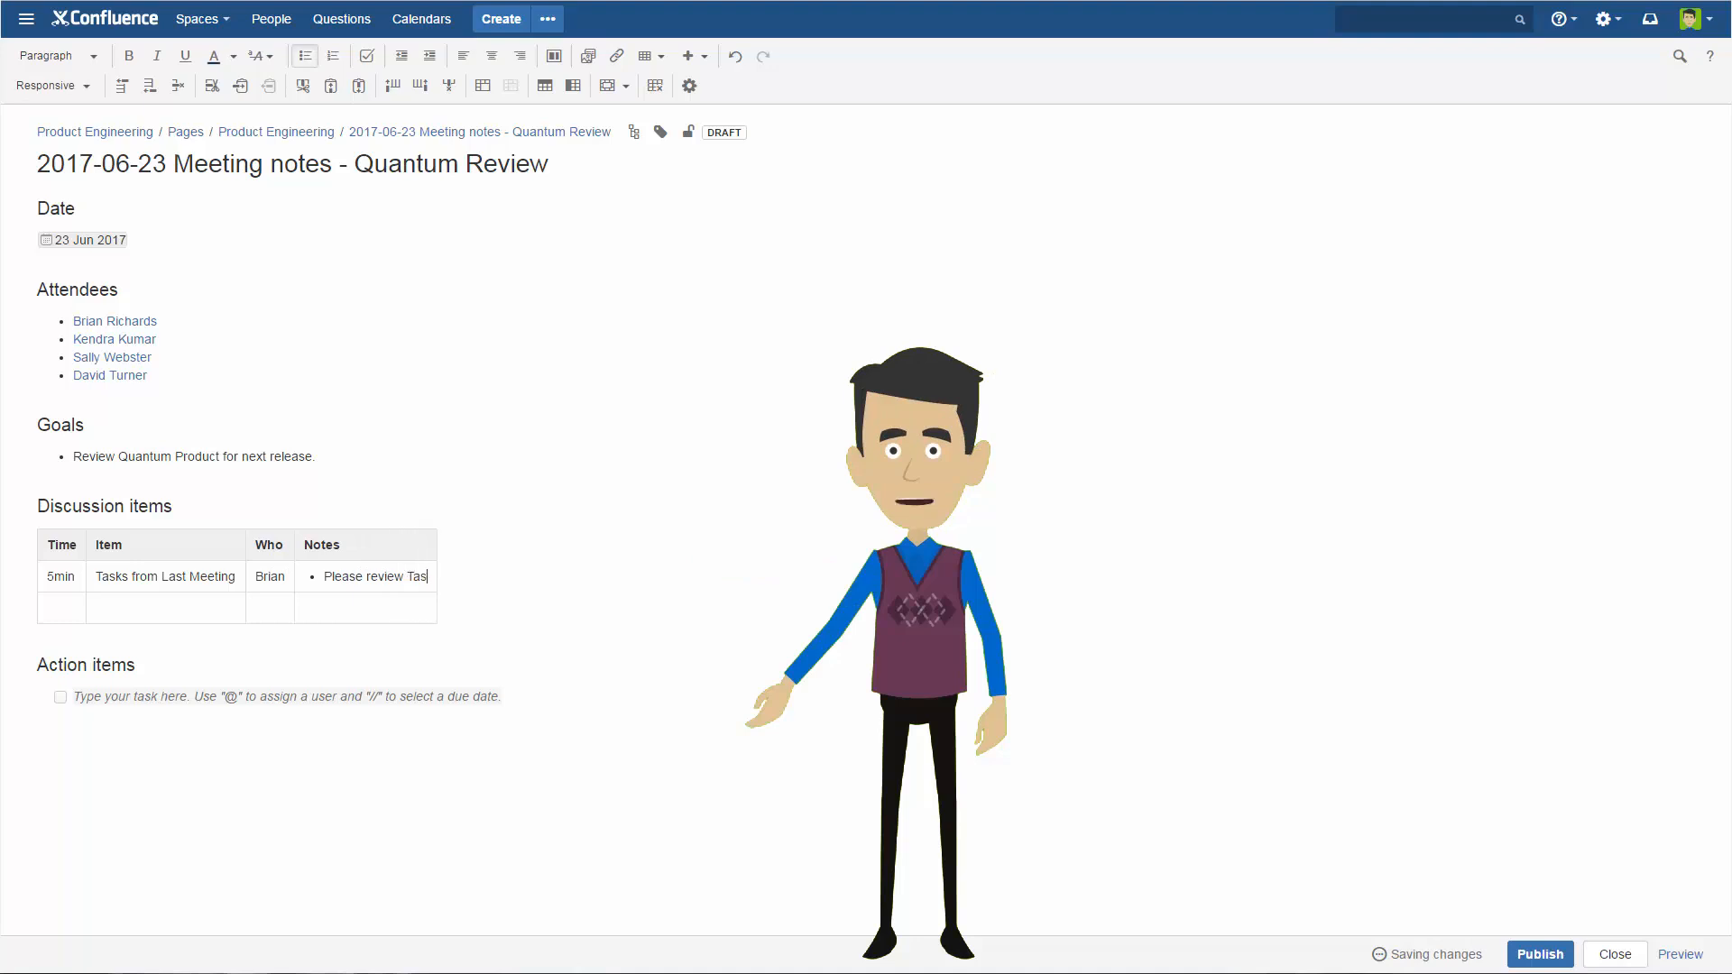
text(ks before next meeting.)
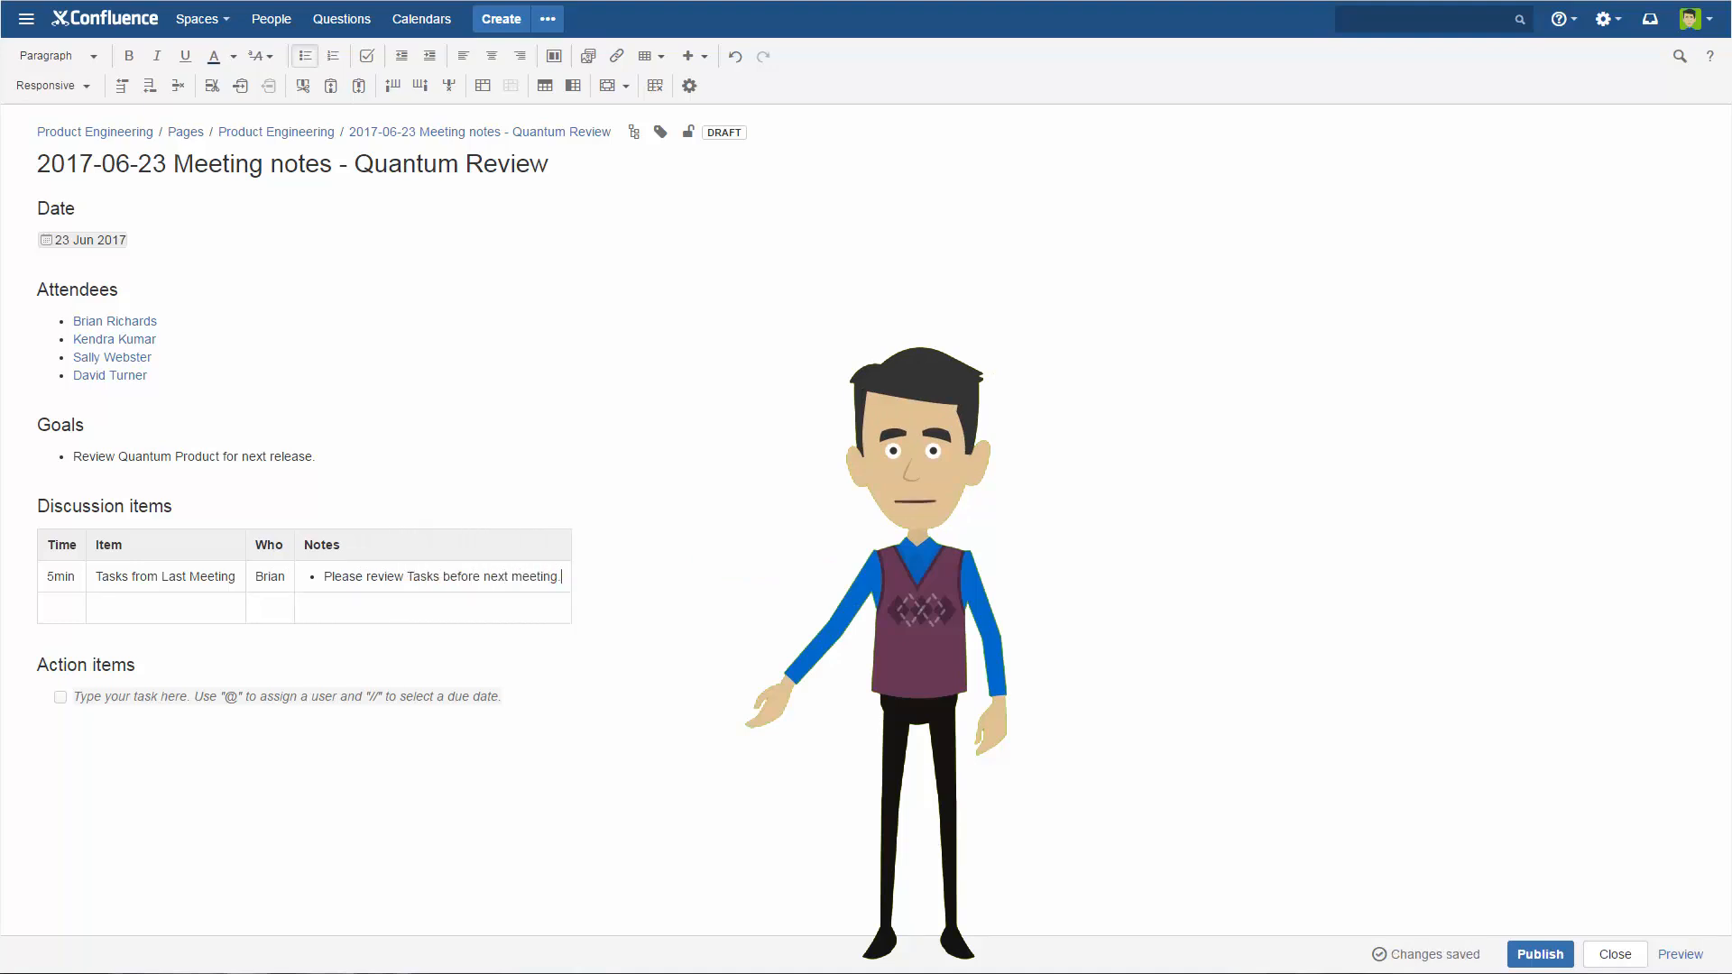
Fill the second discussion row with 10min, "Functions ready for next release" and the second attendee's first name.
key(Tab)
text(10min)
key(Tab)
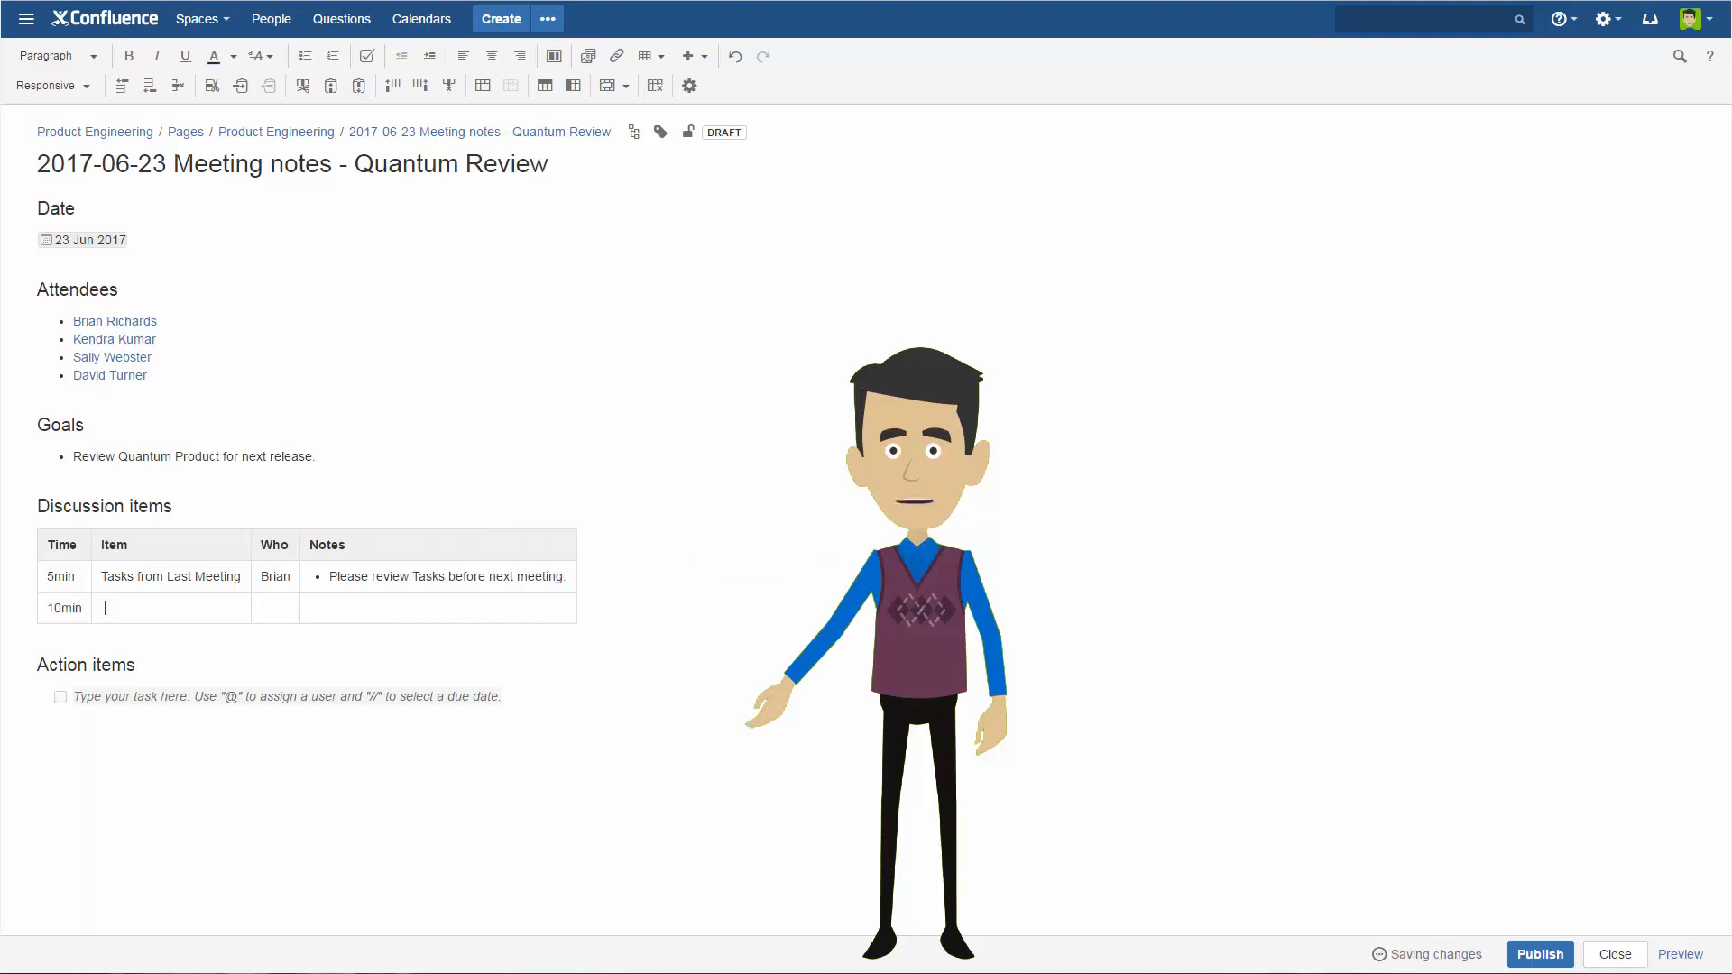
text(Functions ready for next release)
key(Tab)
text(Kendra)
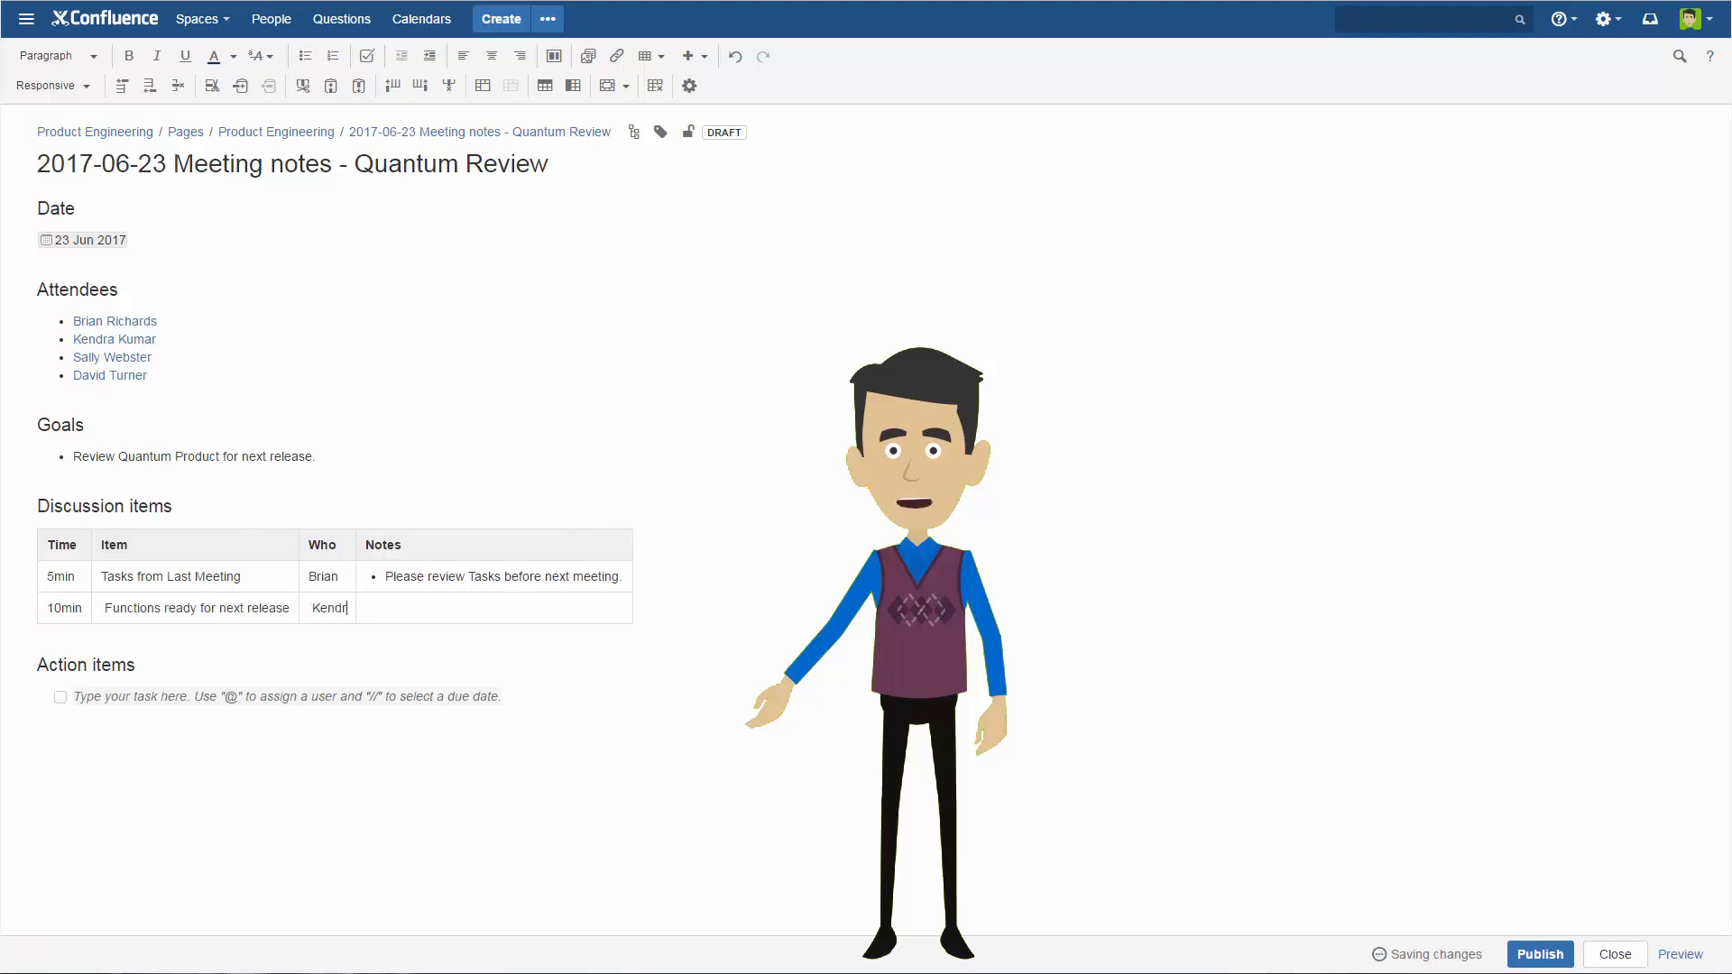
Add a third discussion row with 30 min, "What is ready for Production?" and "All" as the participants.
key(Tab)
key(Tab)
text(30 min)
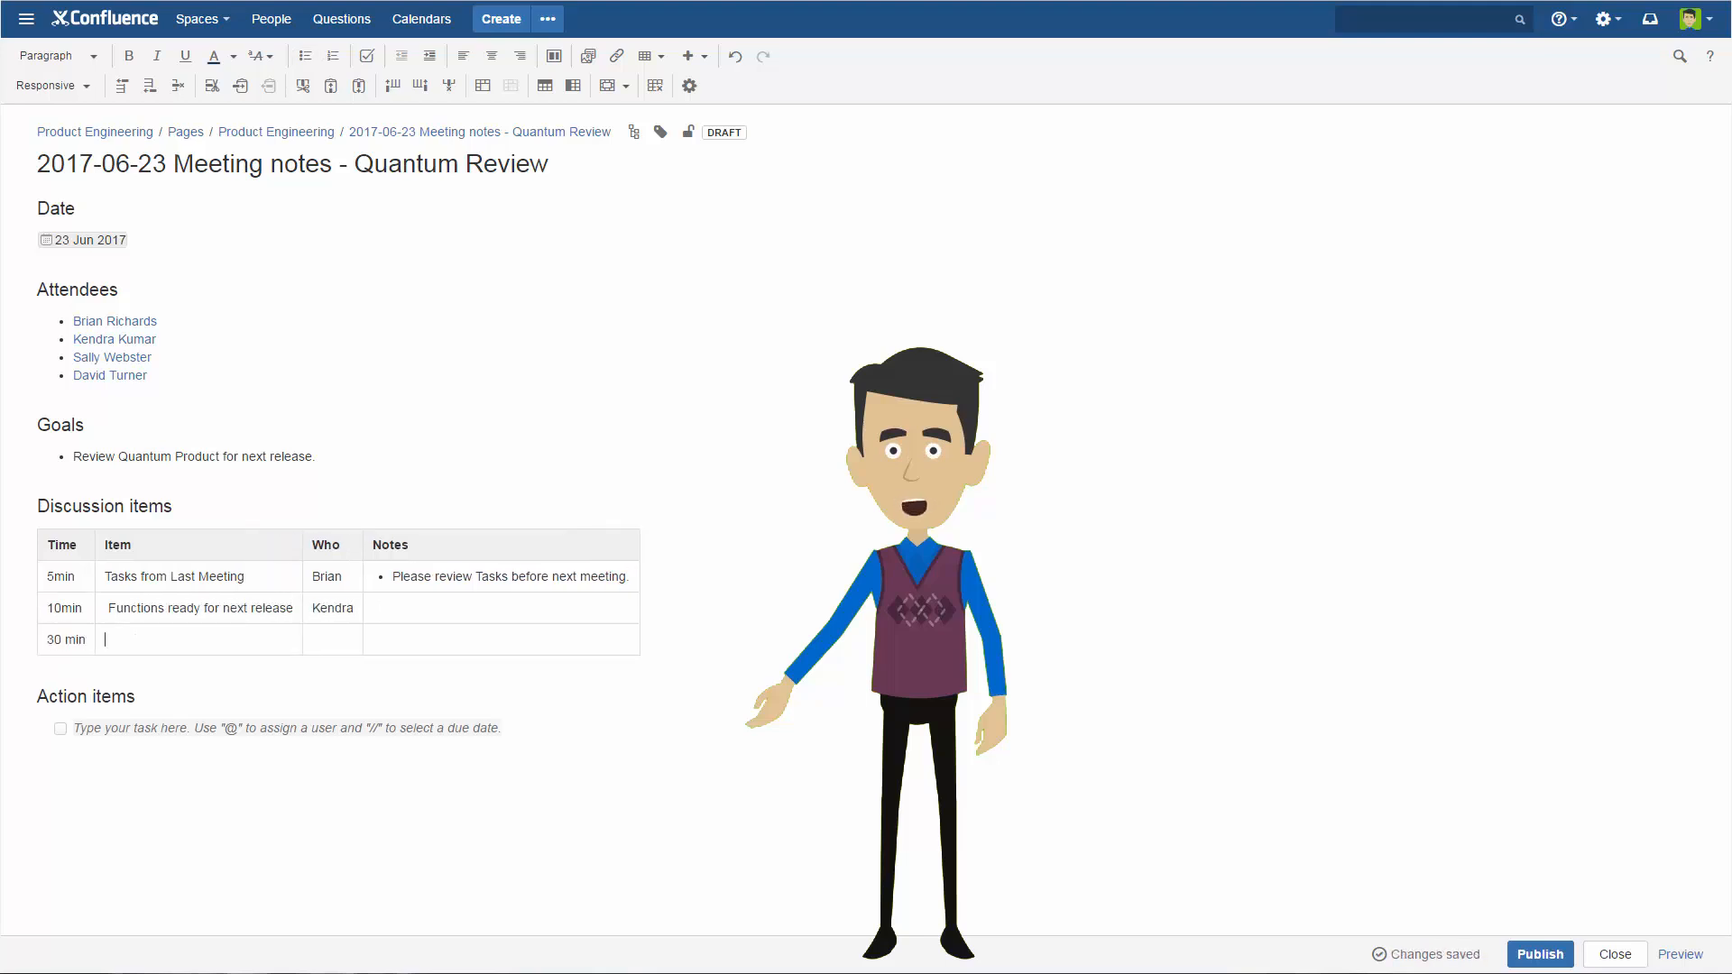
key(Tab)
text(What is ready for Produc)
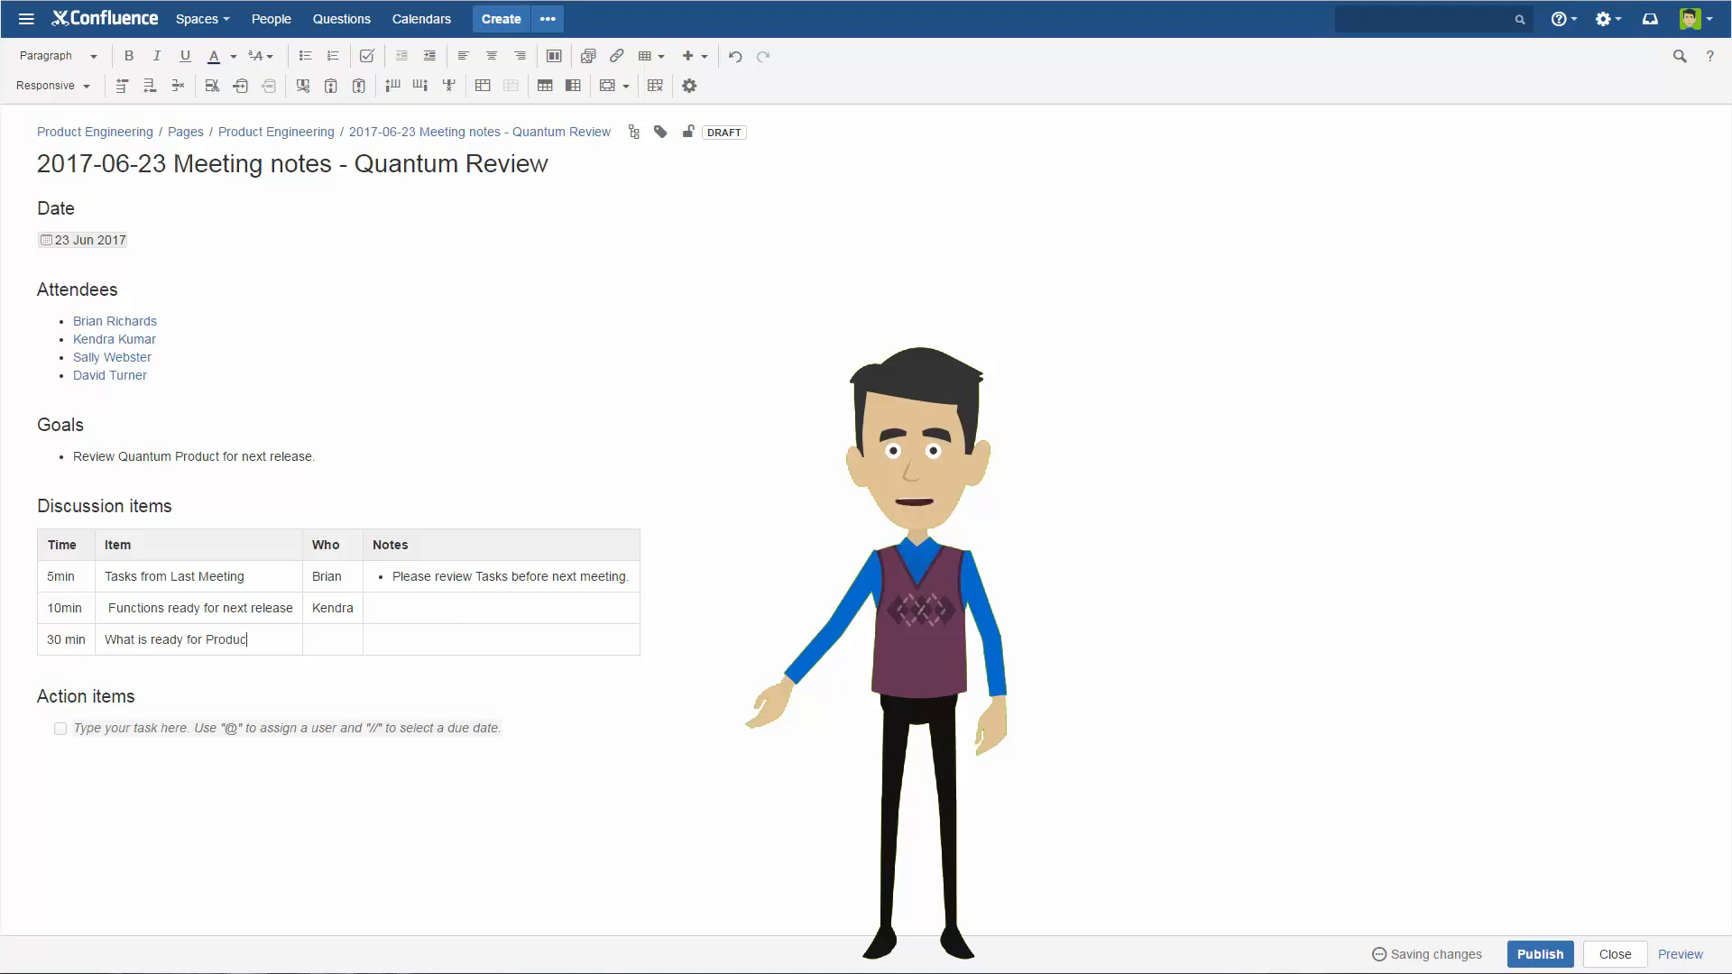
text(All)
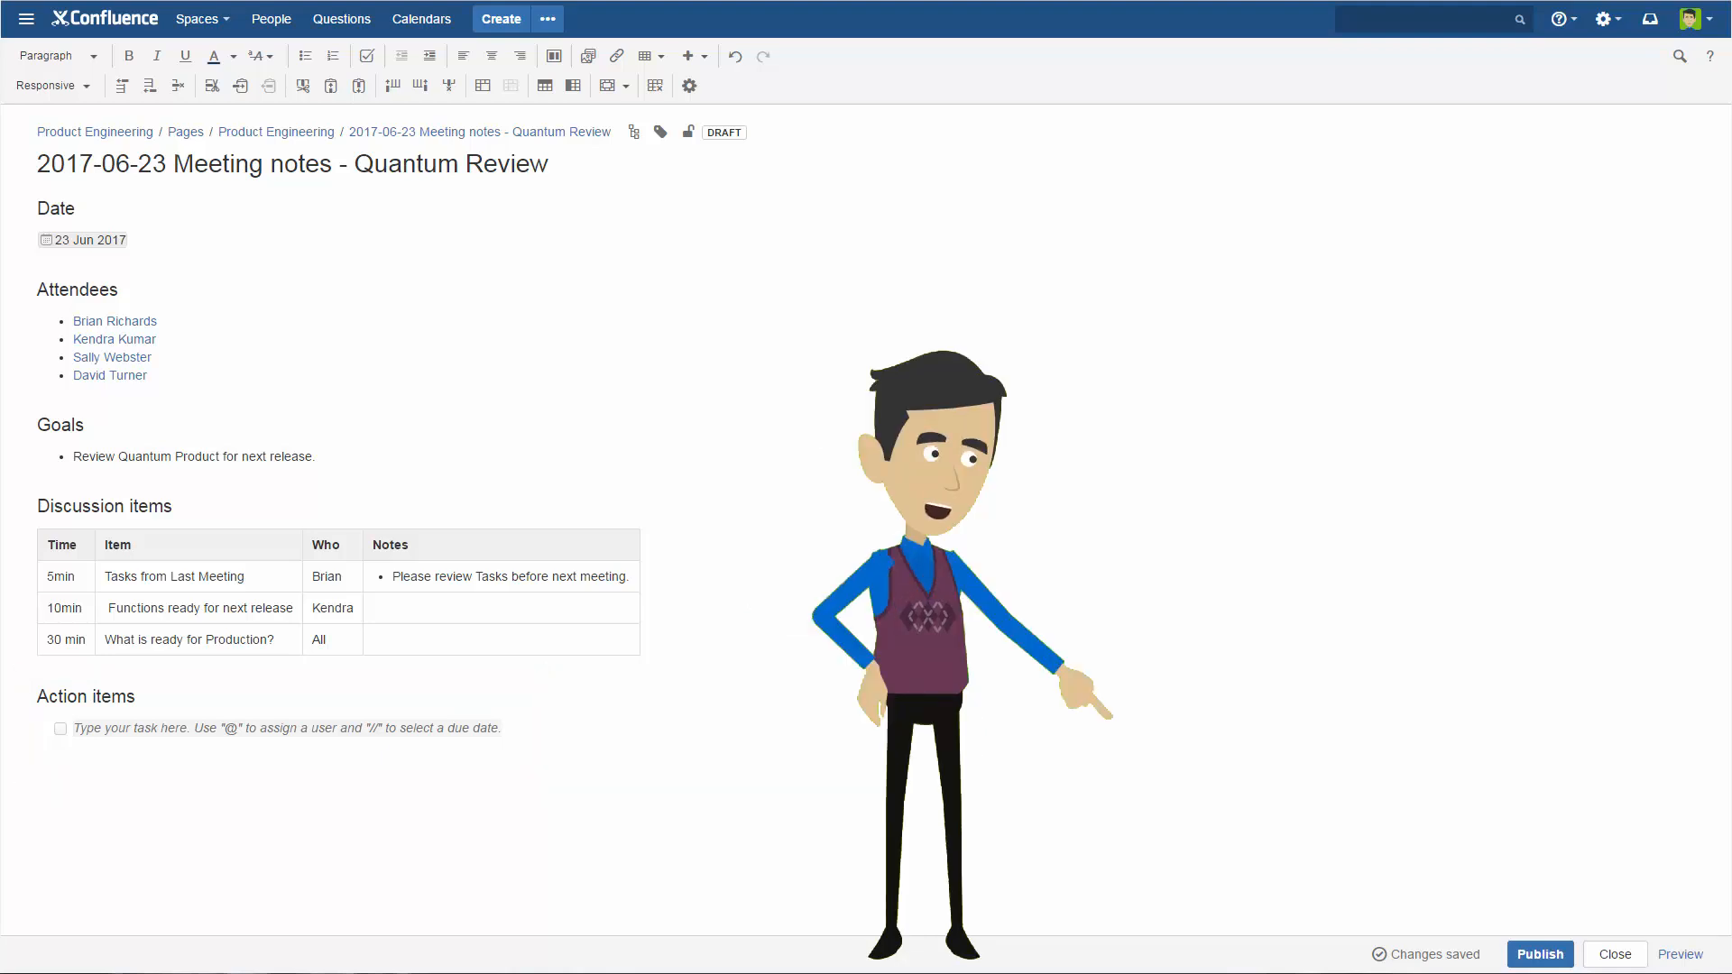
Publish the meeting notes page and open the Meeting notes index page from the page tree.
click(1565, 958)
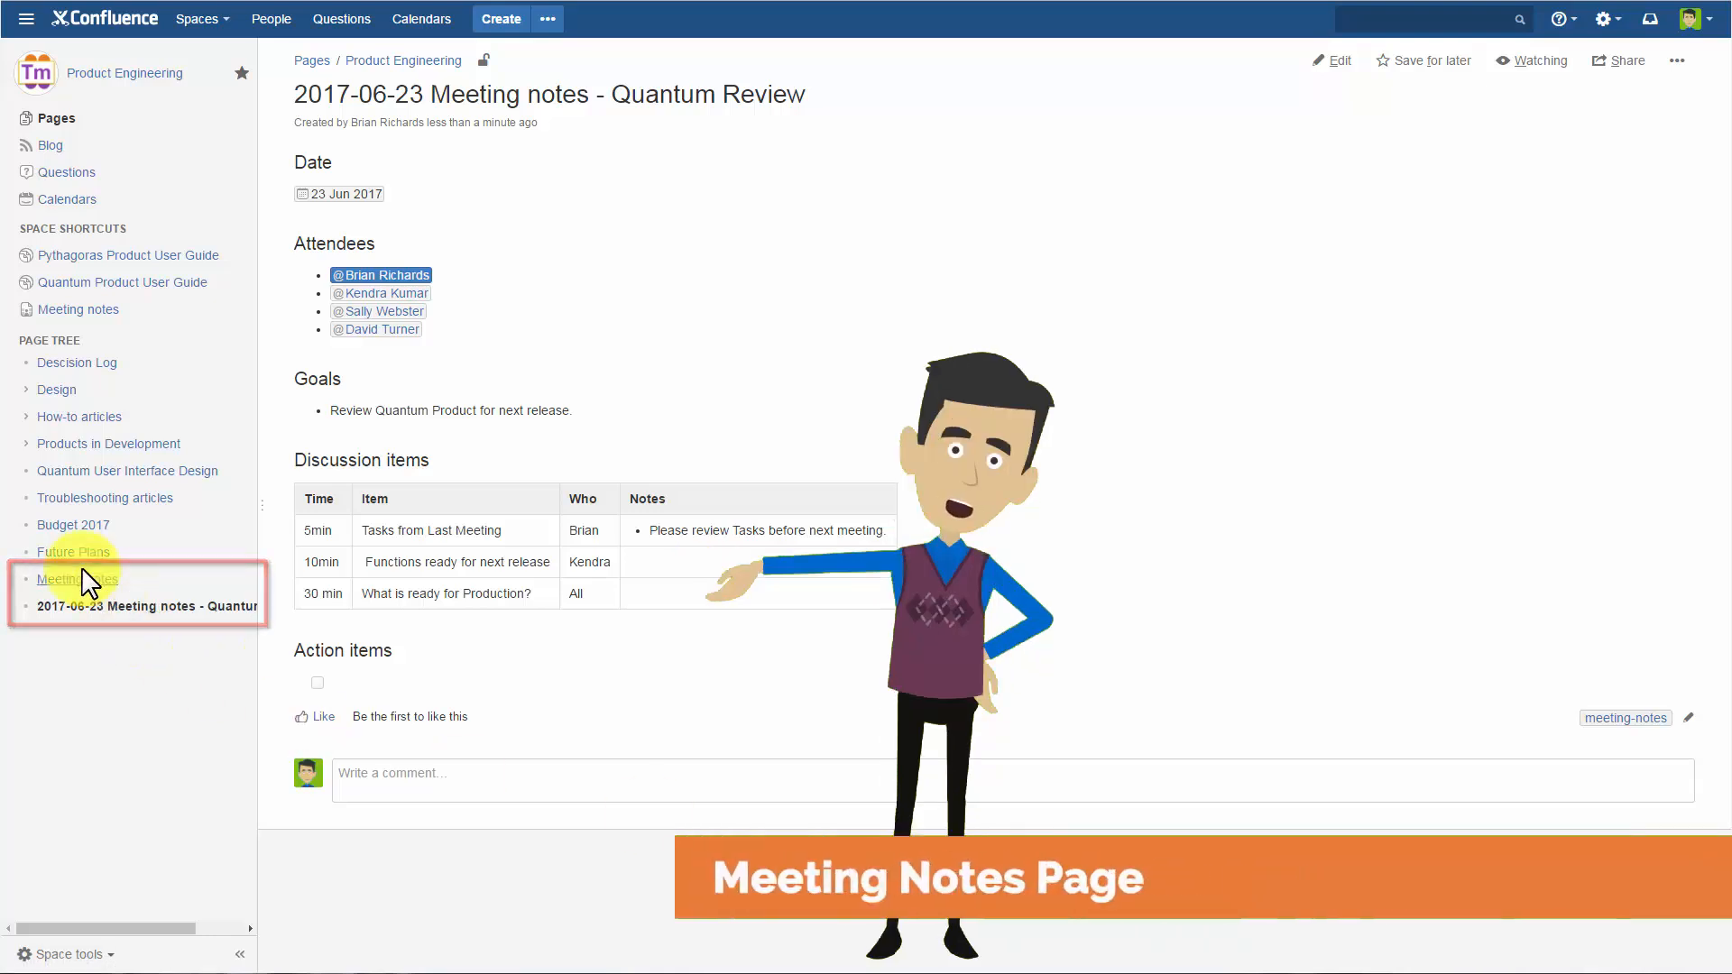
click(41, 579)
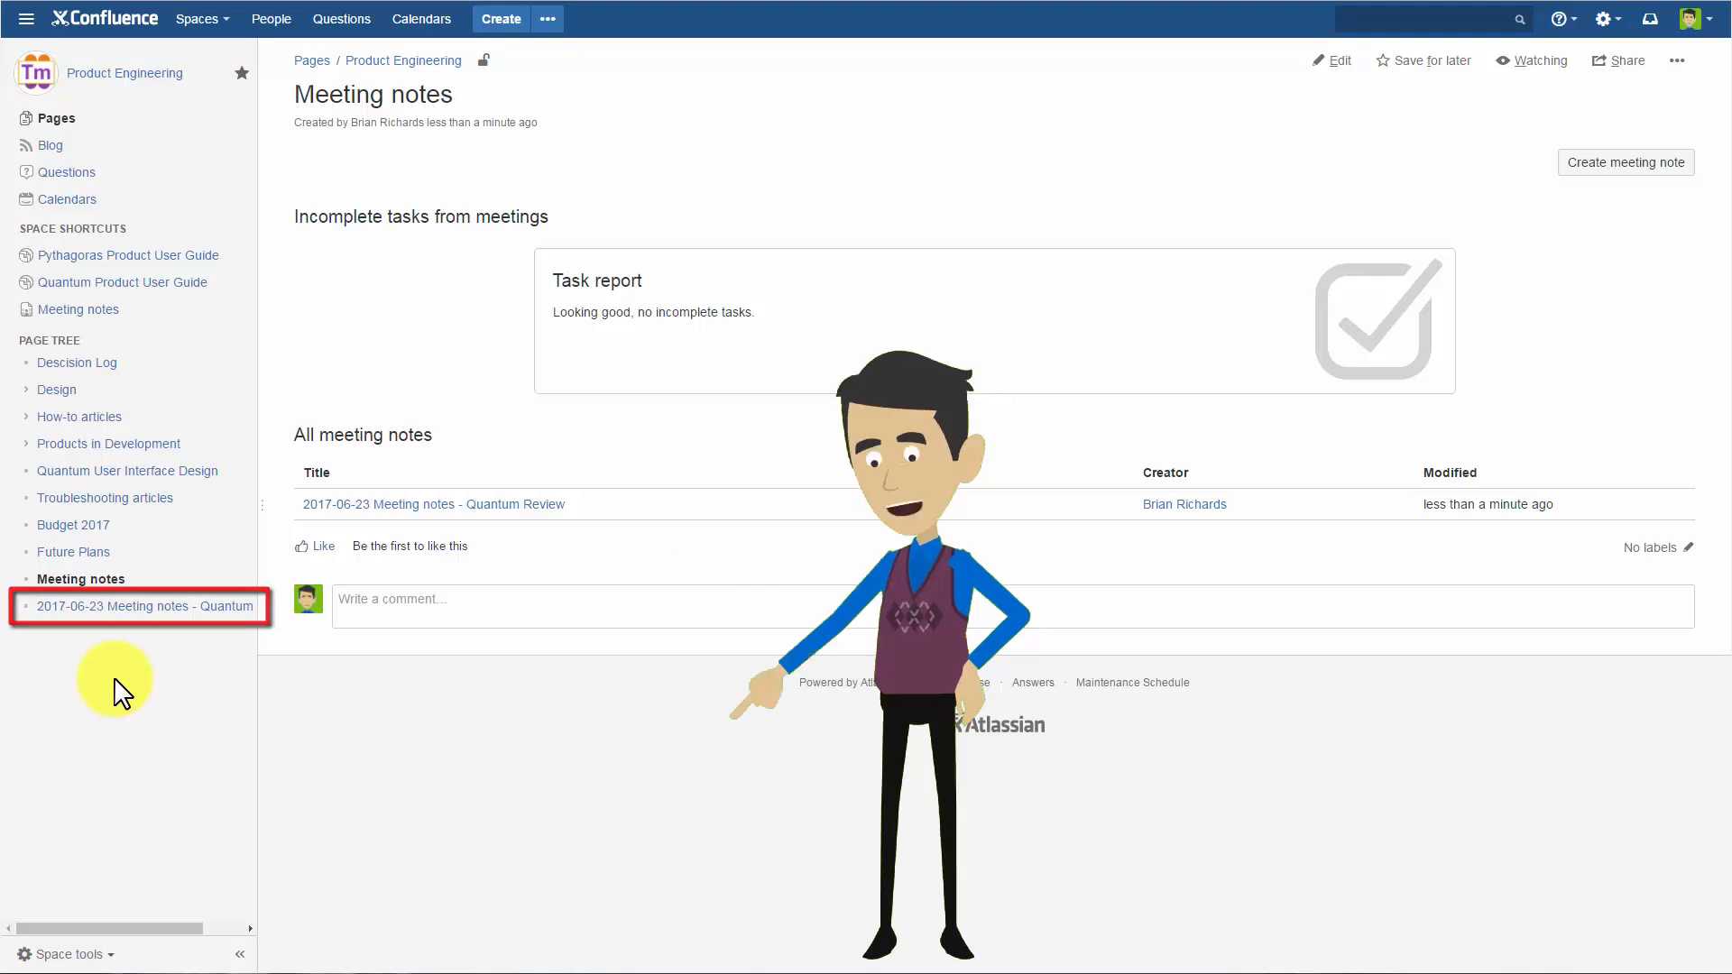
Reorder the space's pages so that "2017-06-23 Meeting notes - Quantum Review" is nested under Meeting notes.
click(101, 954)
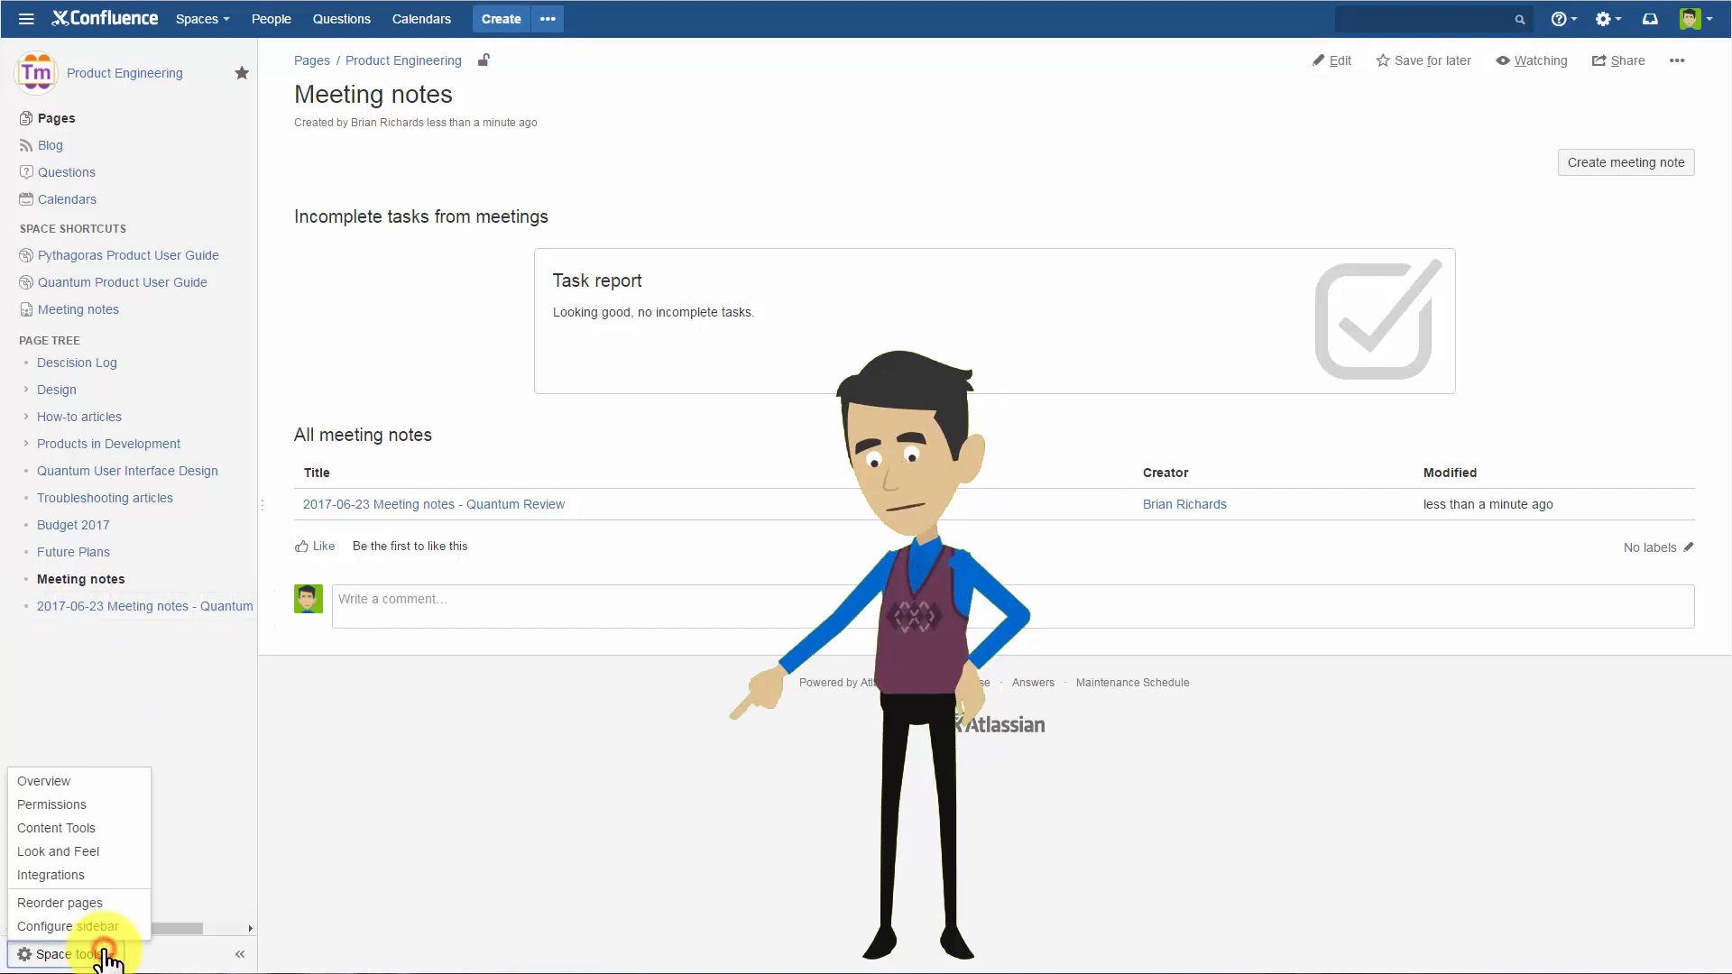
click(102, 898)
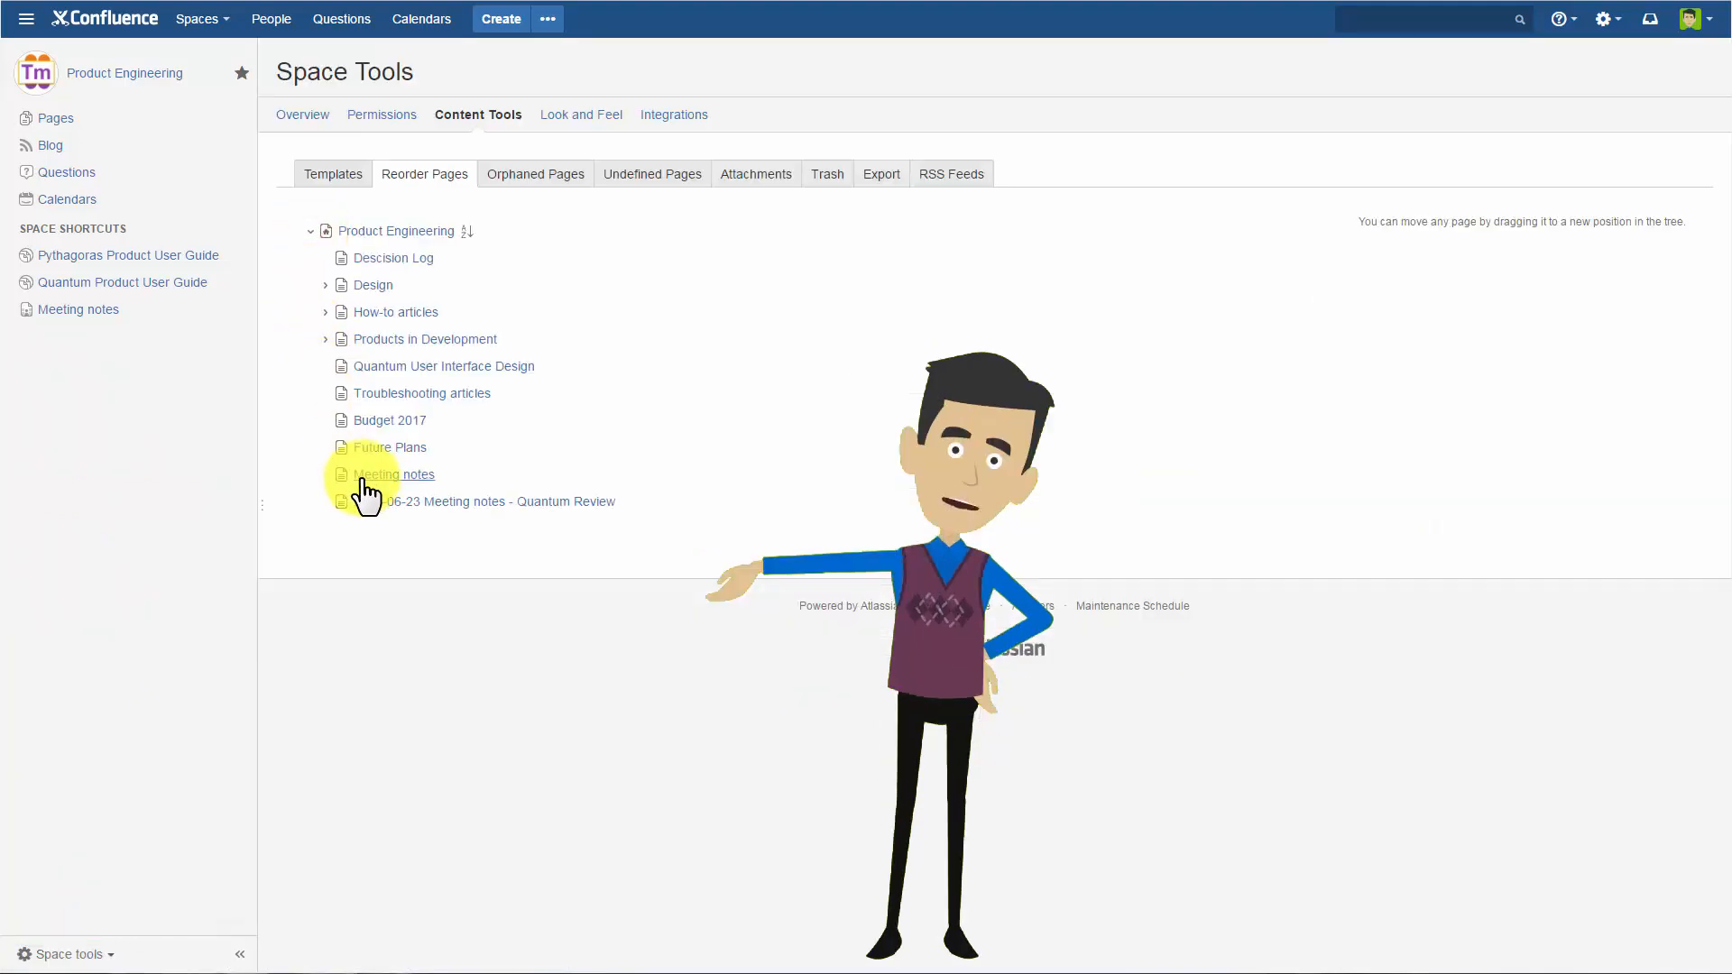
drag(397, 503, 416, 490)
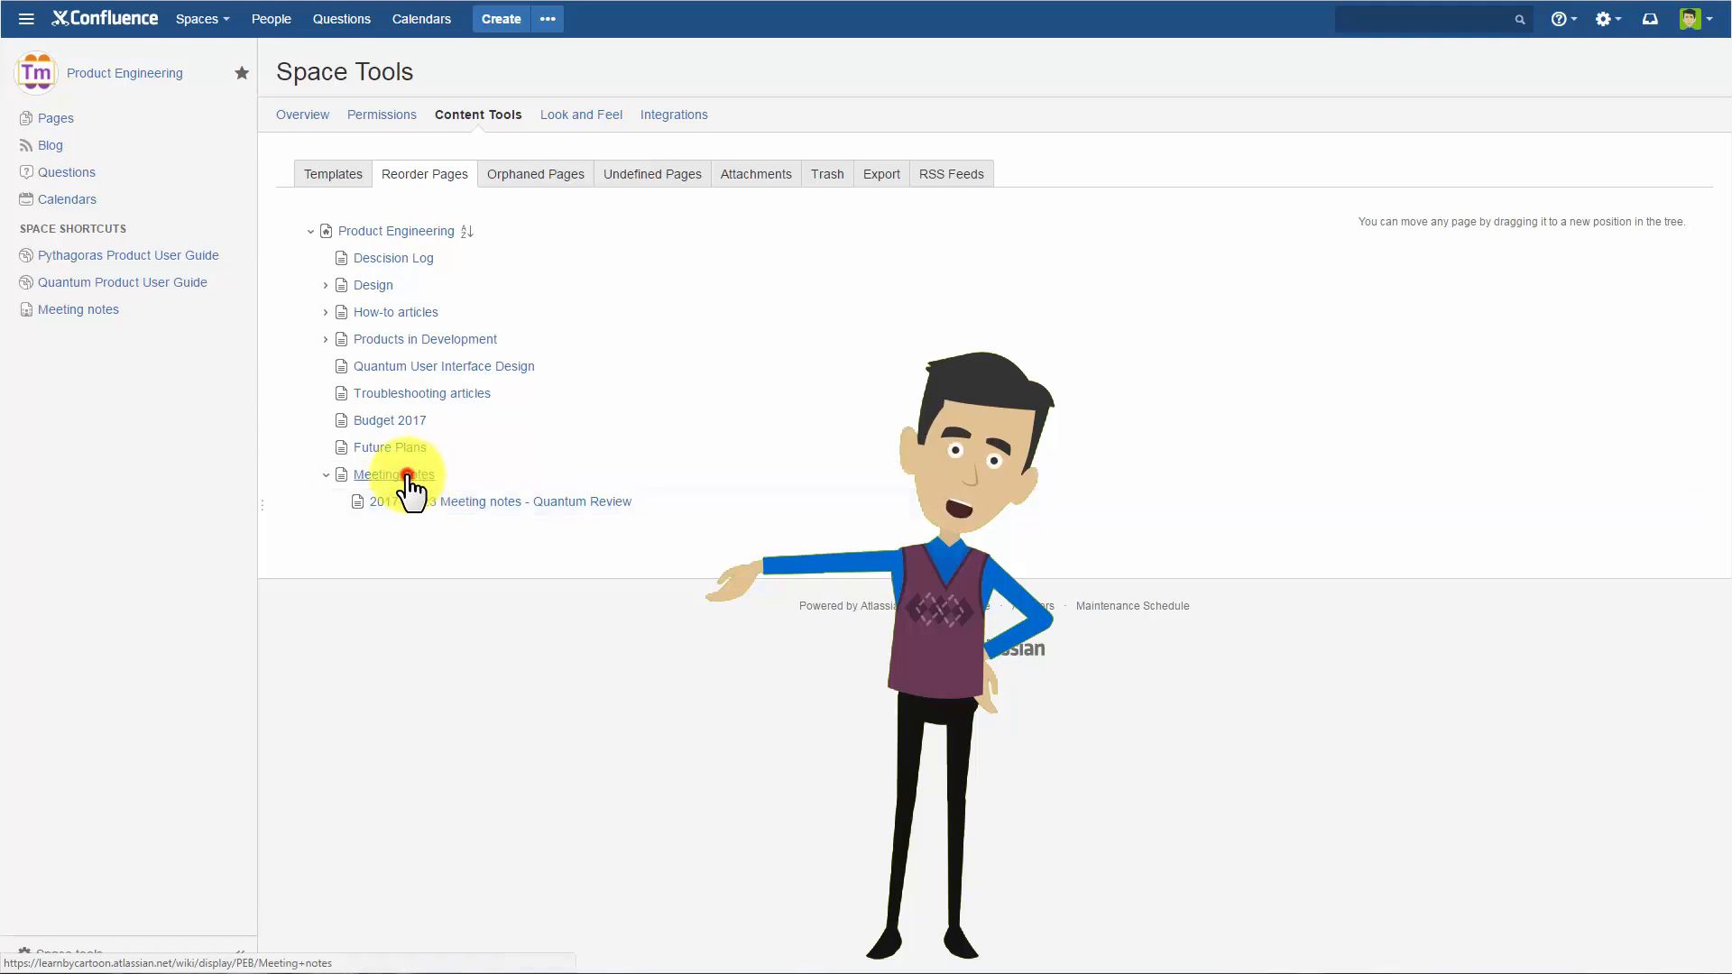
Open the Meeting notes index page and view the Quantum Review meeting page listed there.
click(407, 475)
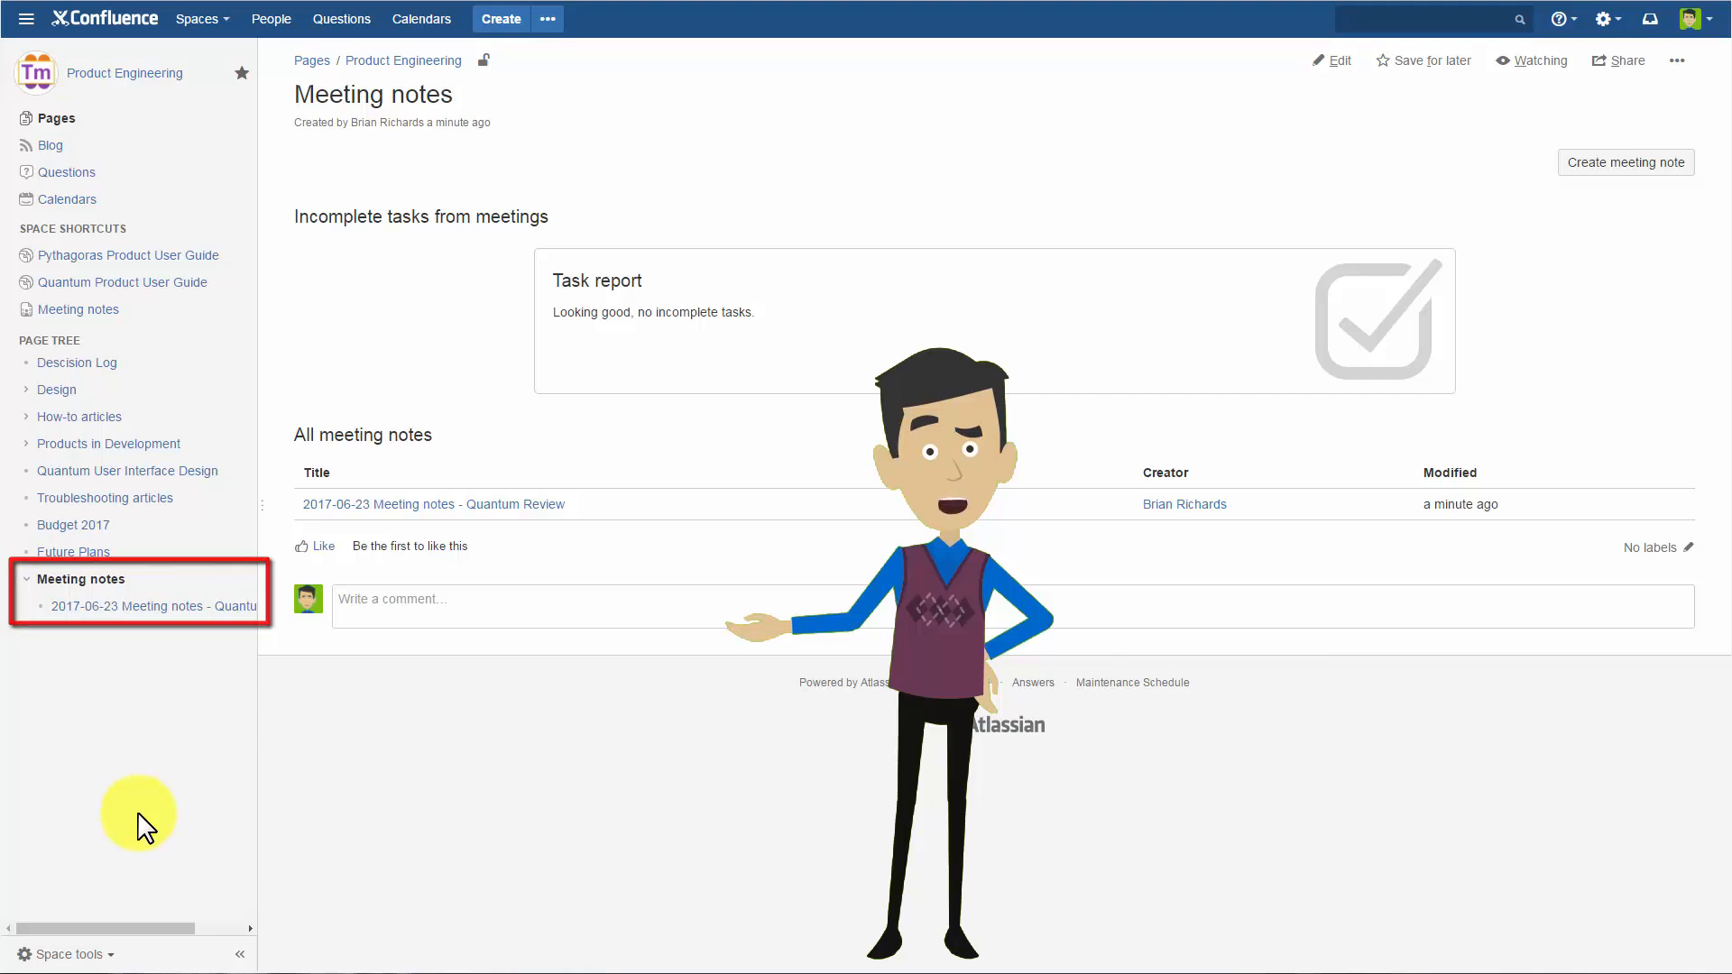
click(506, 508)
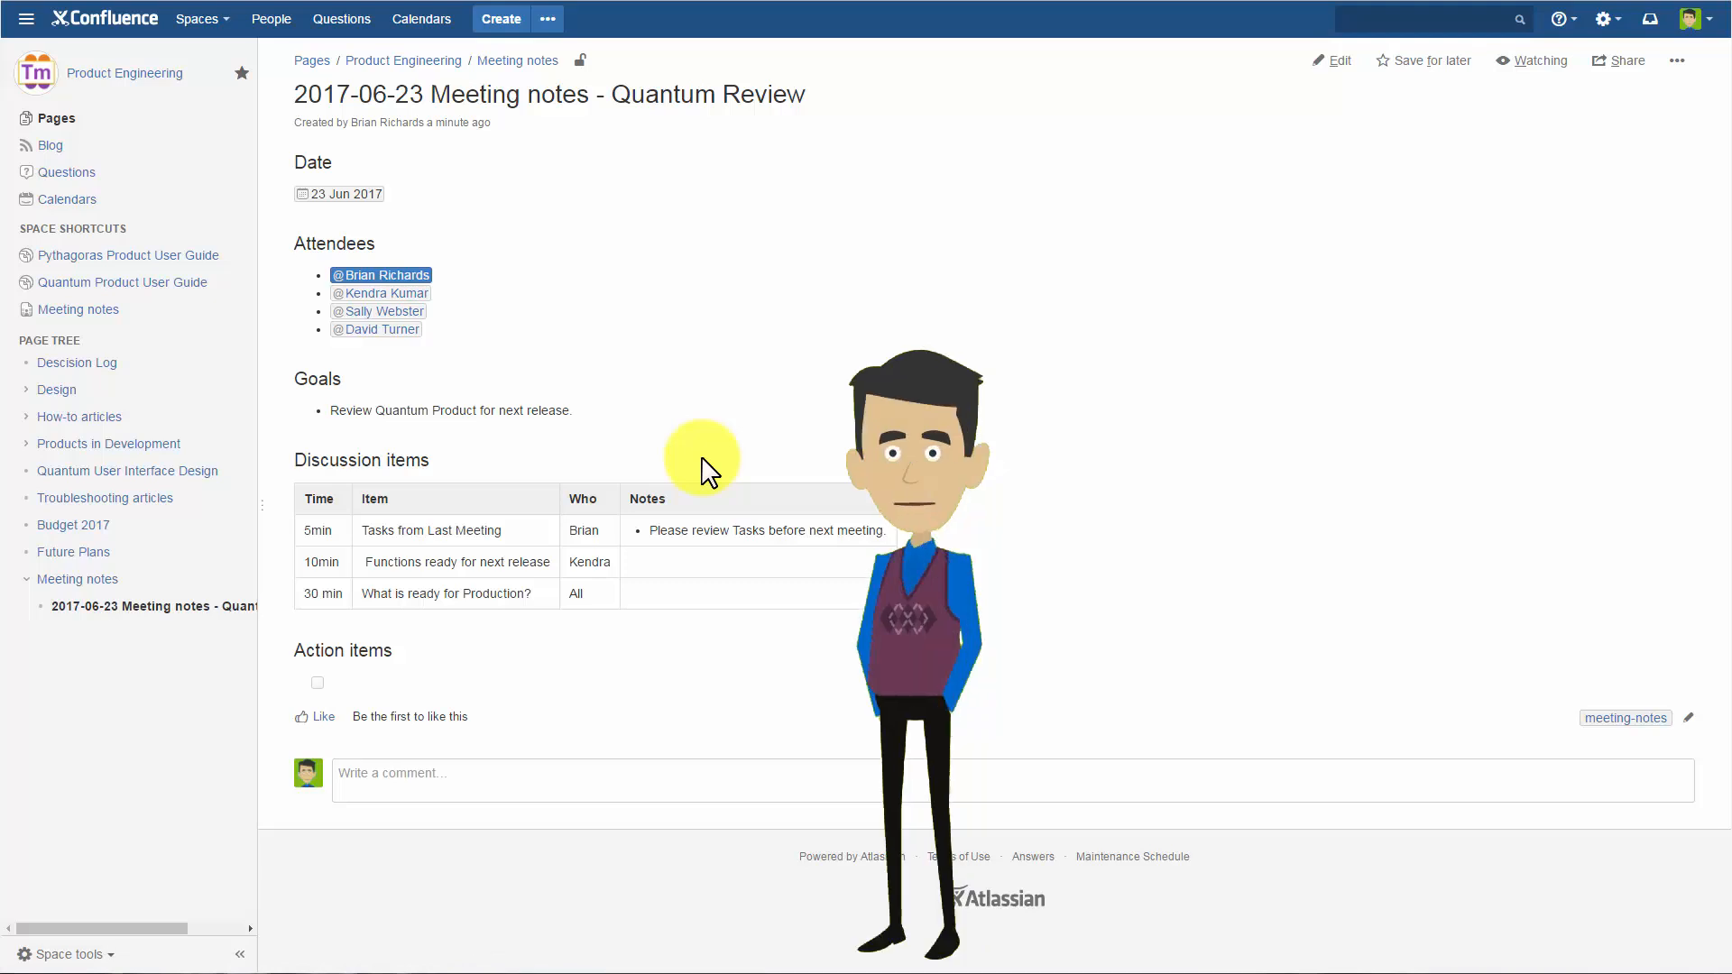
Copy the tiny link address from the Quantum Review meeting page's Page Information.
click(1677, 61)
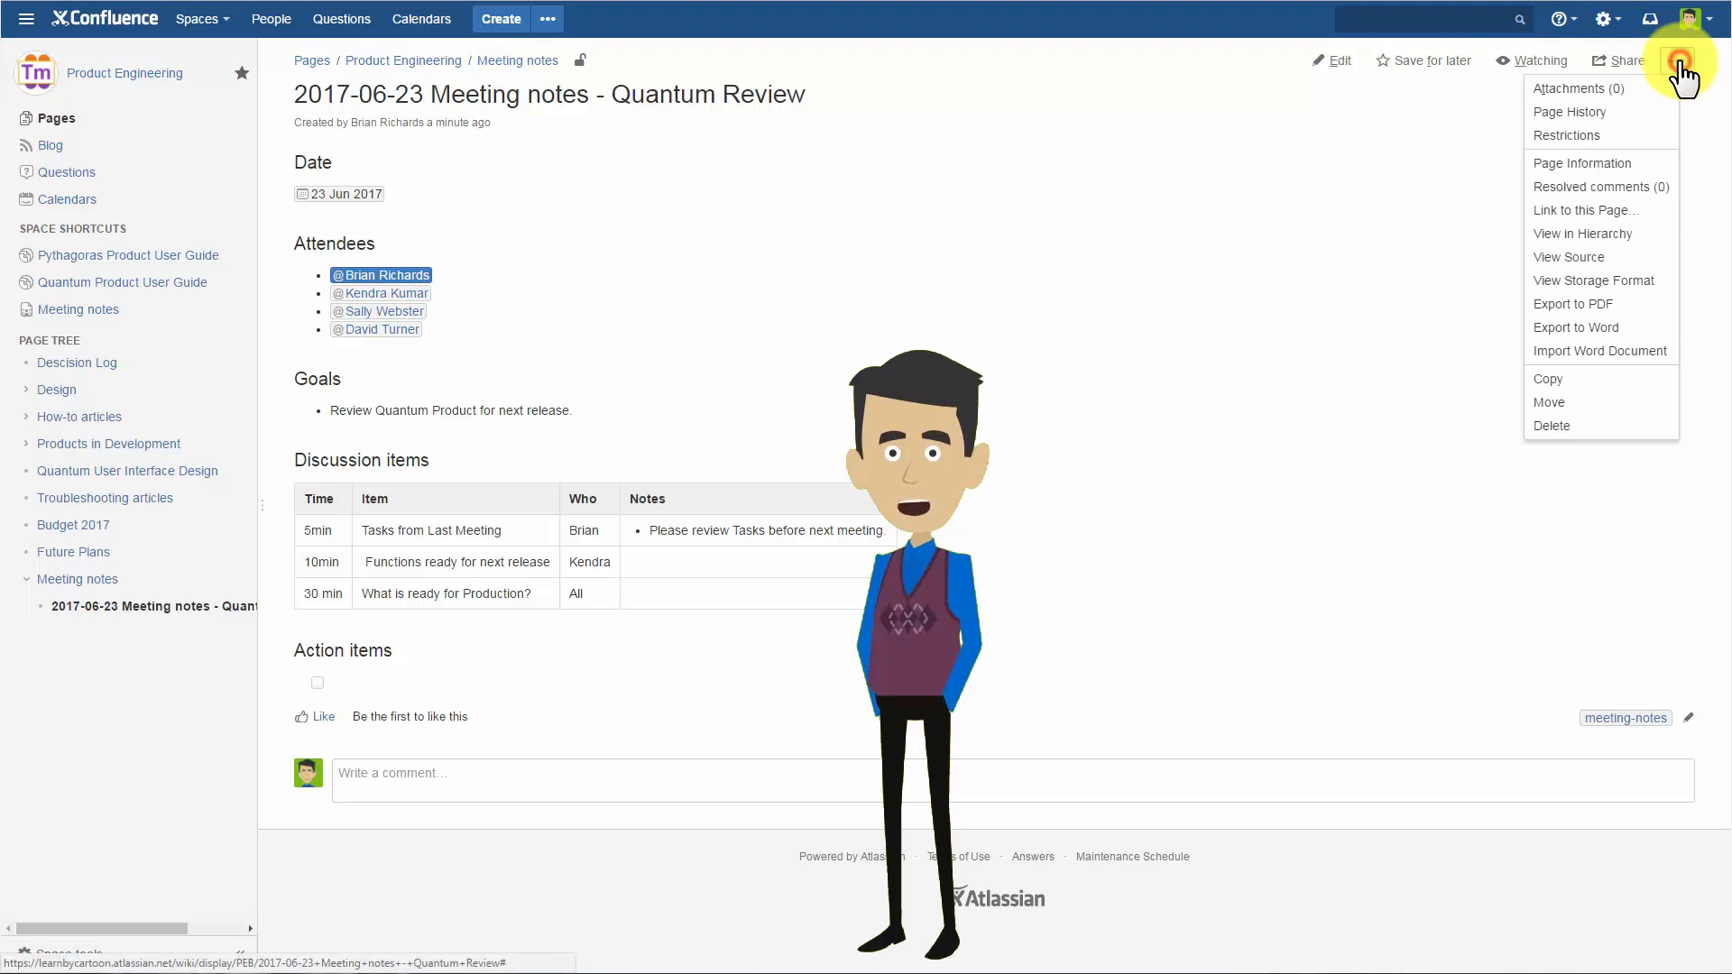
click(1648, 177)
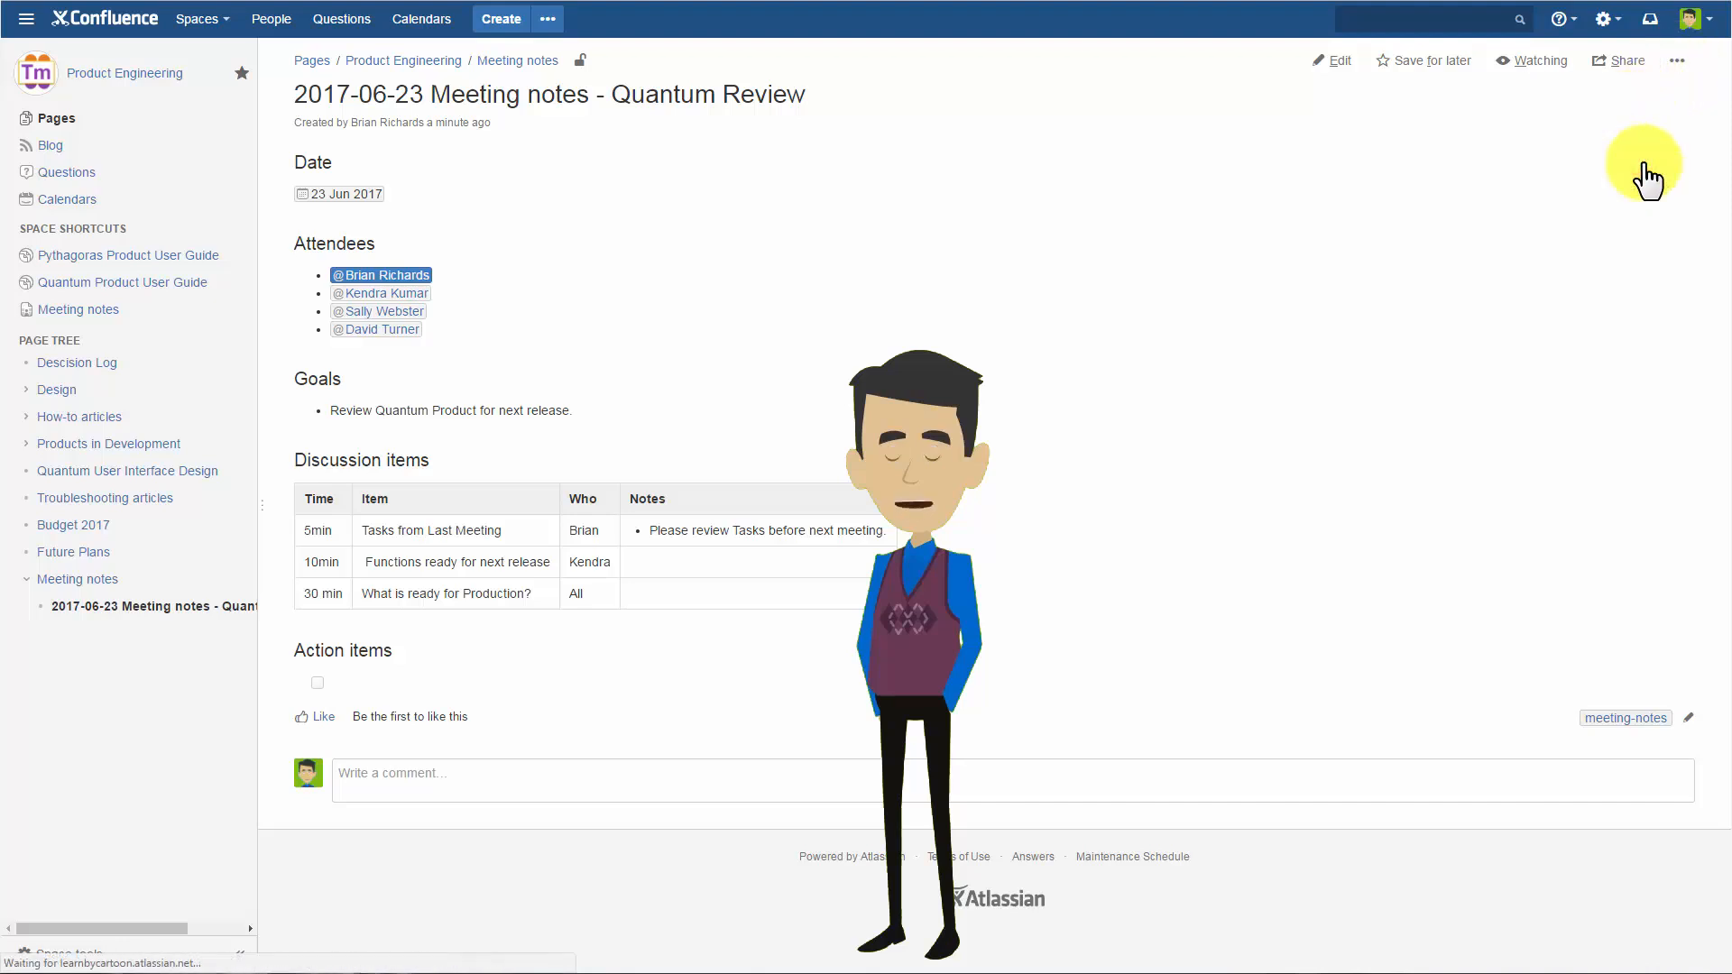
right_click(727, 240)
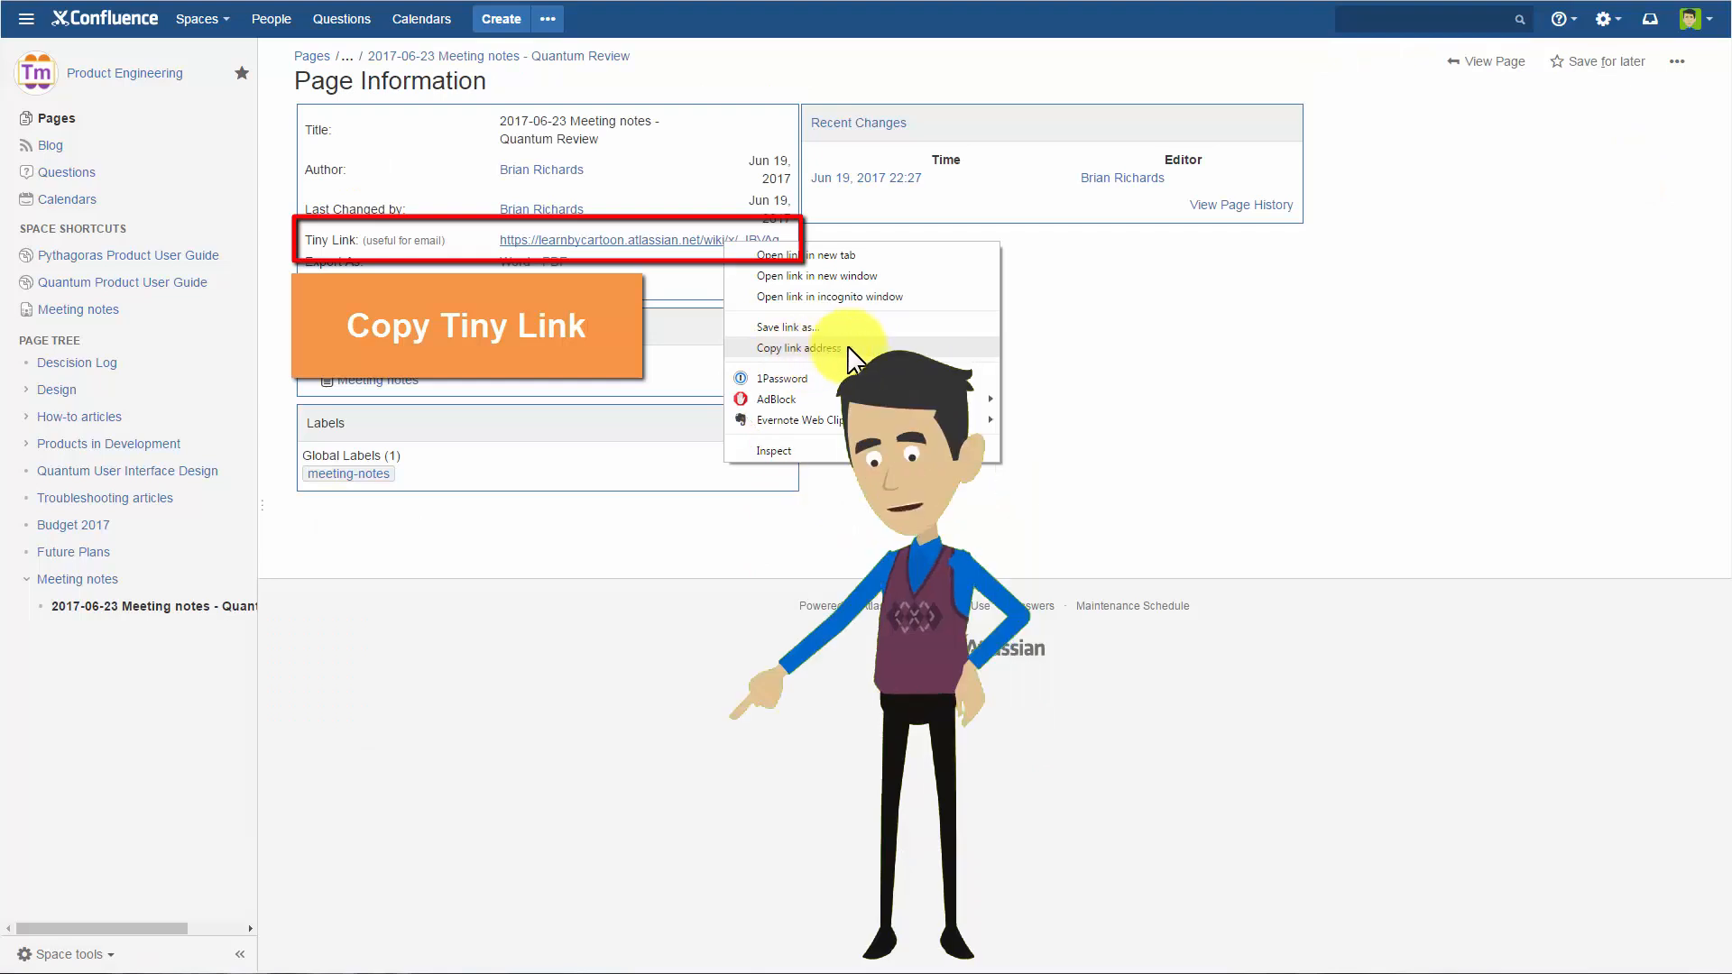
click(803, 349)
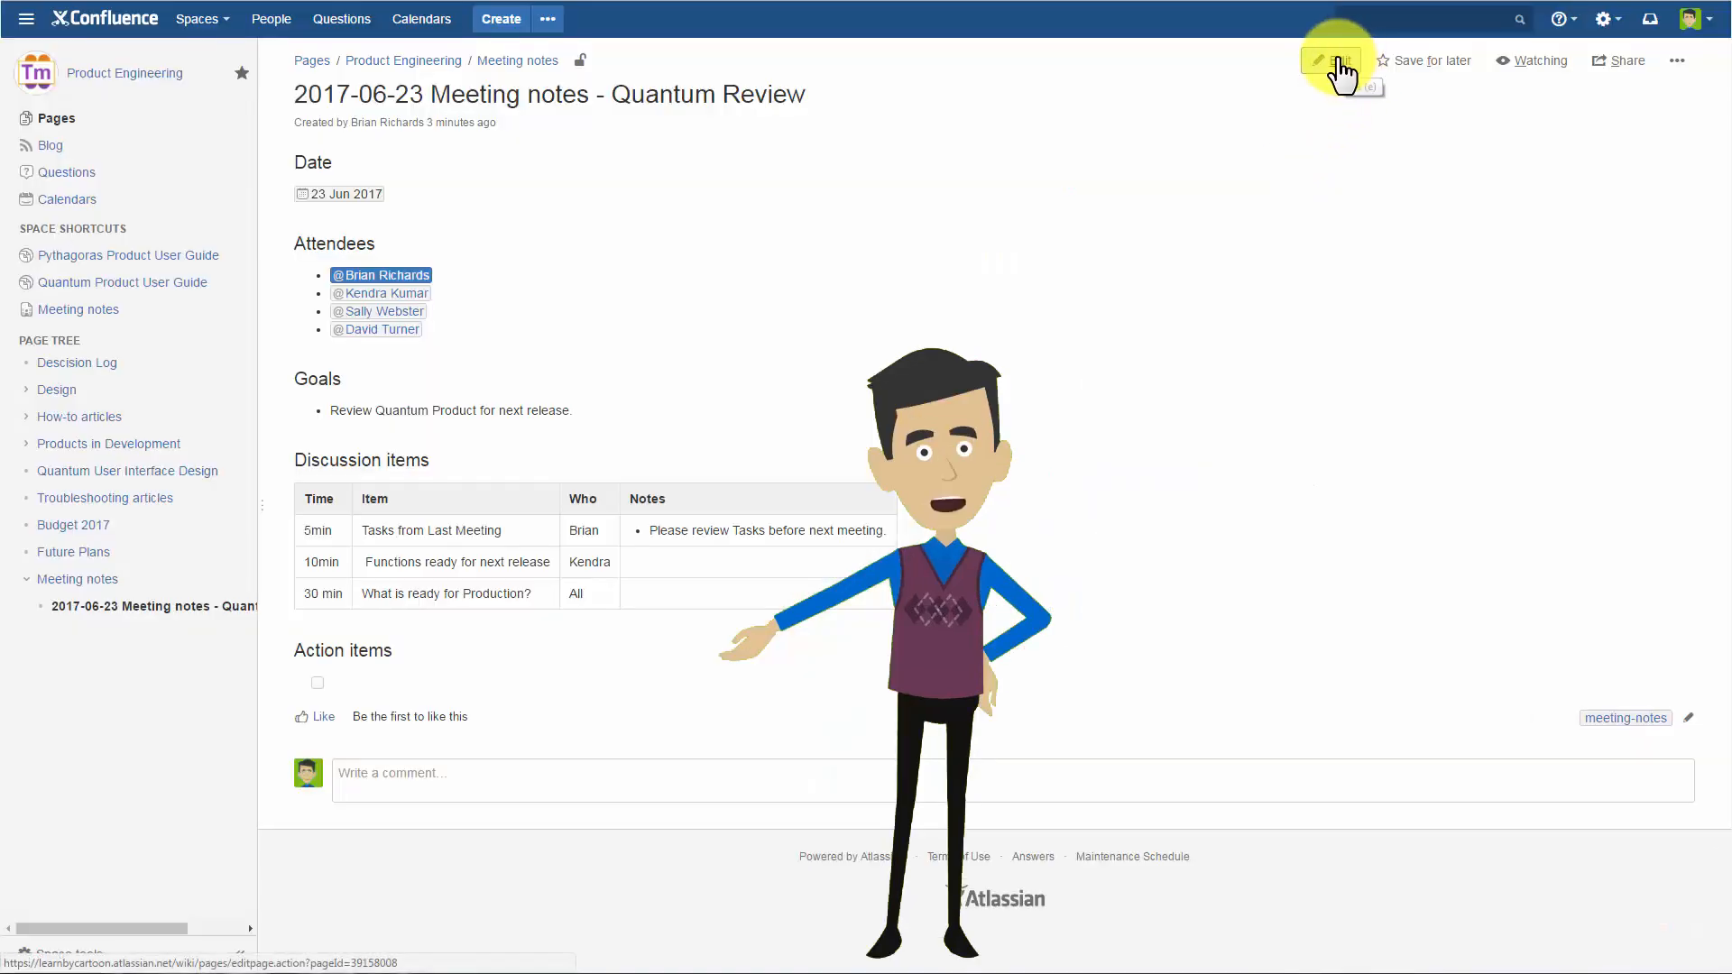
Edit the meeting page and fill in the action item "Update Test plan", assigned to the third listed attendee and due 30 Jun 2017.
click(1341, 63)
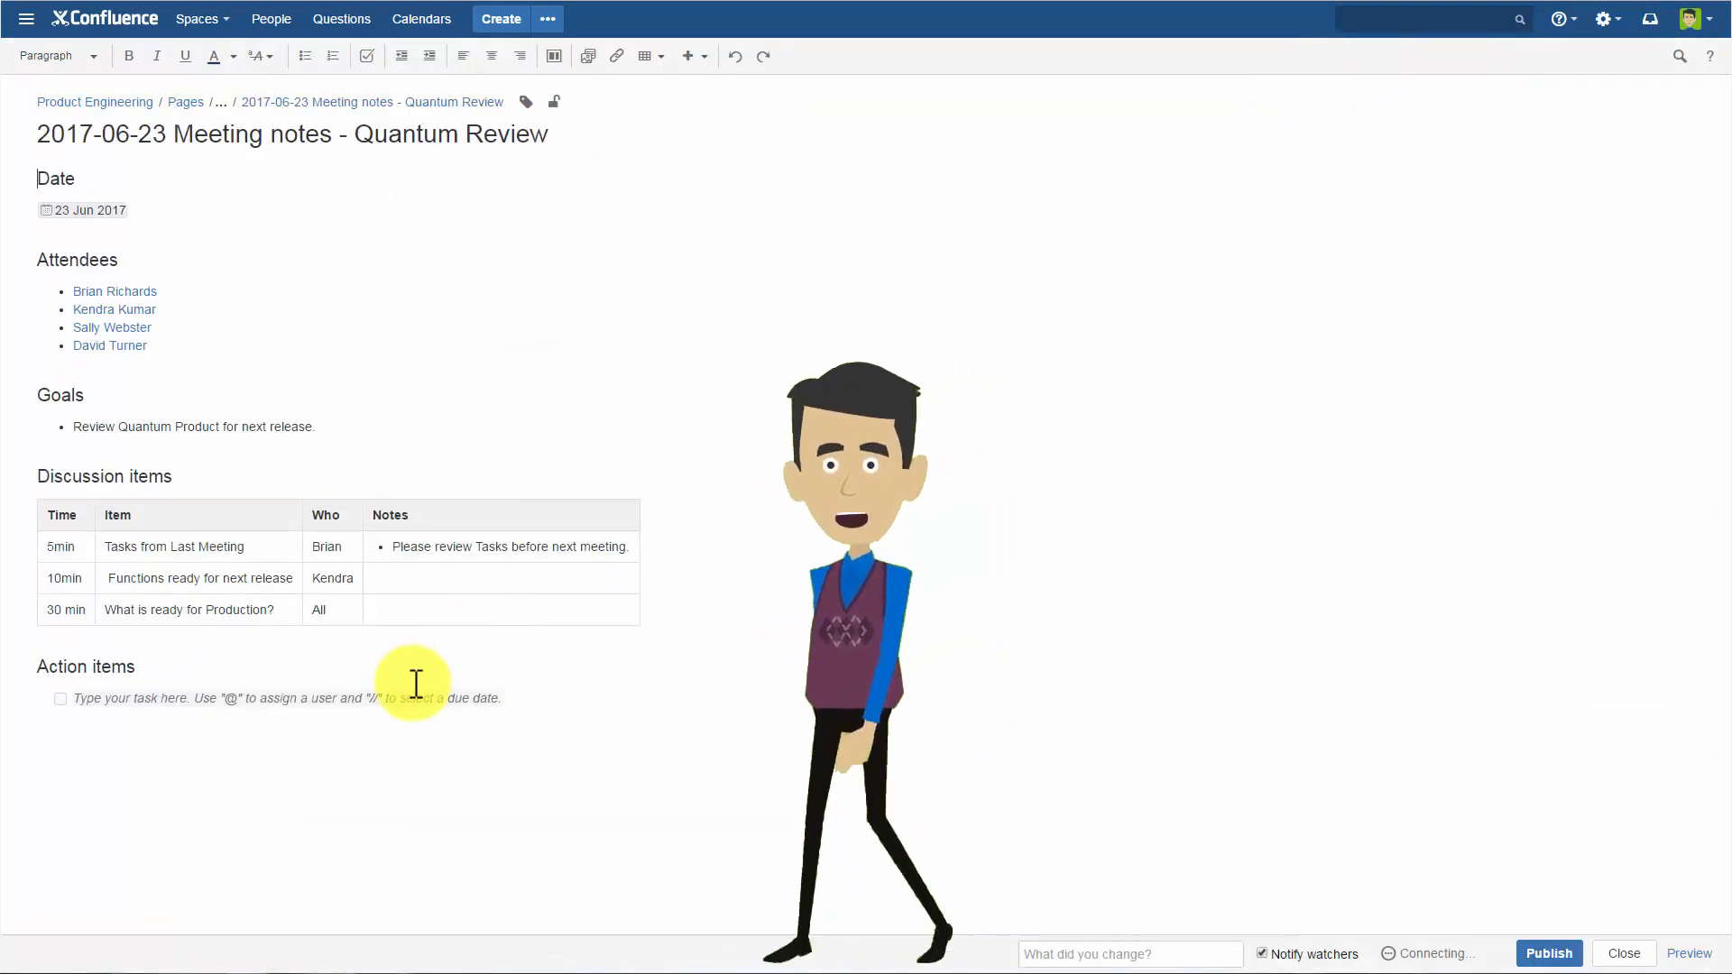
click(404, 700)
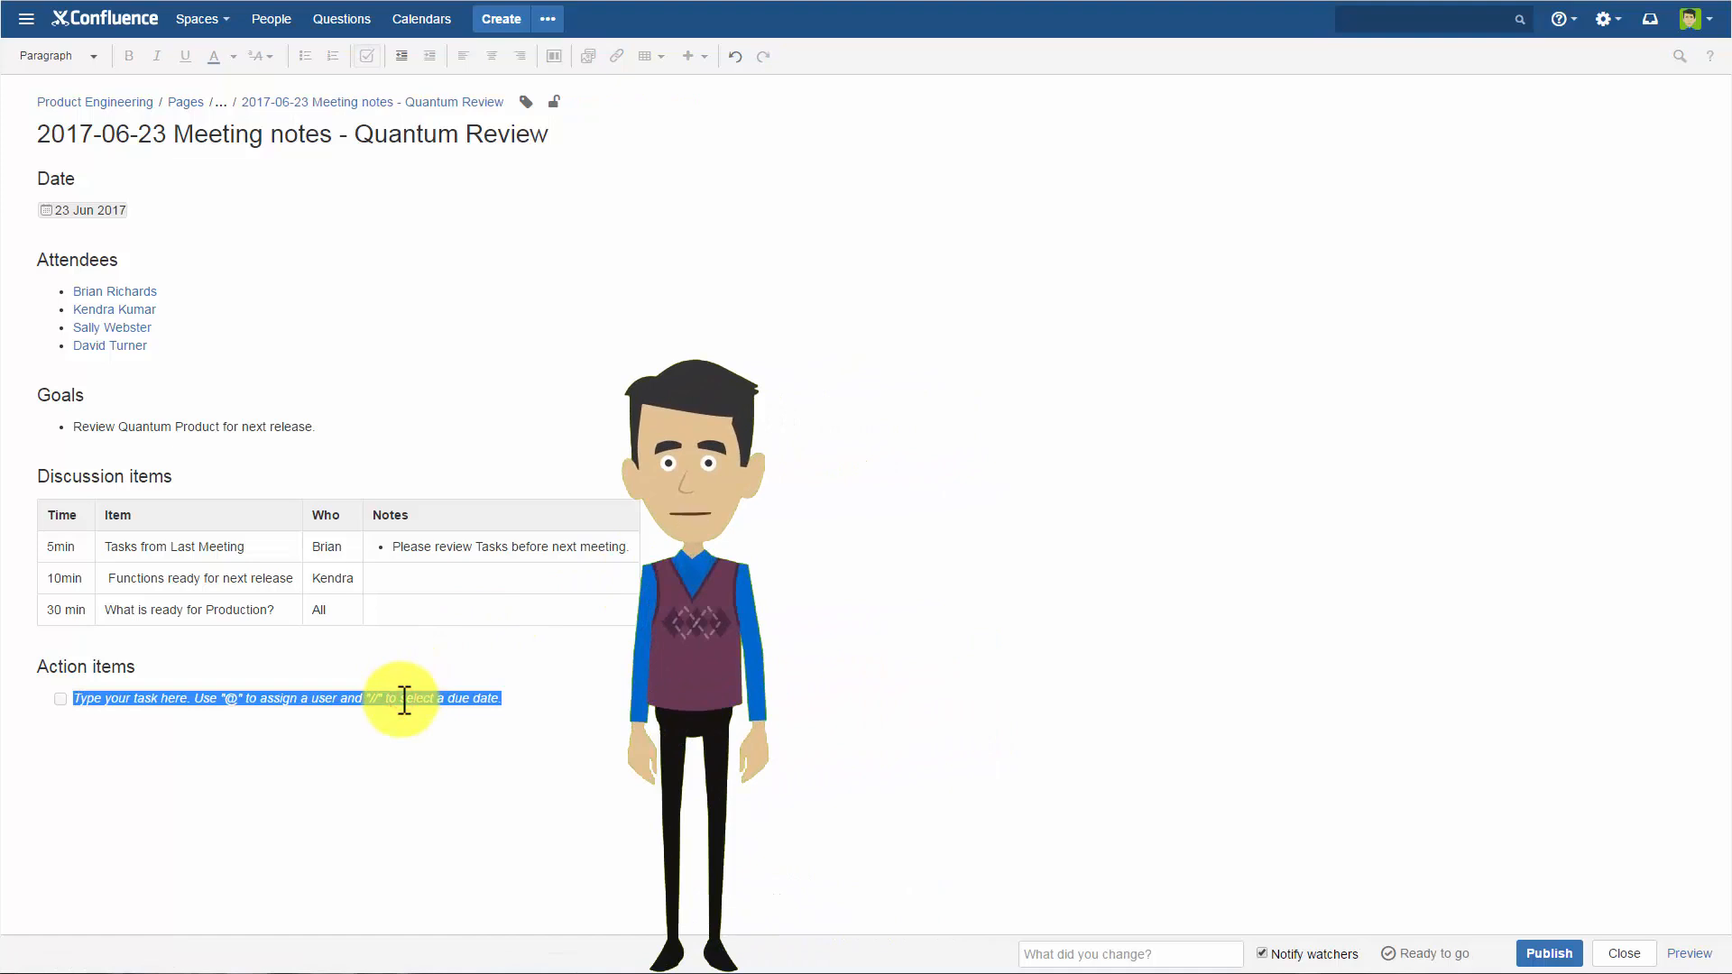
text(@sally)
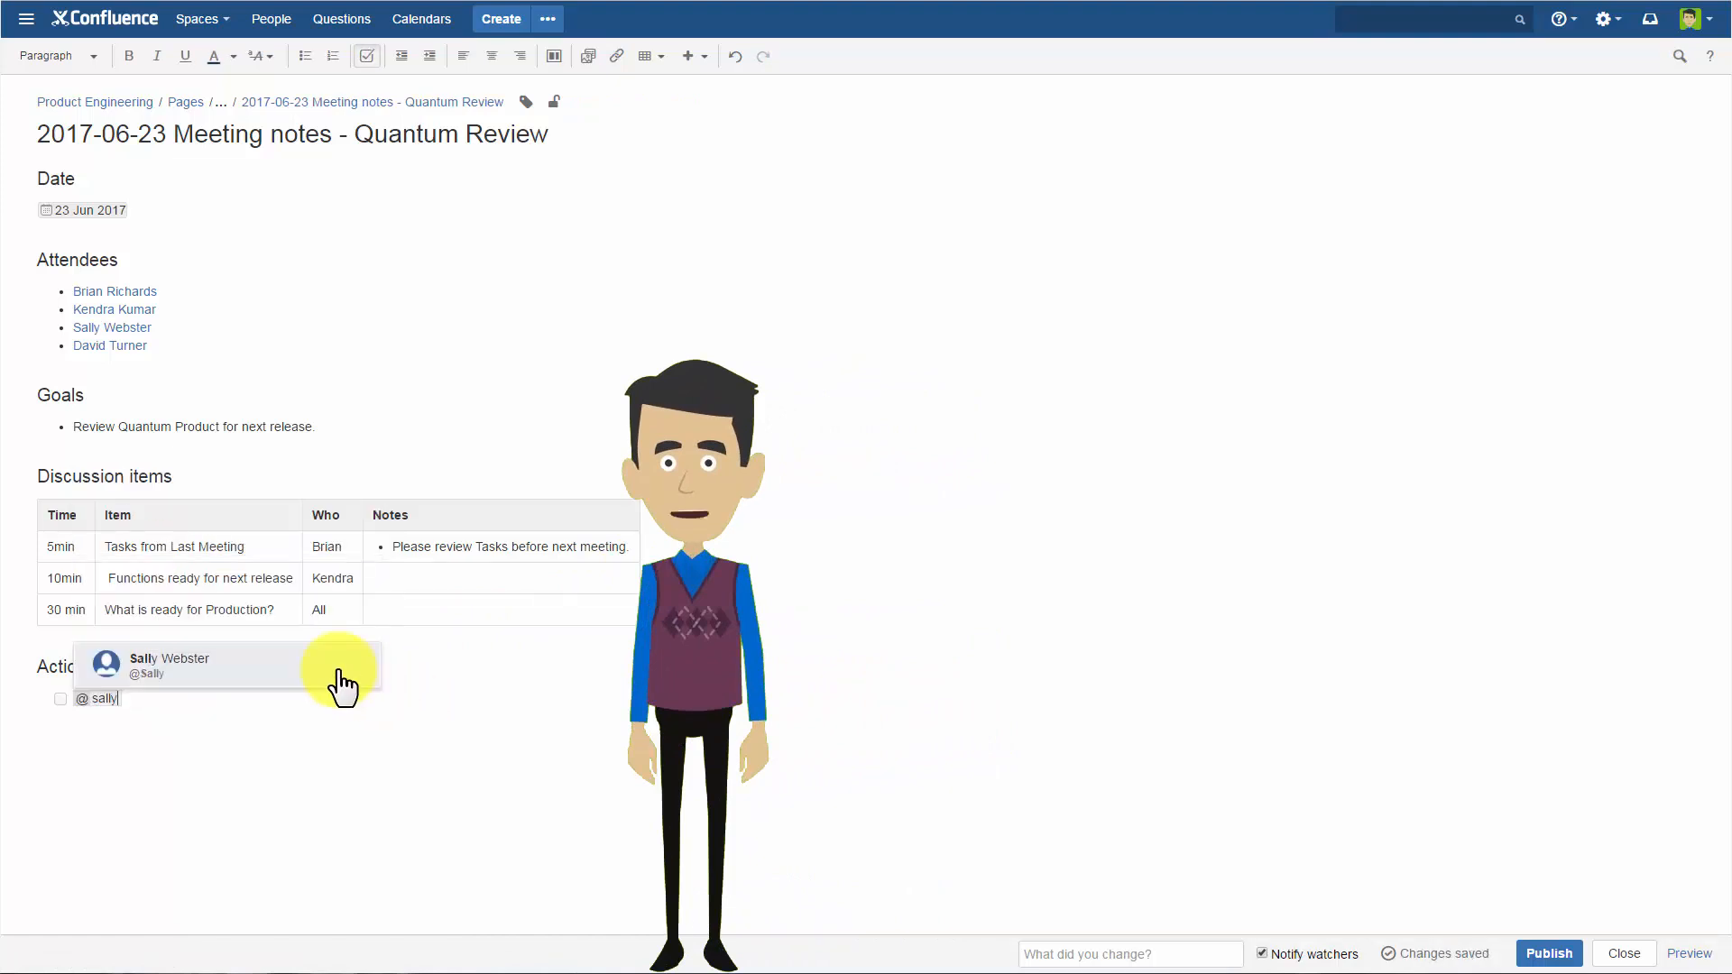
click(339, 672)
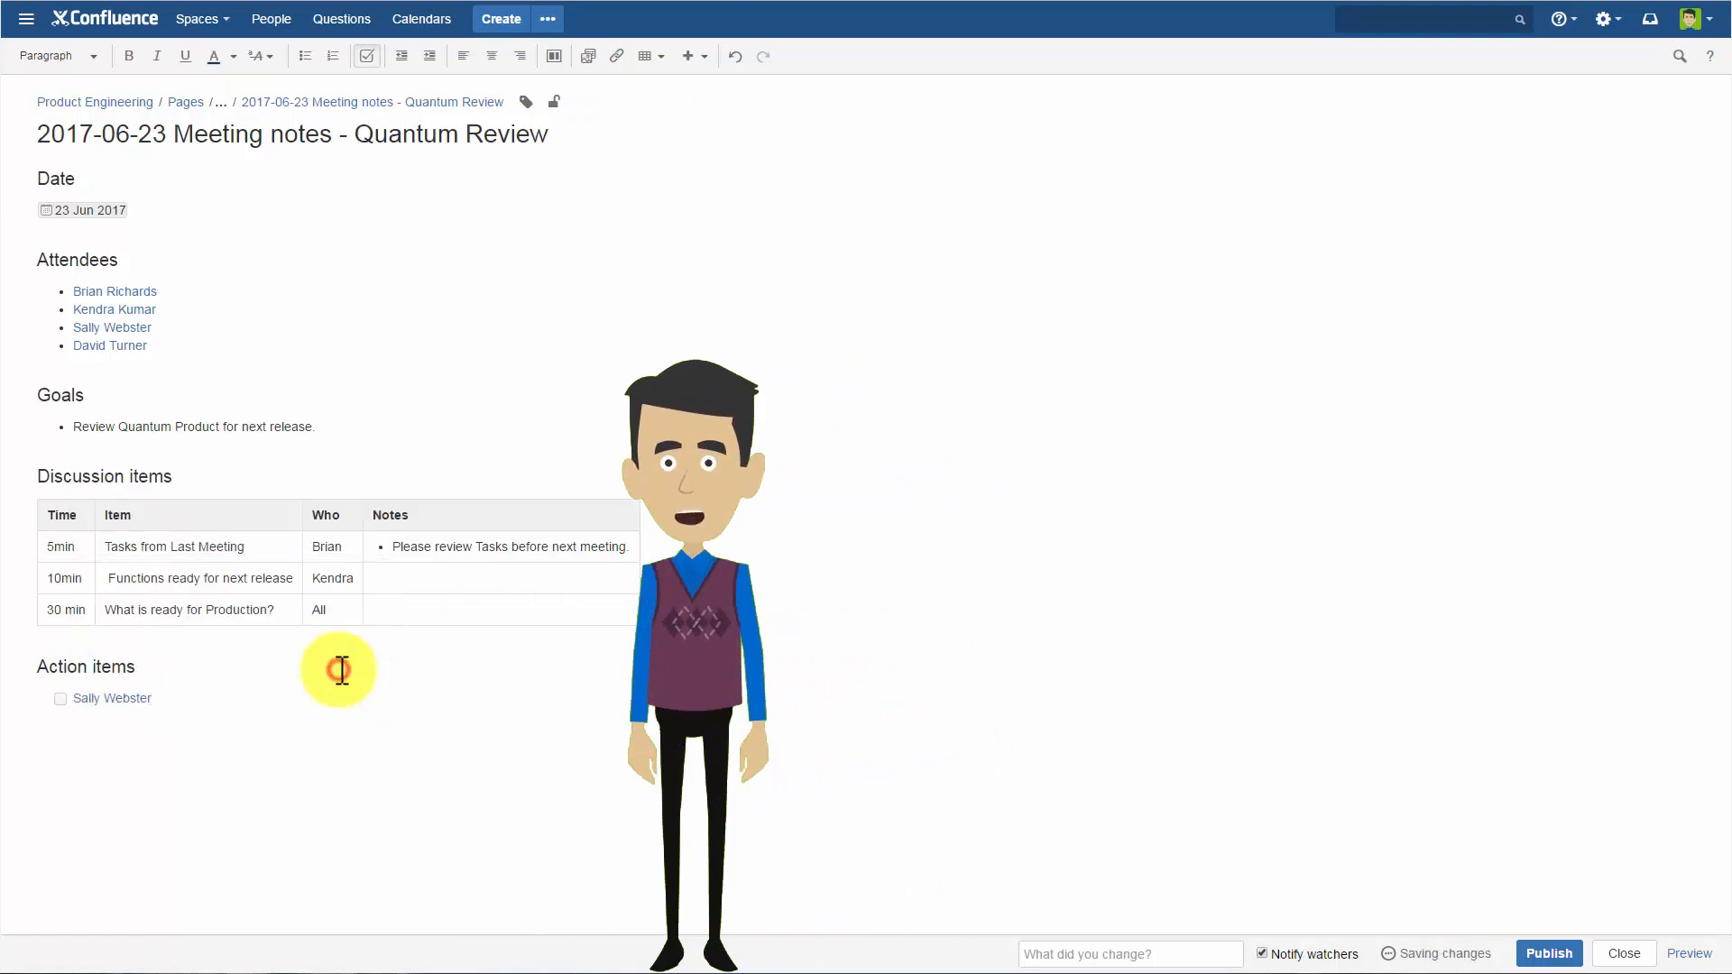
text(. Update)
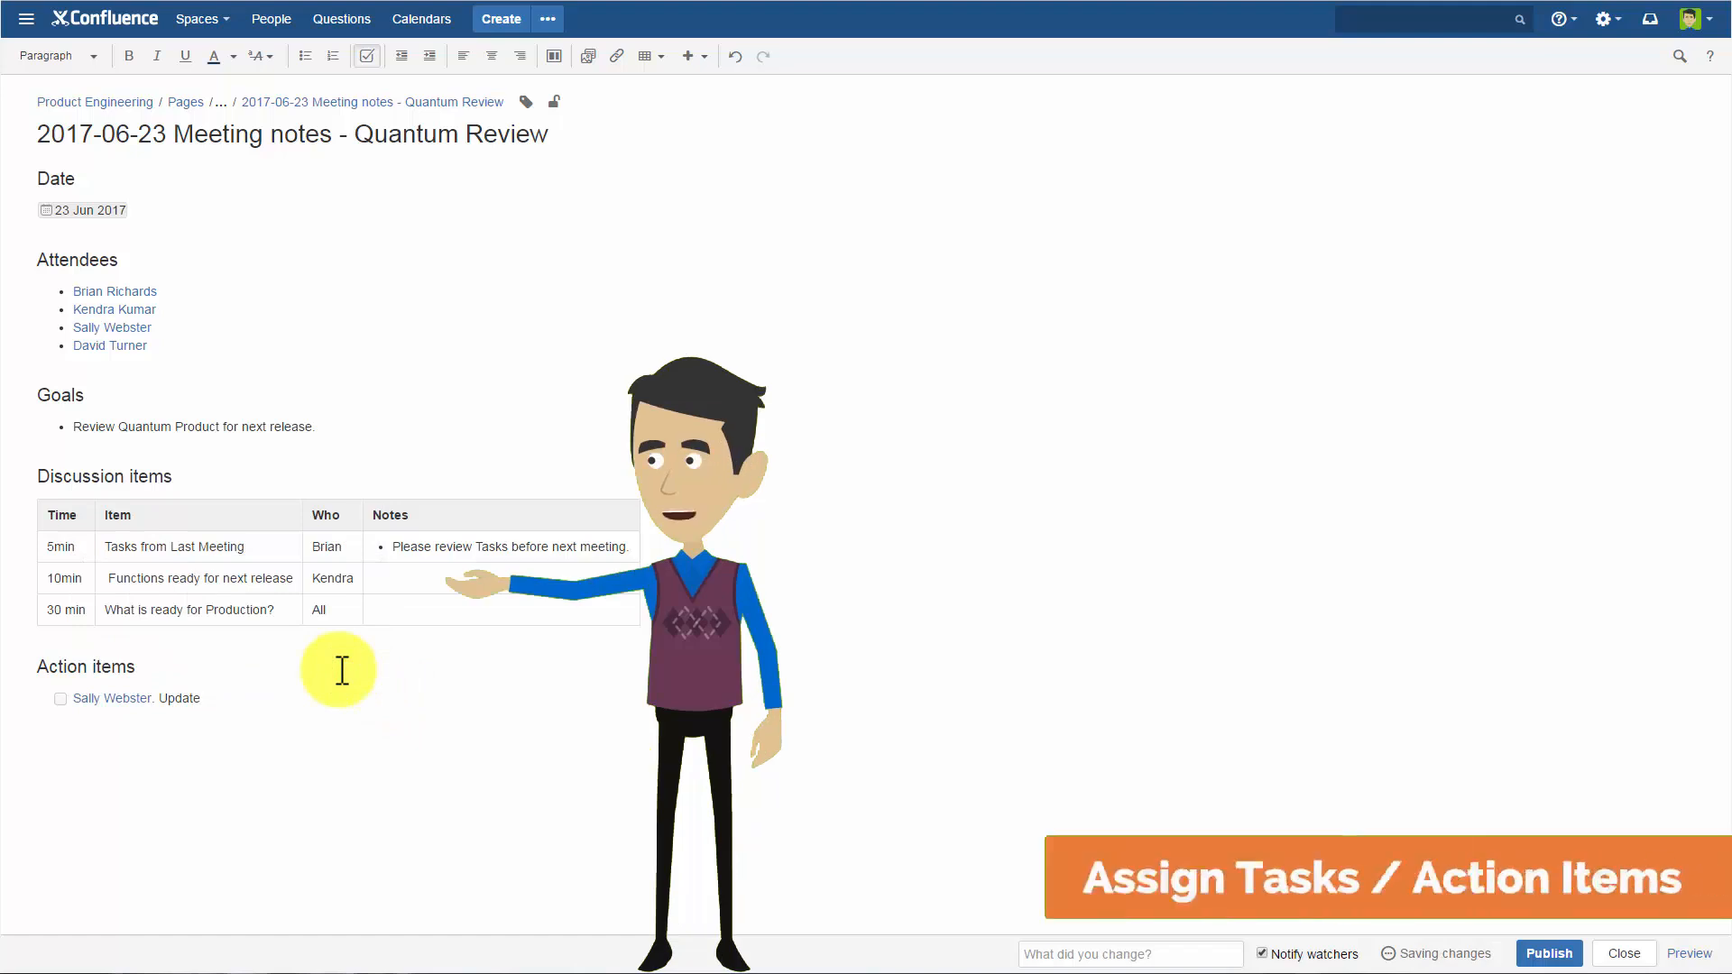
text( Test plan //)
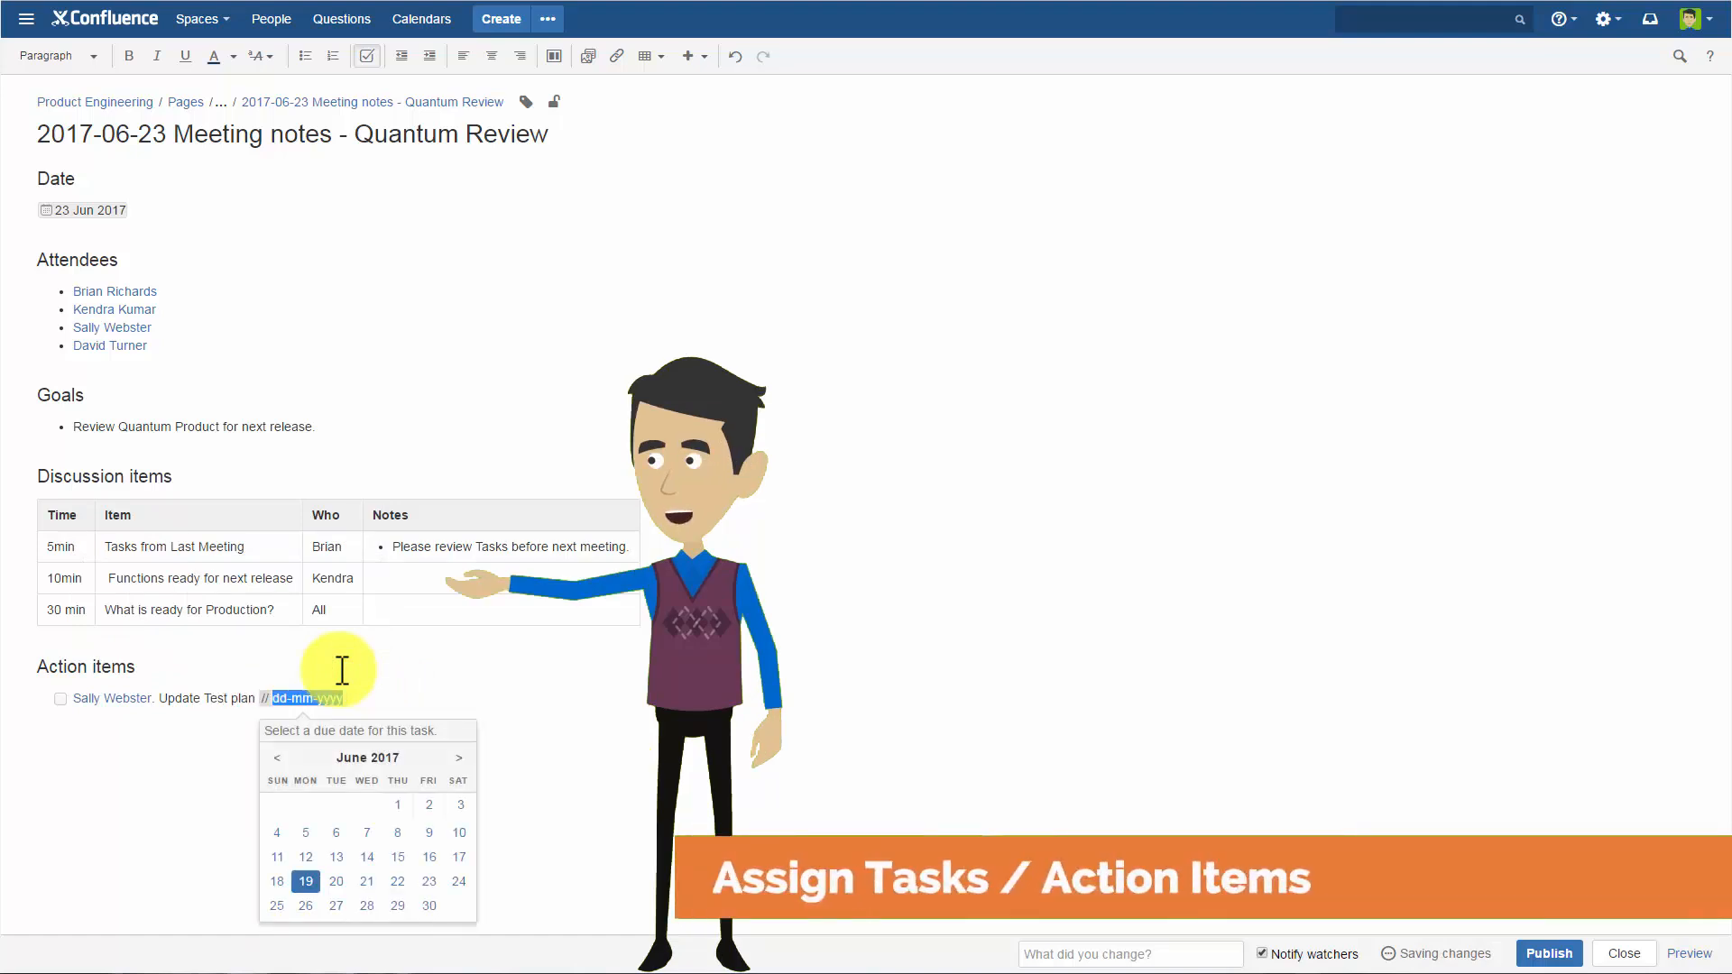
click(421, 905)
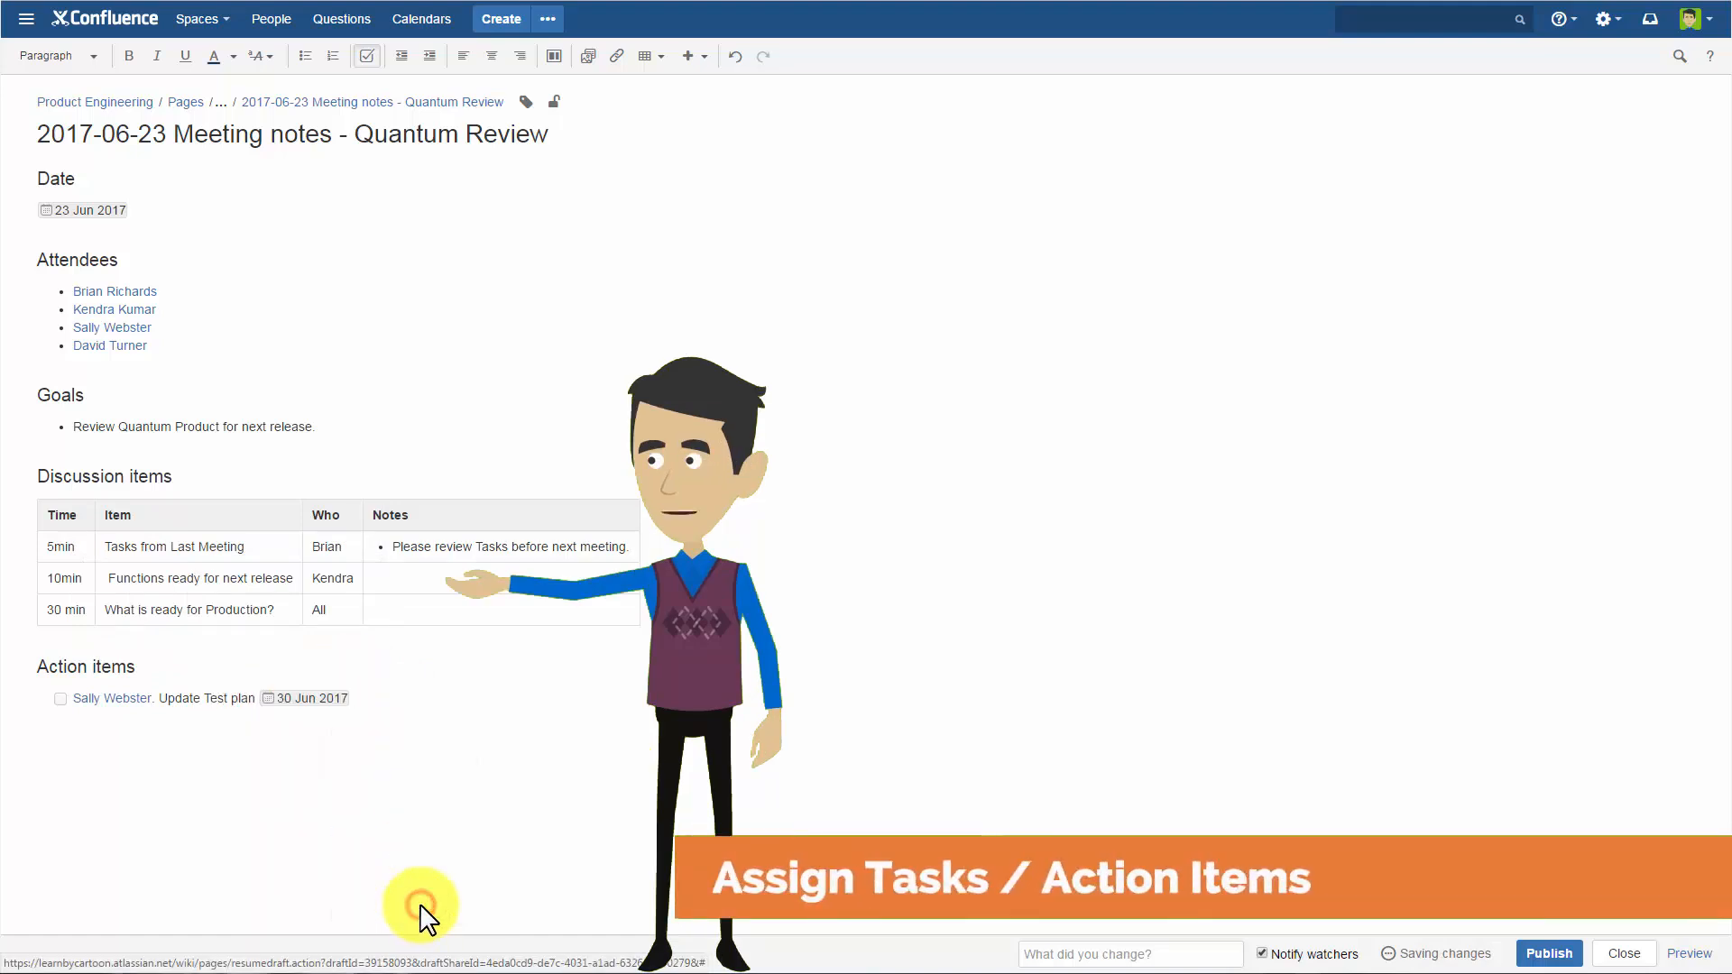
Add a second action item "Create test scripts for 9.3 release", assigned to the first listed attendee and due 30 Jun 2017.
key(Return)
text(@Bri)
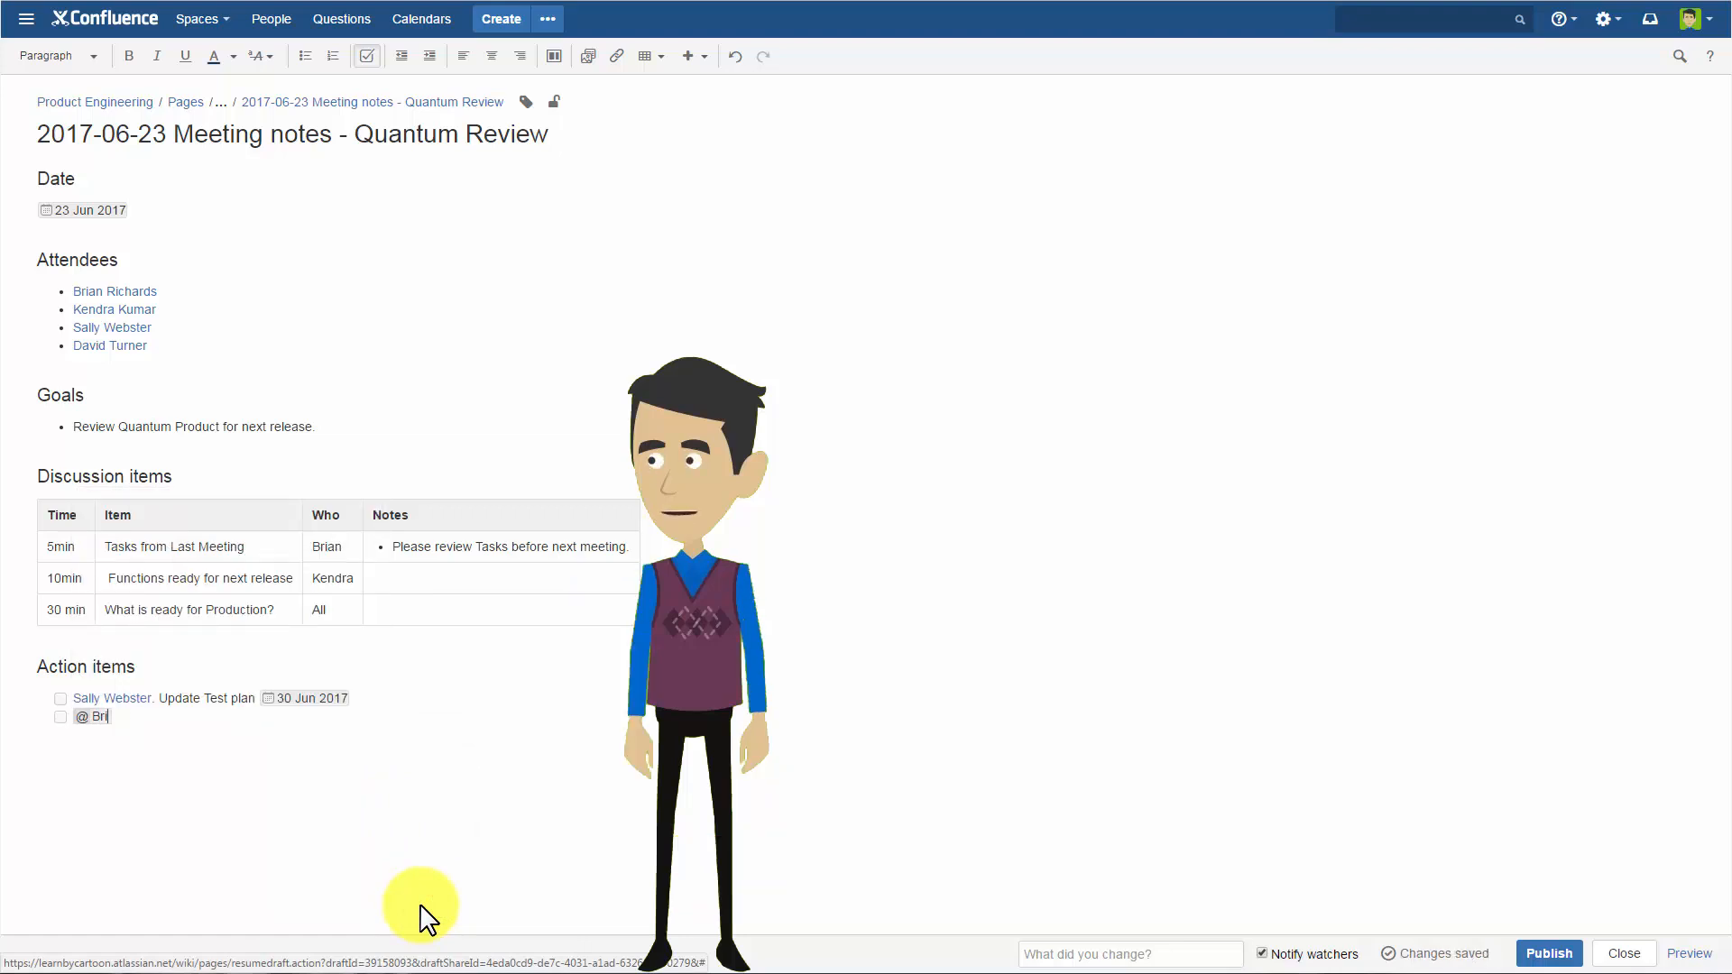
click(222, 688)
text(. )
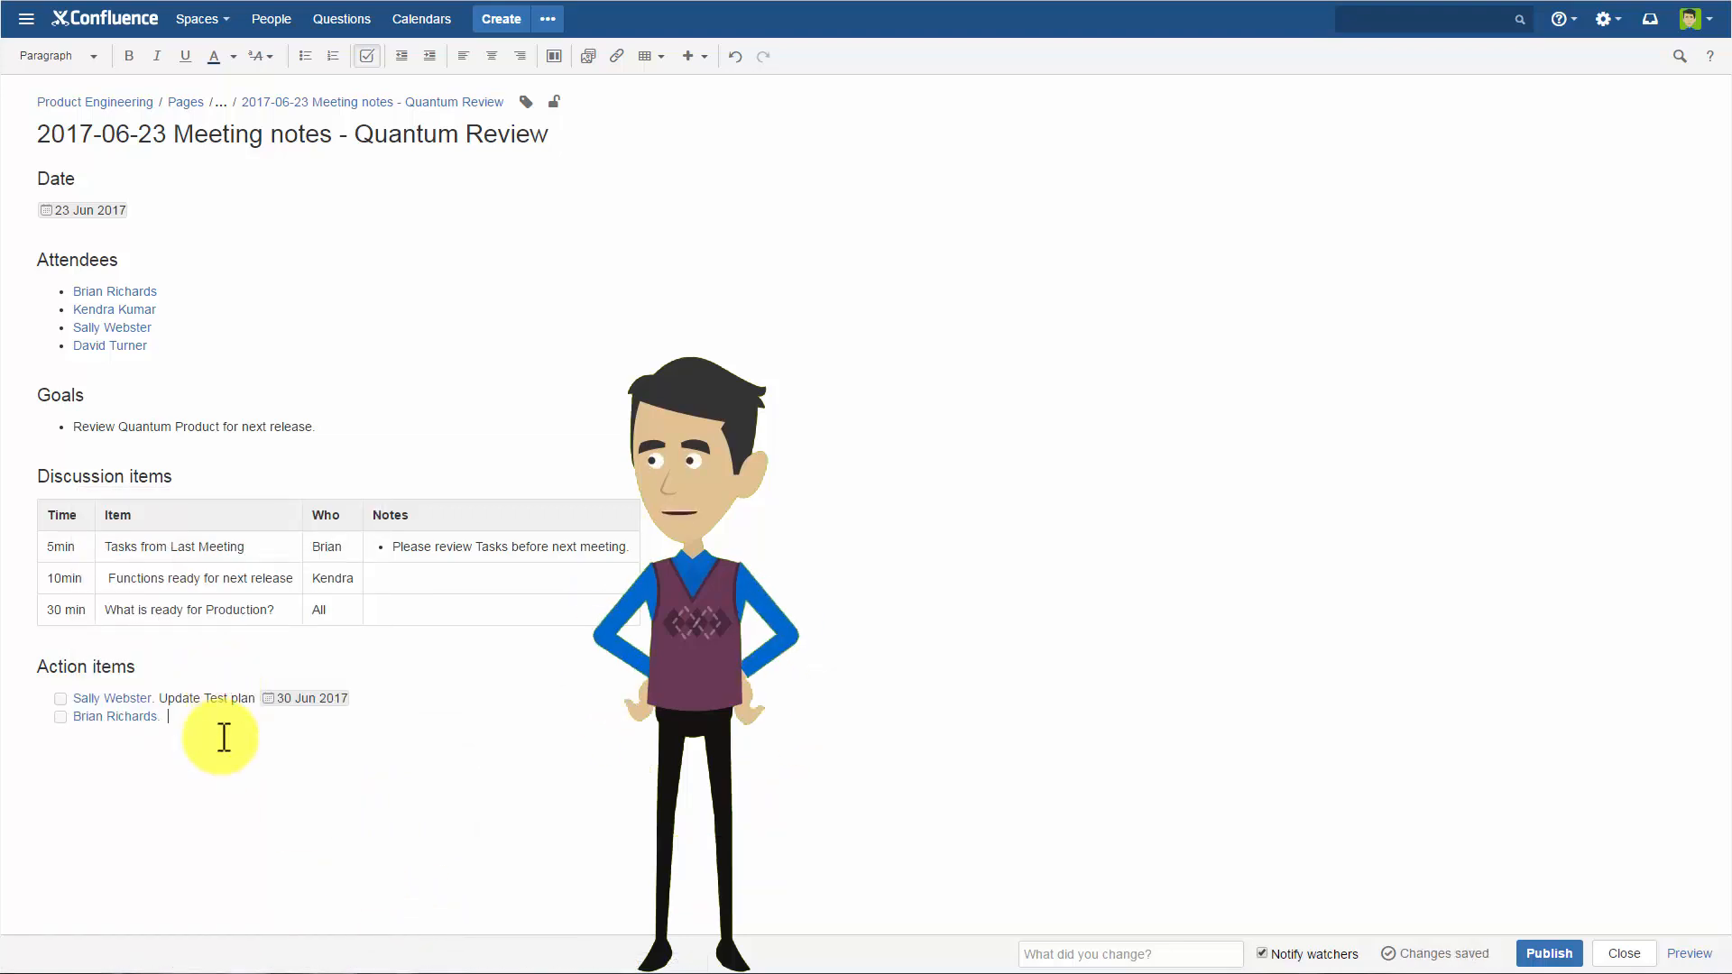
text(Create test scripts for 9.3 release //)
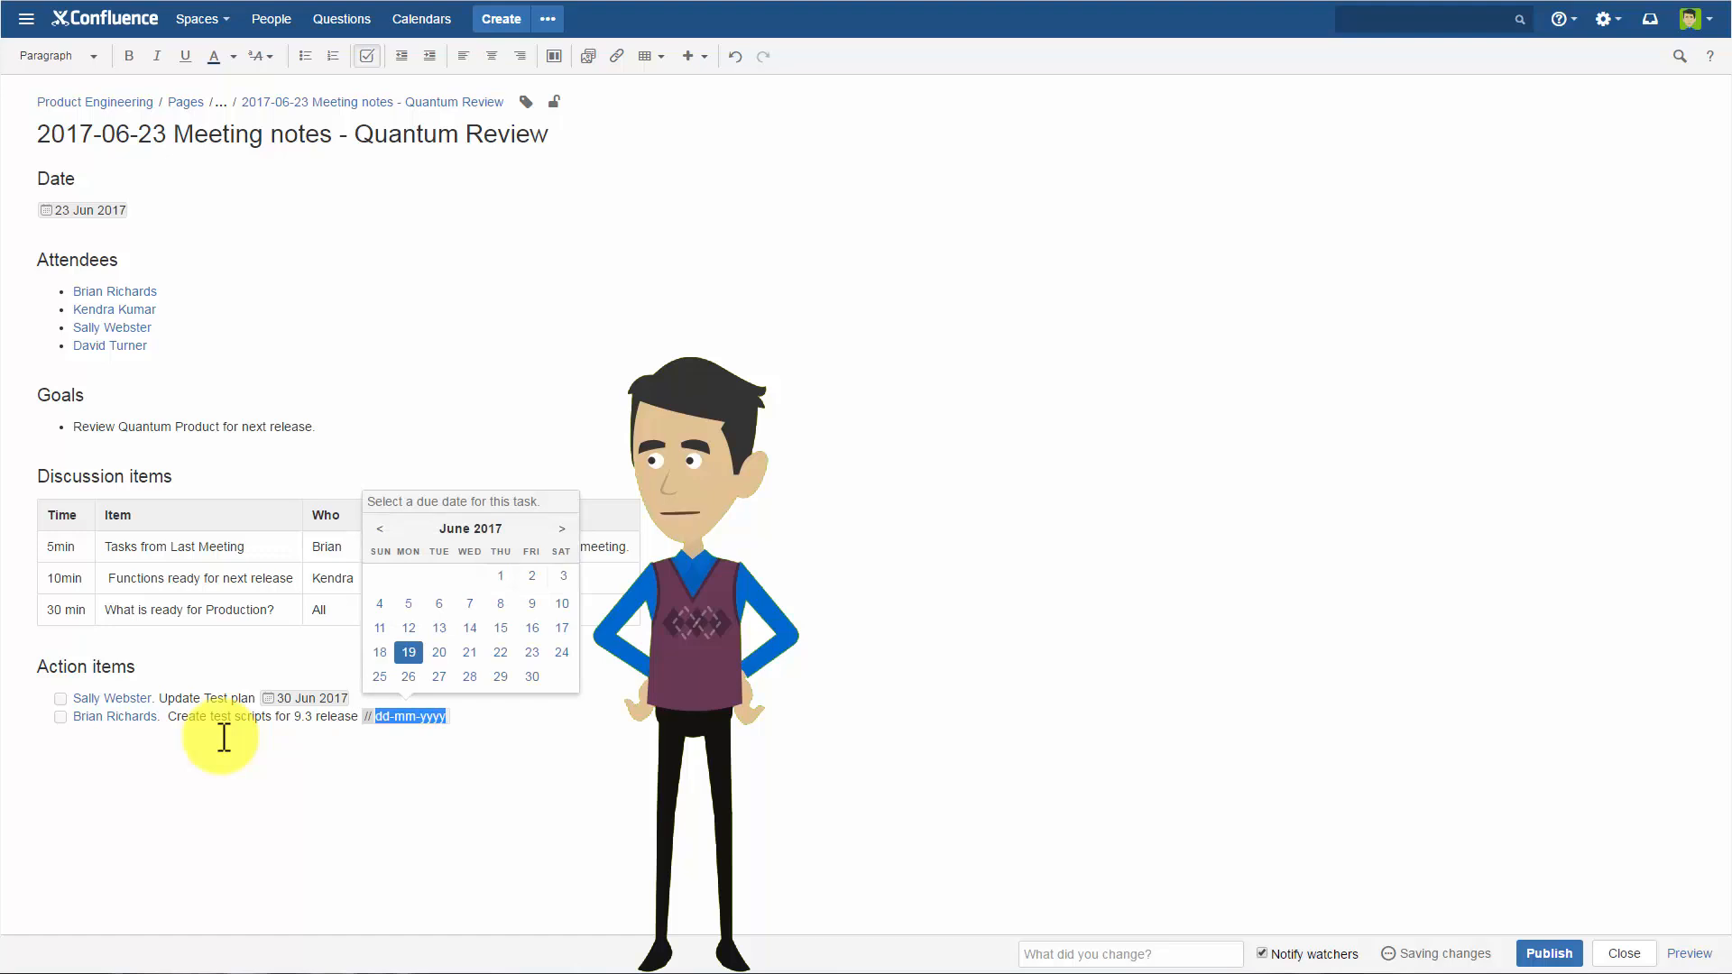
click(534, 676)
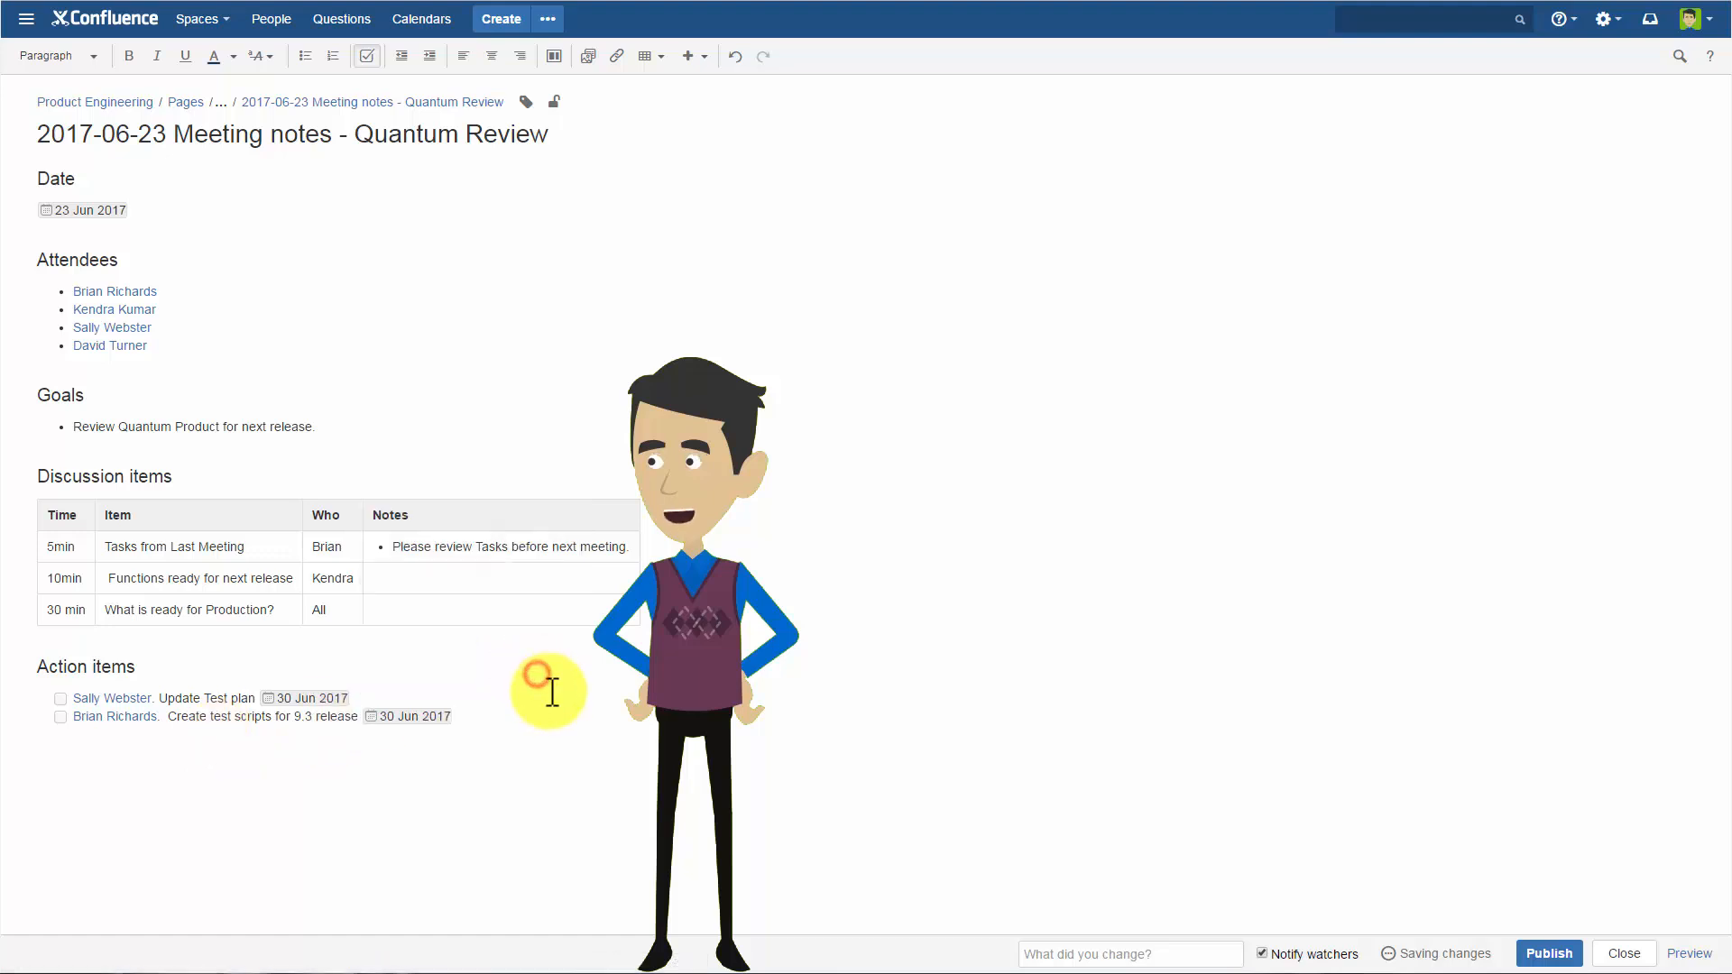
Add a third action item "User Guide Updates.", assigned to the fourth listed attendee and due 27 Jun 2017.
key(Return)
text(@)
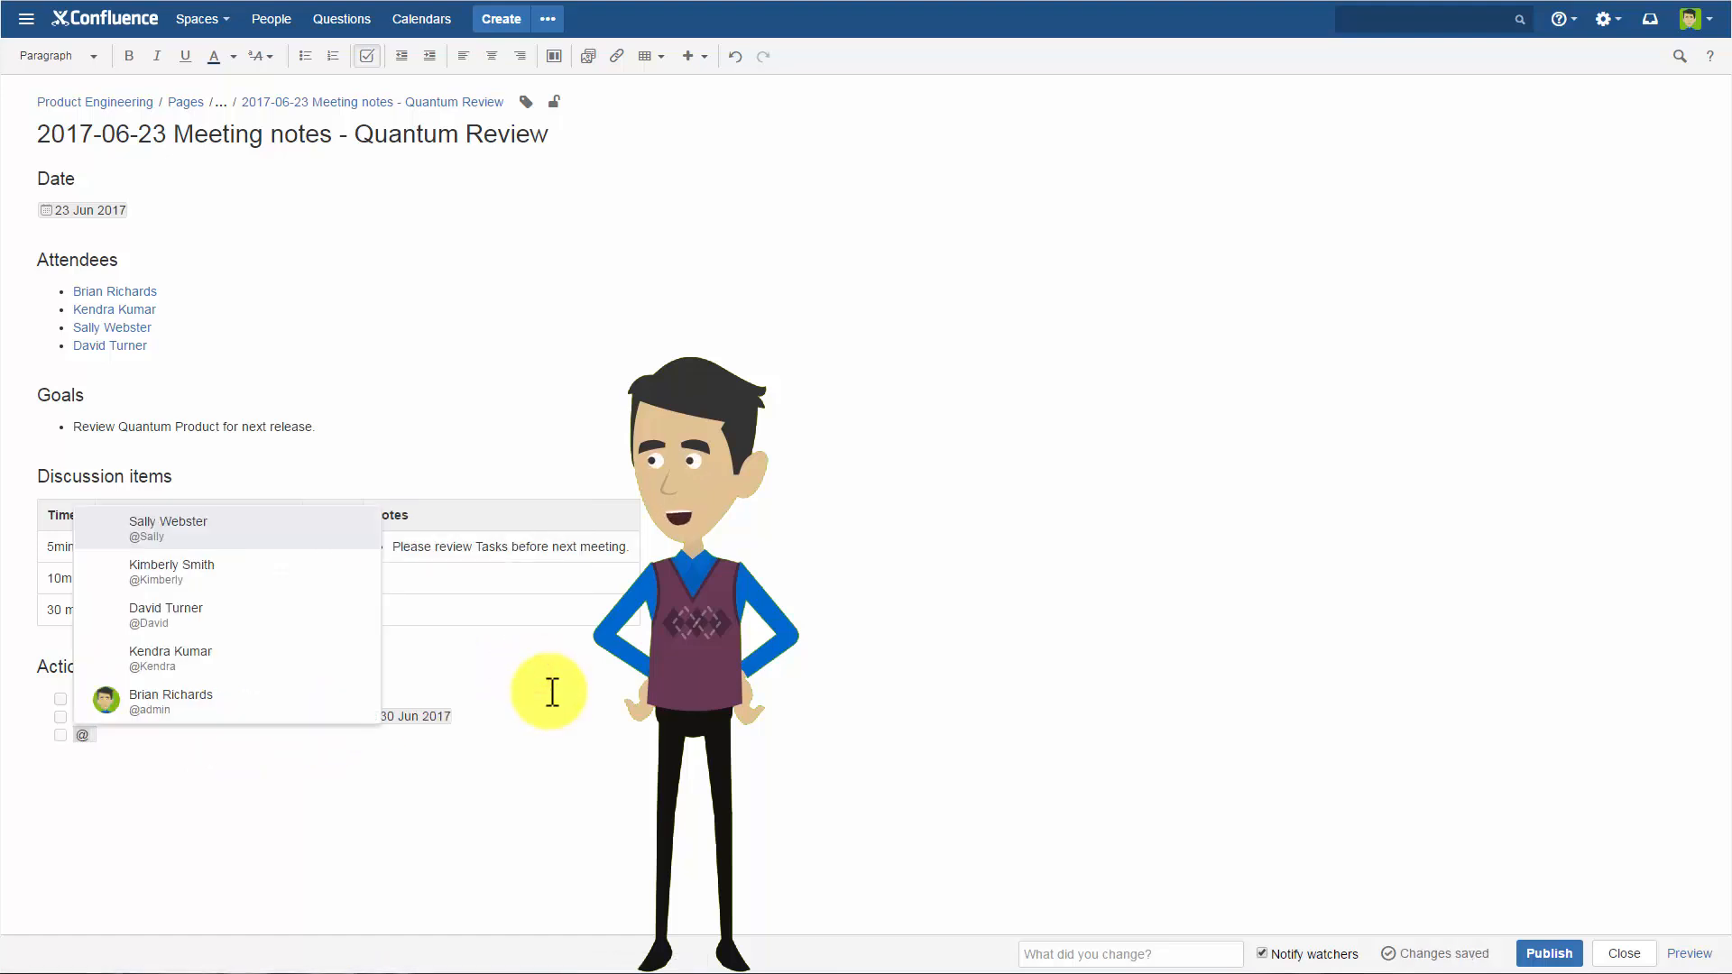
text(david)
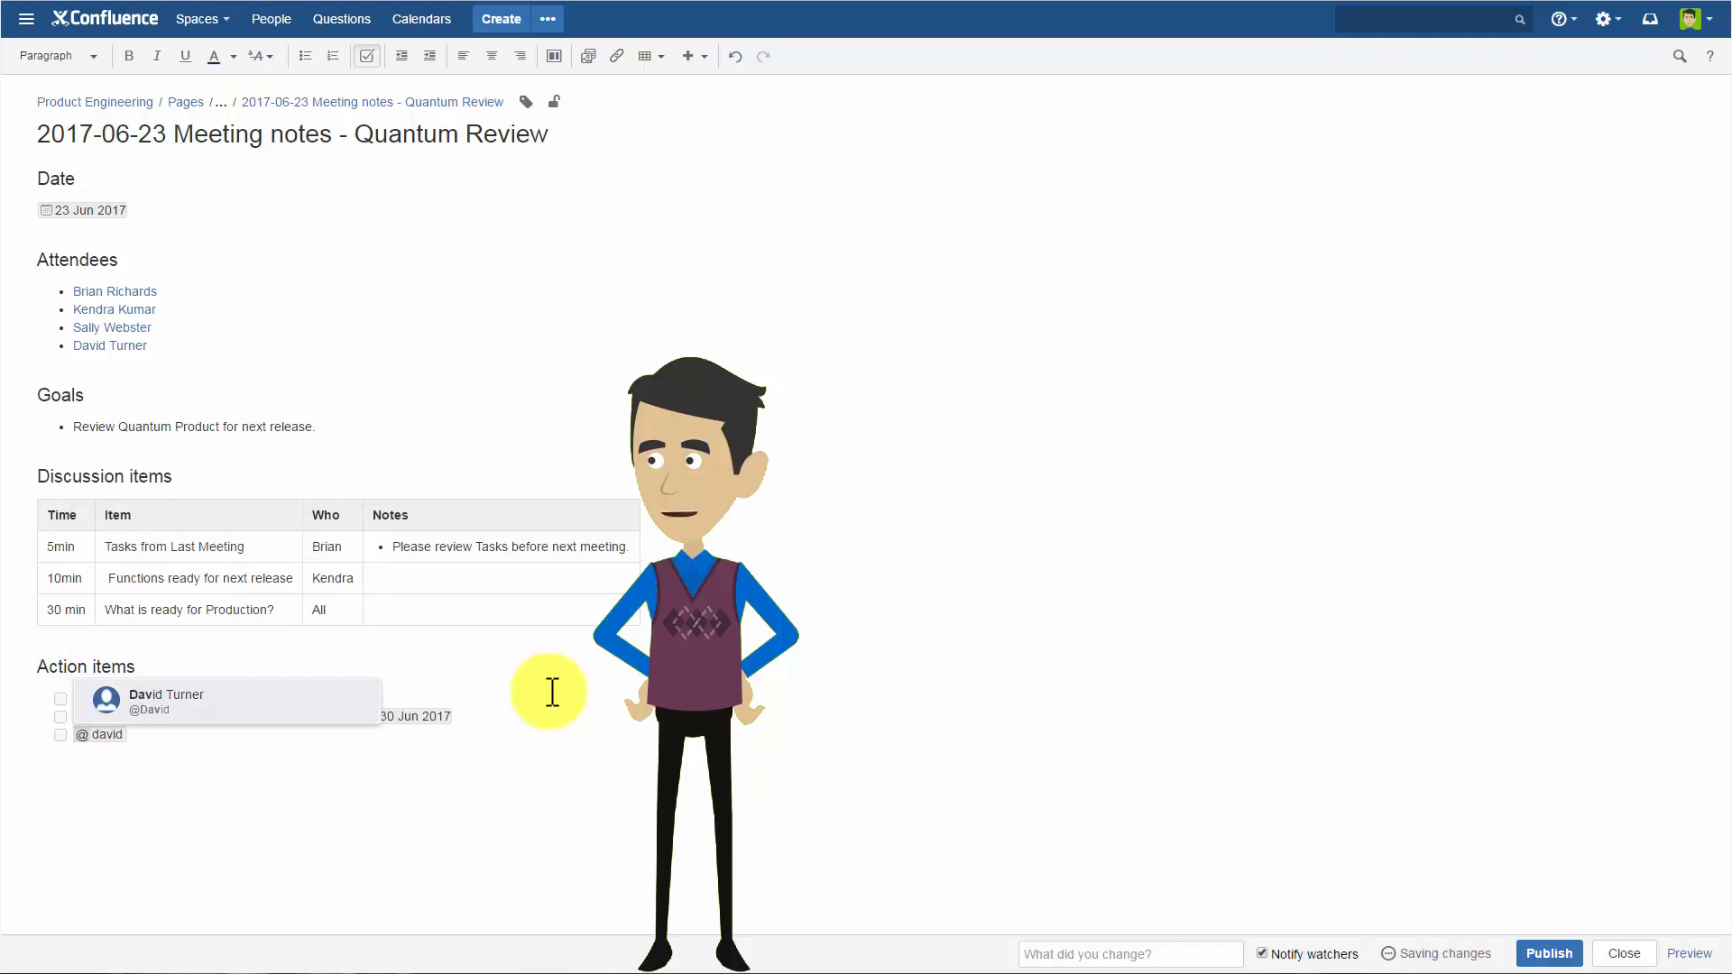
click(290, 709)
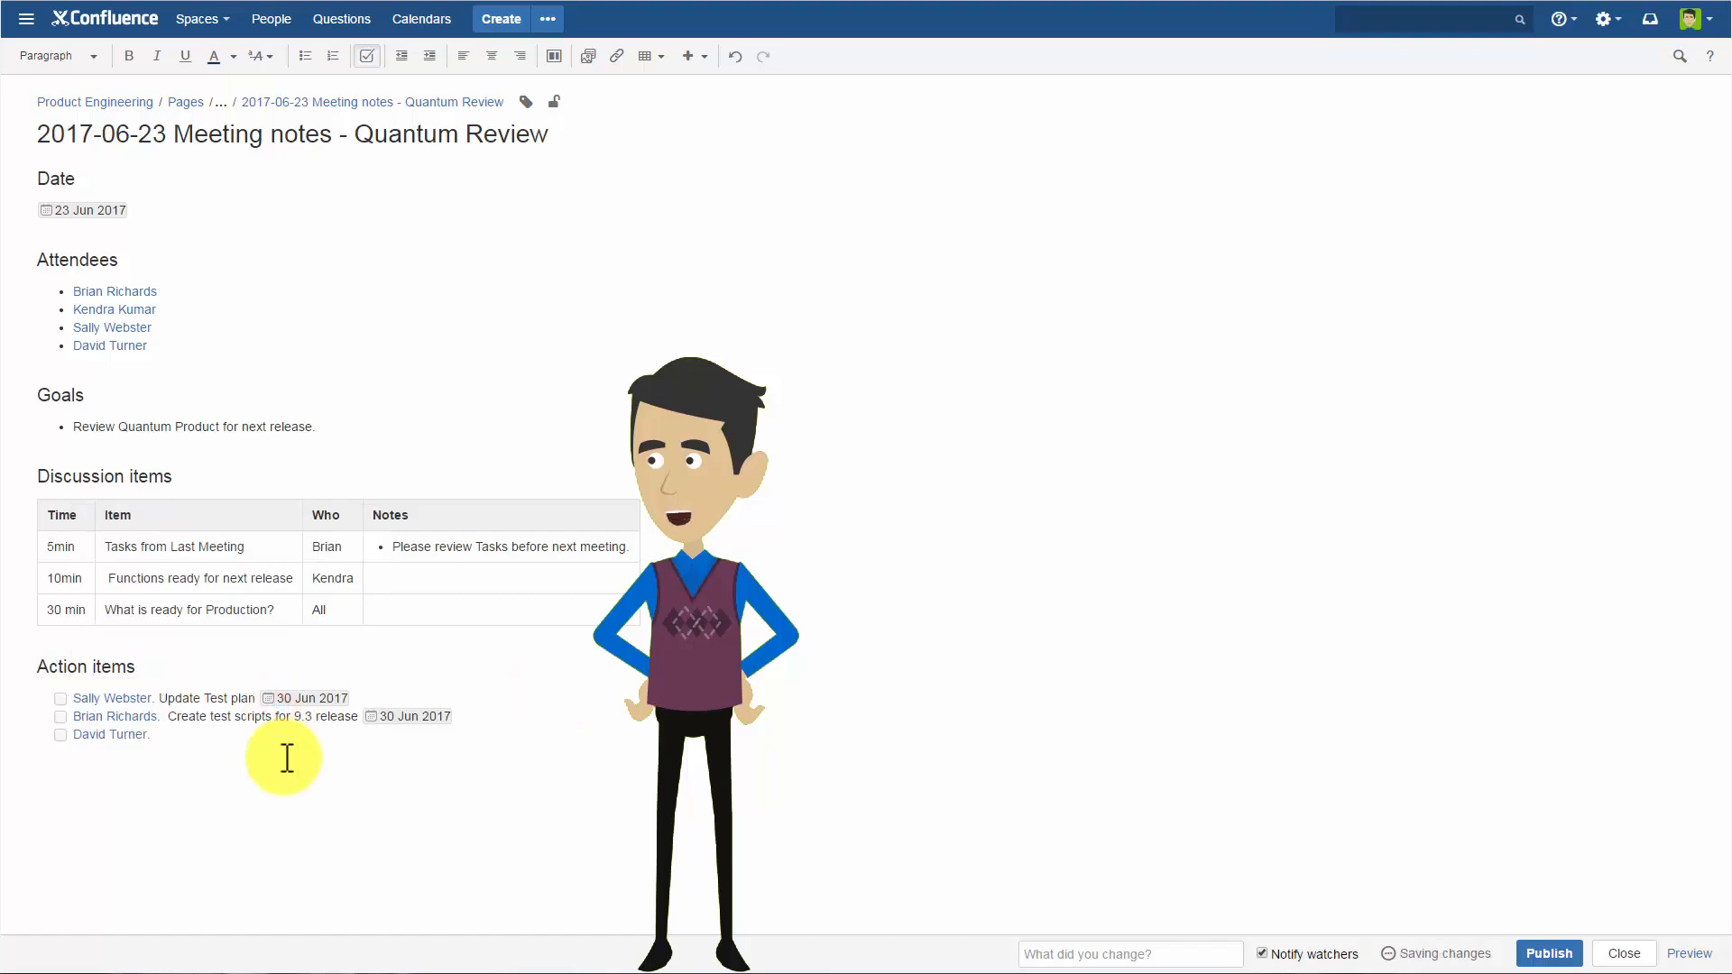
text(User Guide Updates. //)
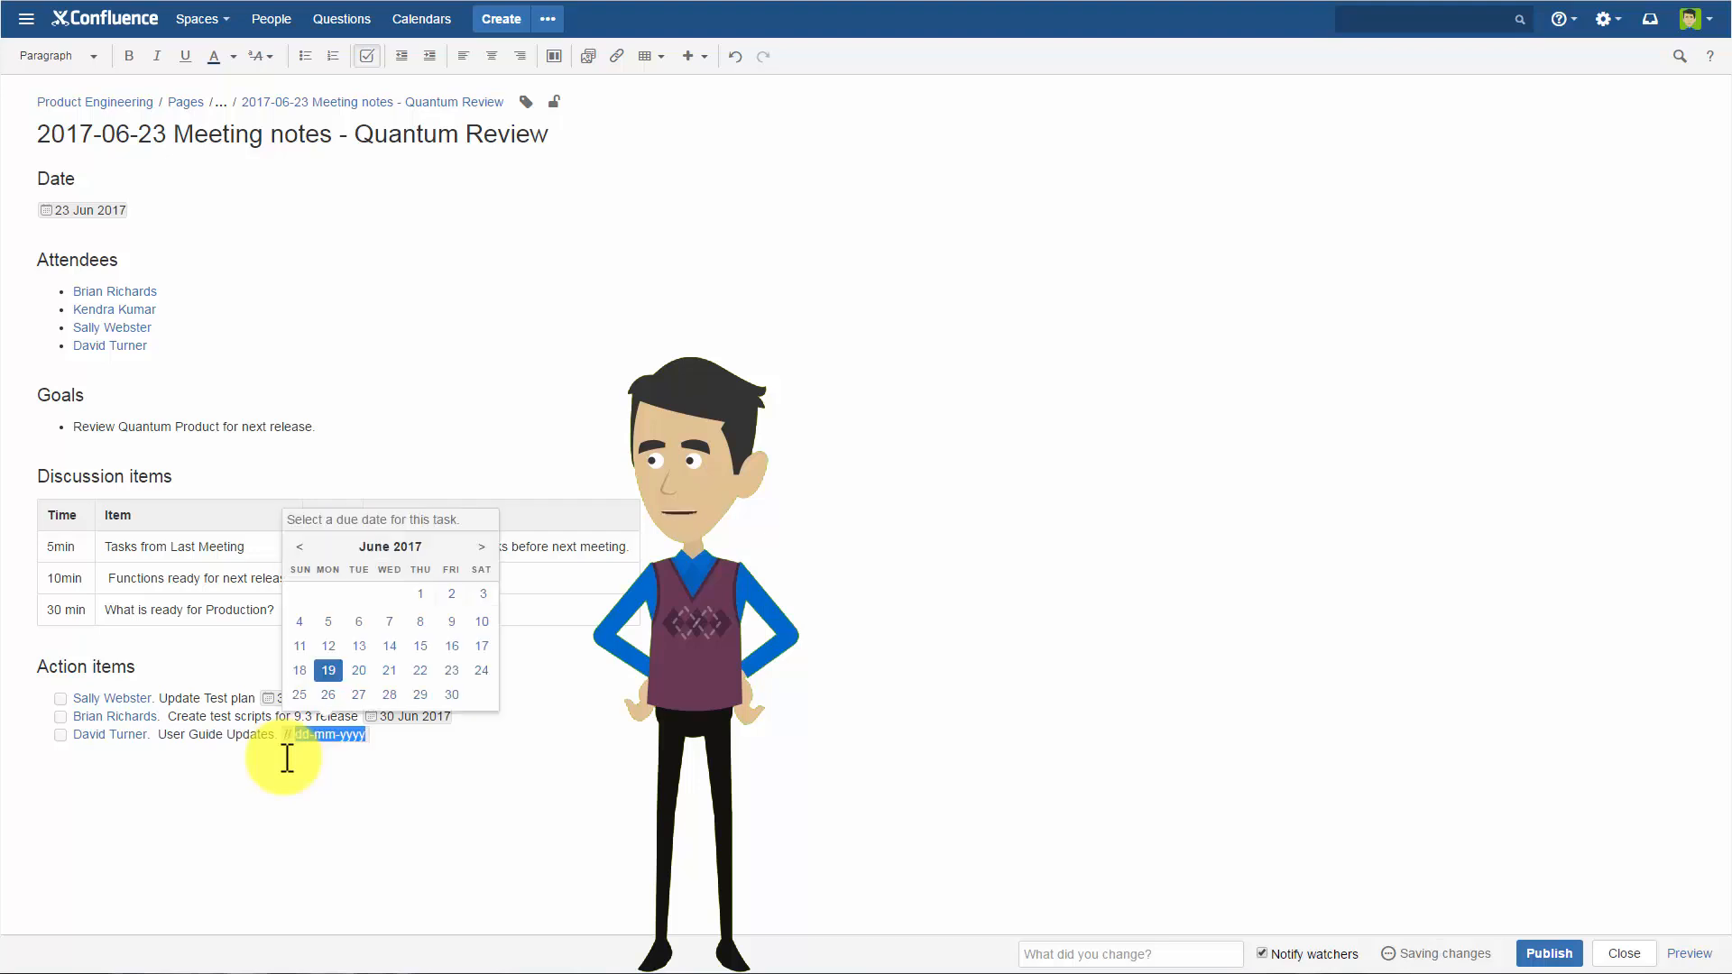
click(360, 693)
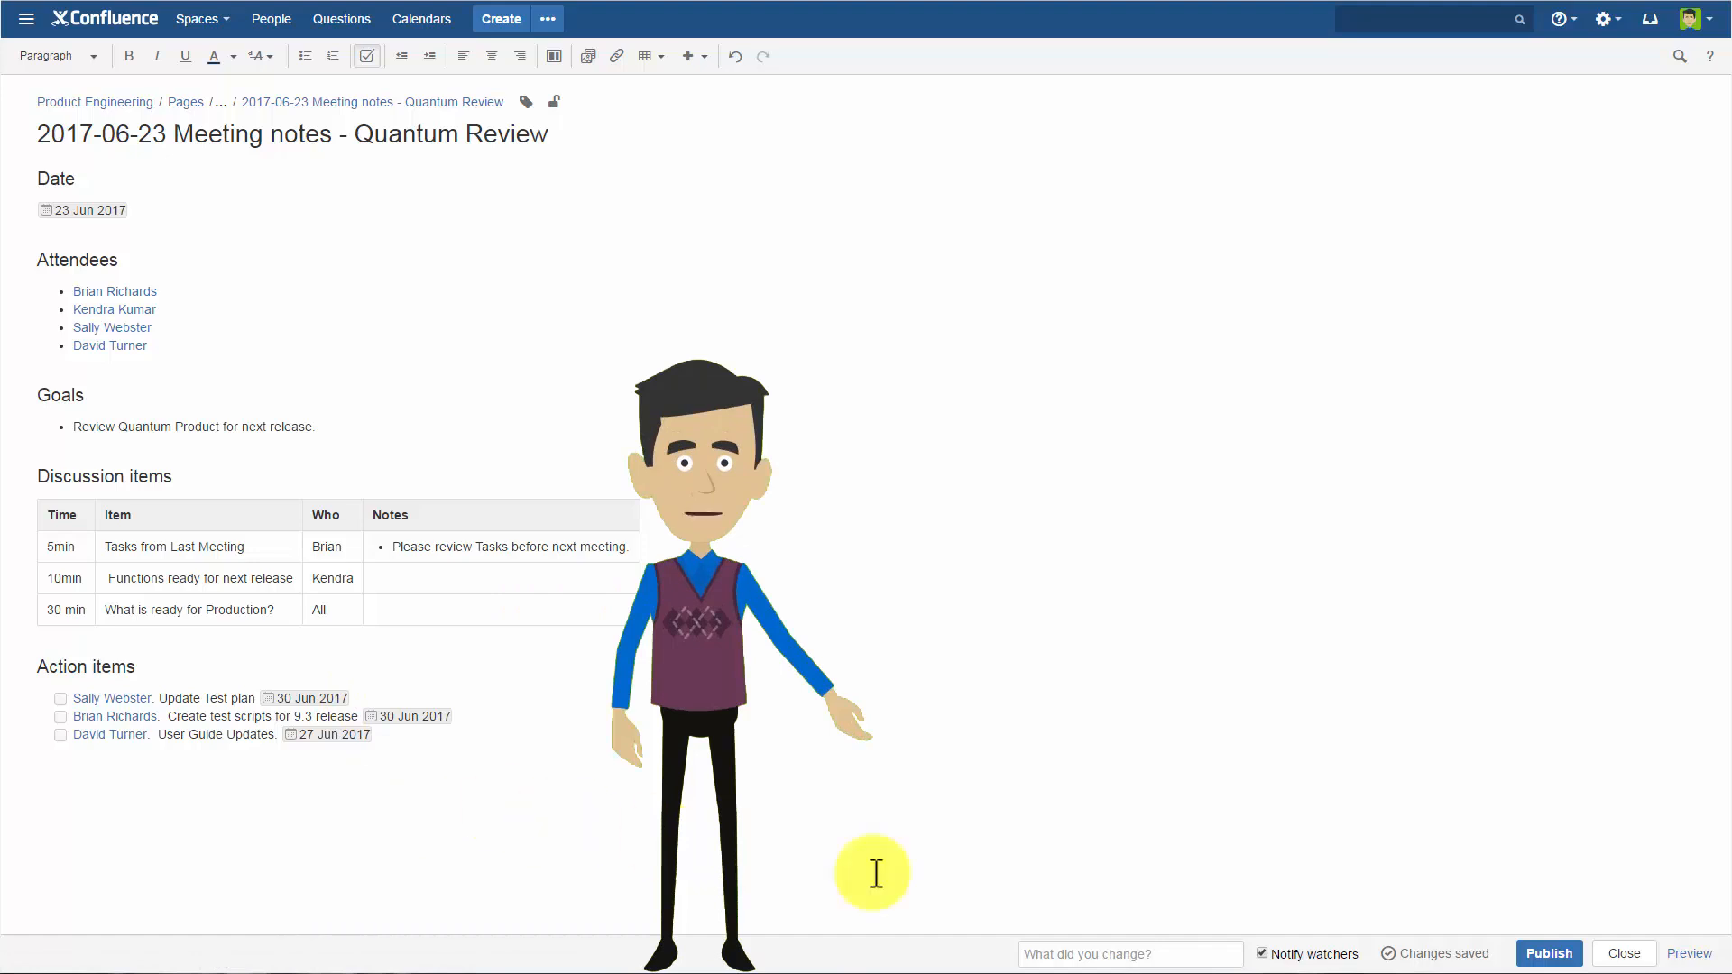
Publish the updated meeting page and view the incomplete tasks on the Meeting notes index page.
click(1545, 956)
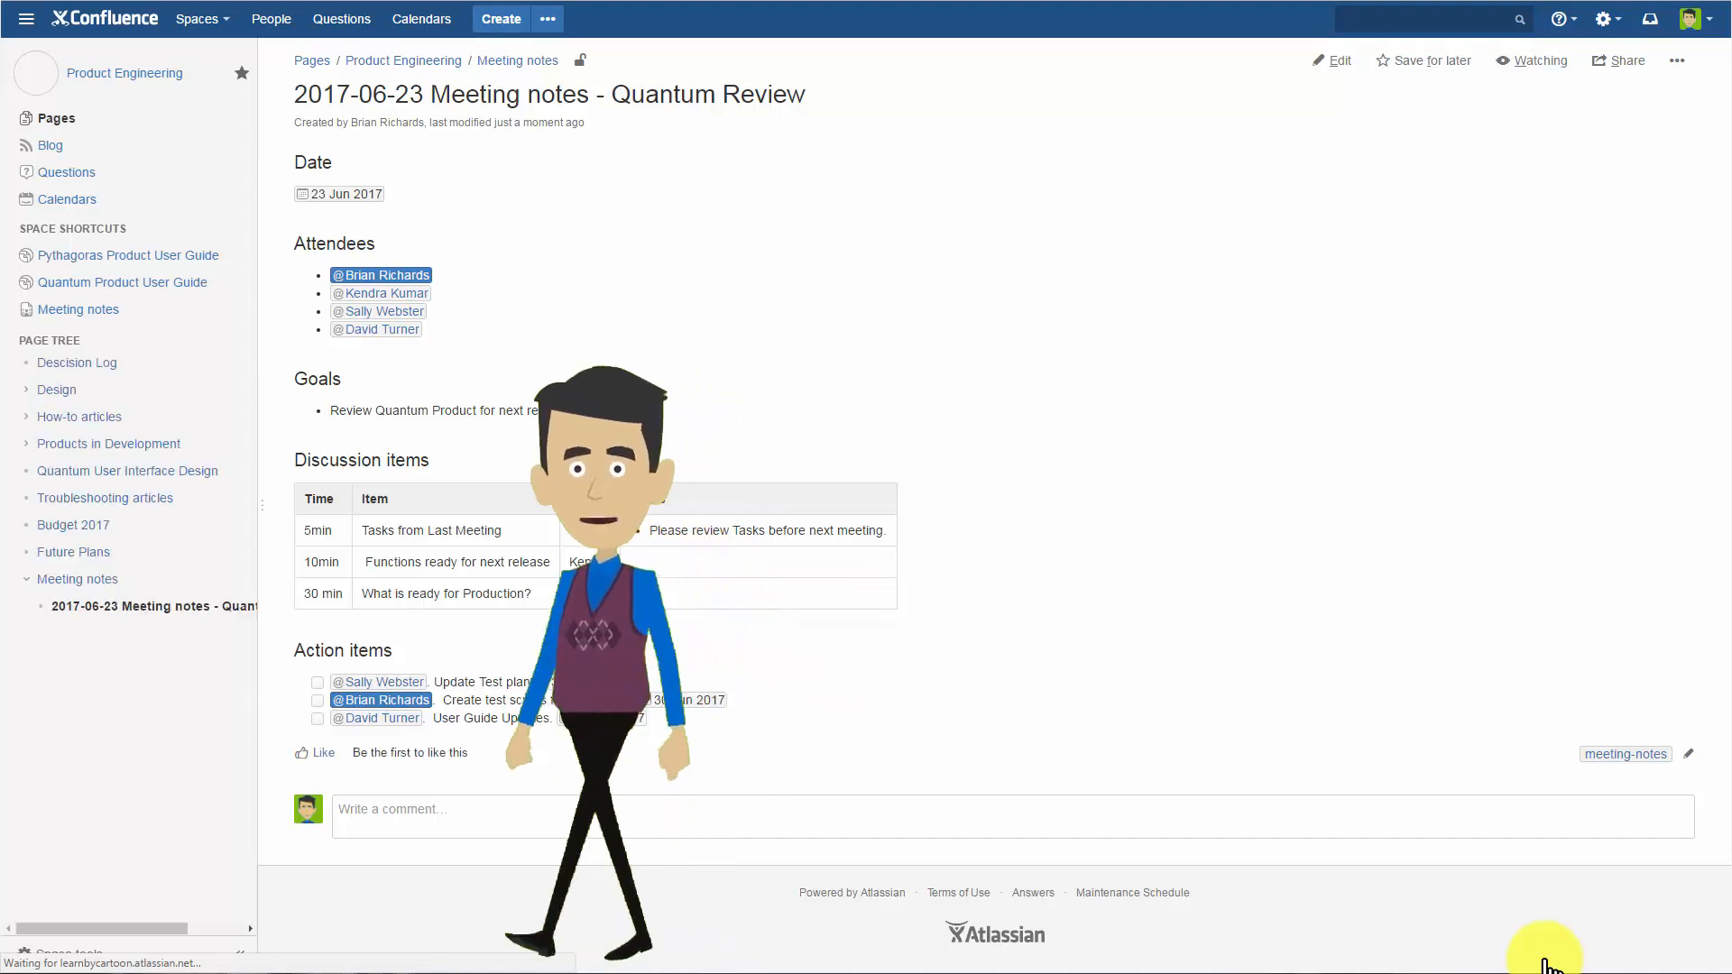
click(74, 582)
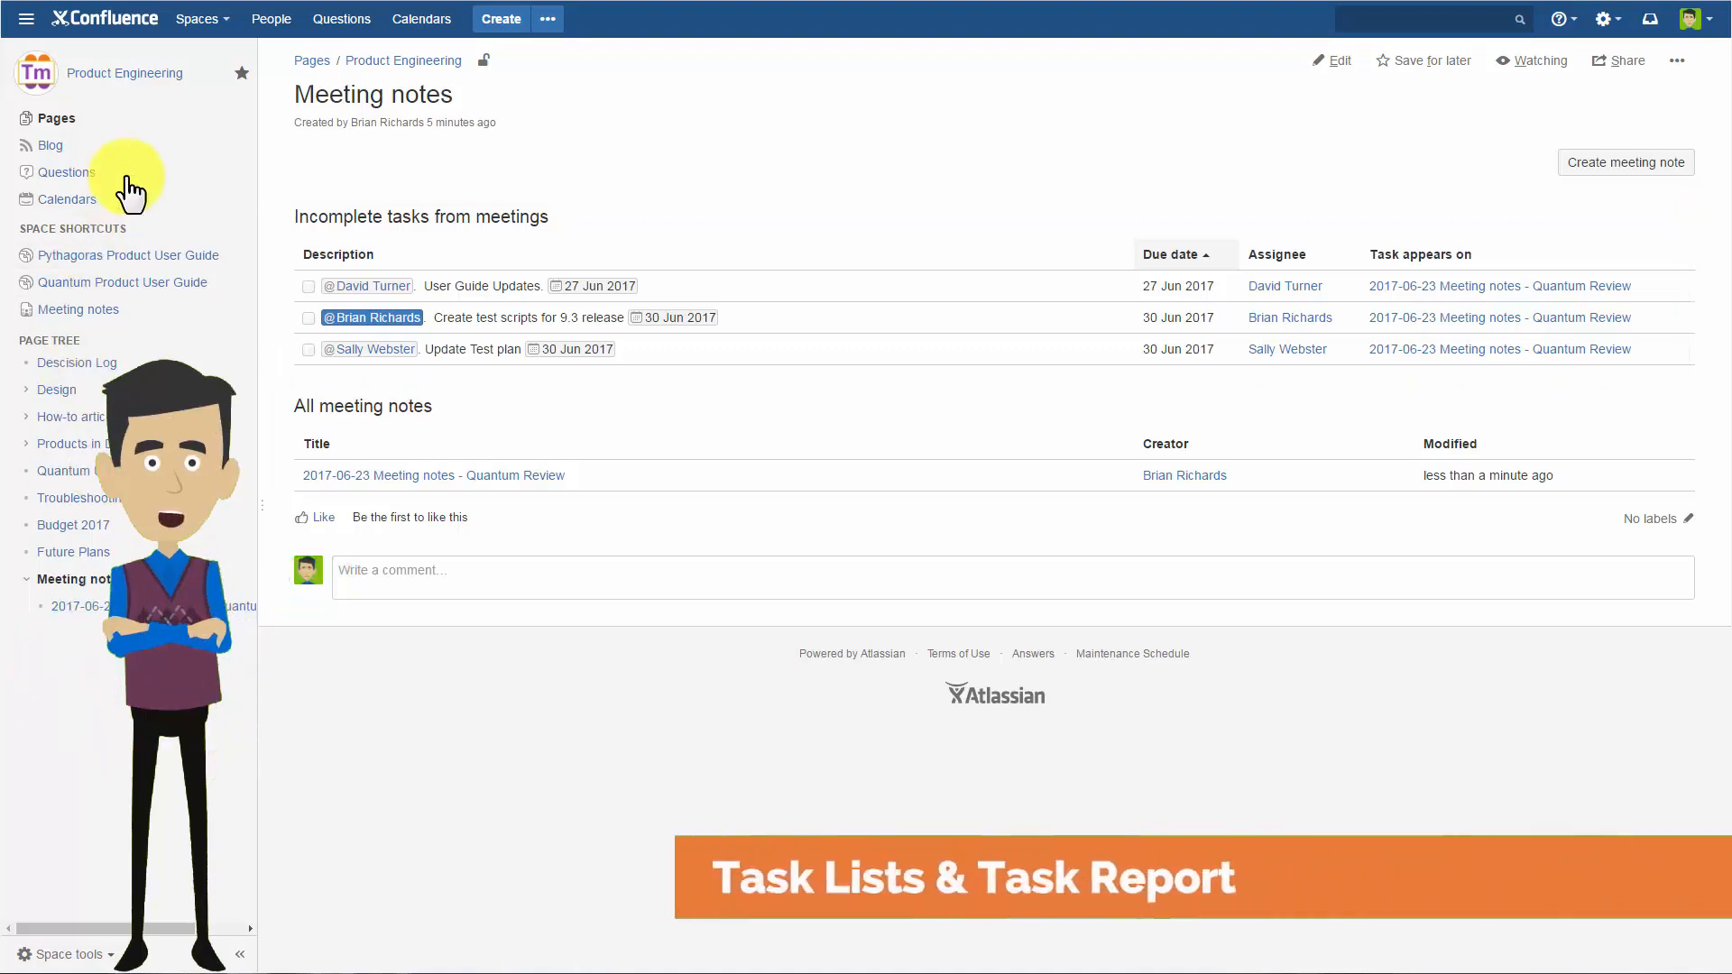
Open the Quantum User Interface Design page from the Product Engineering home page for editing and add blank lines below the feedback sentence.
click(131, 77)
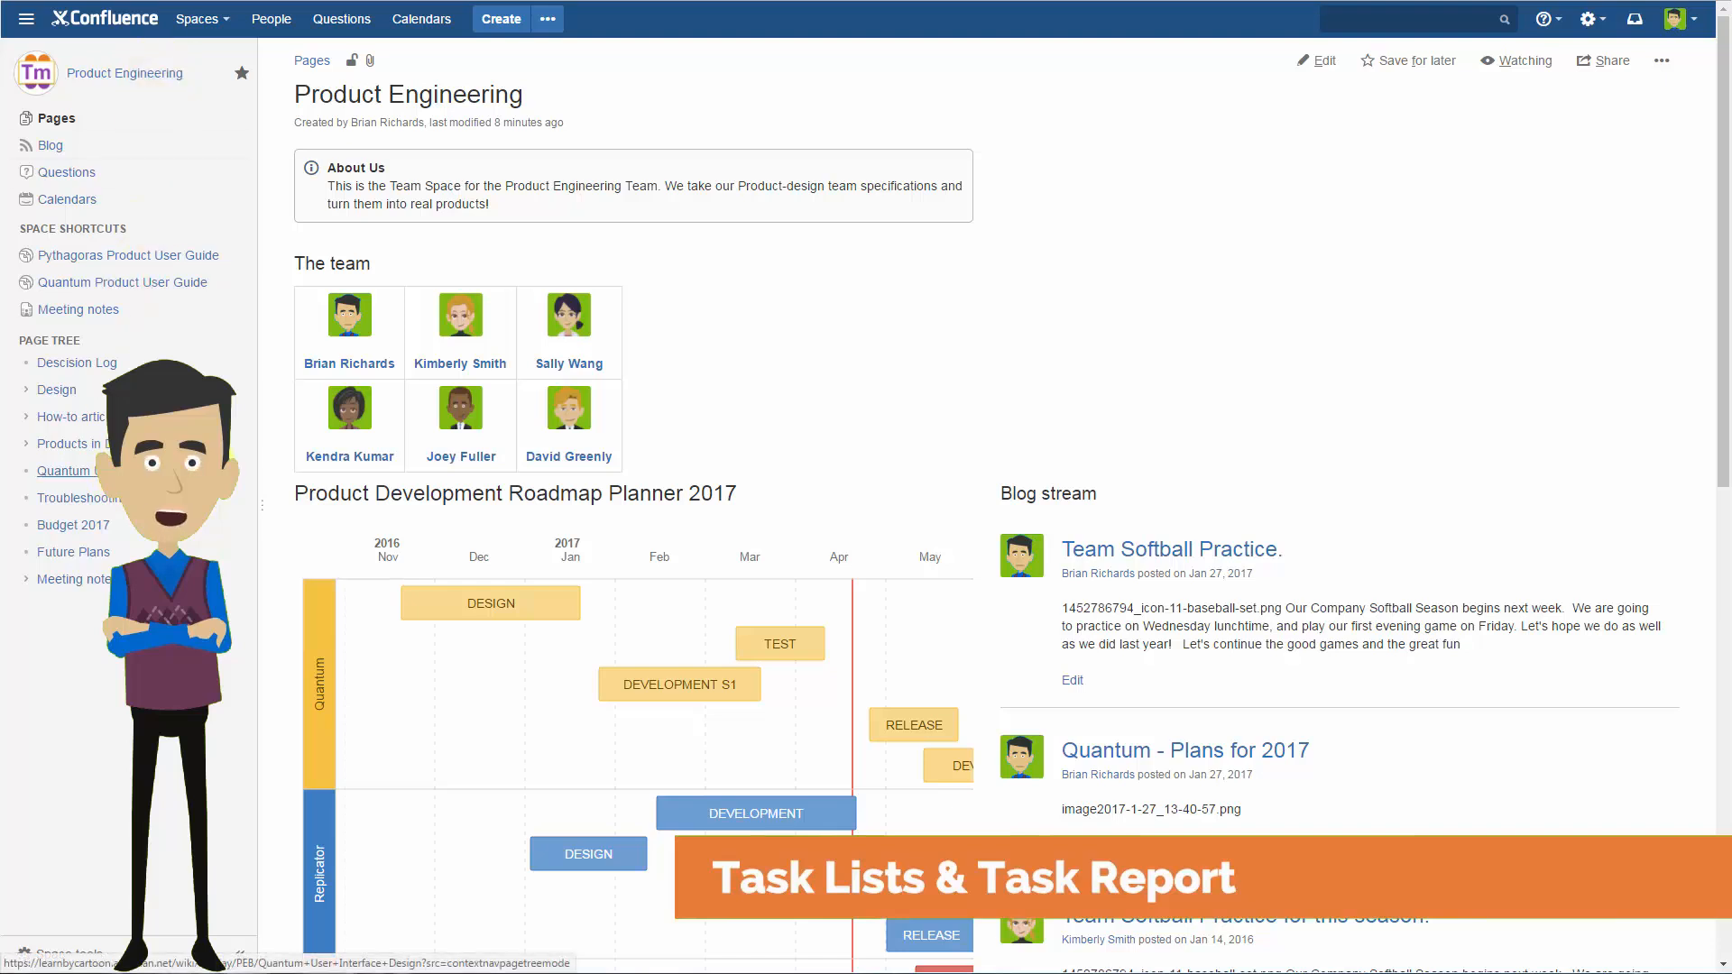
click(63, 470)
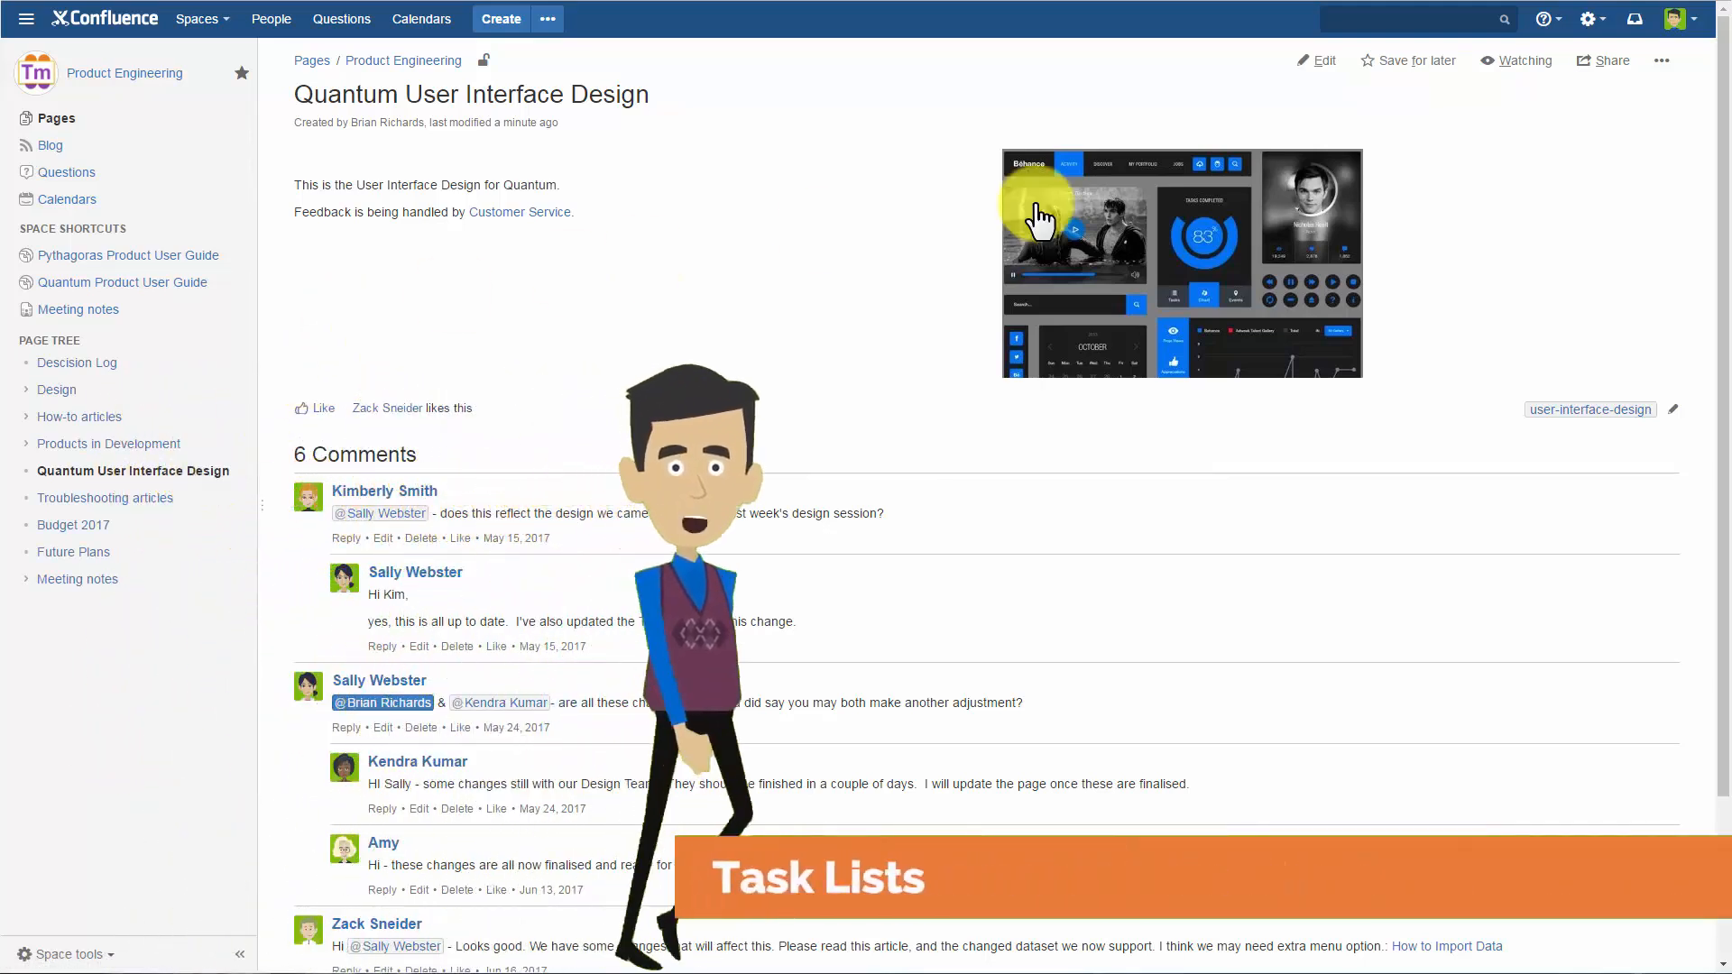
click(1315, 63)
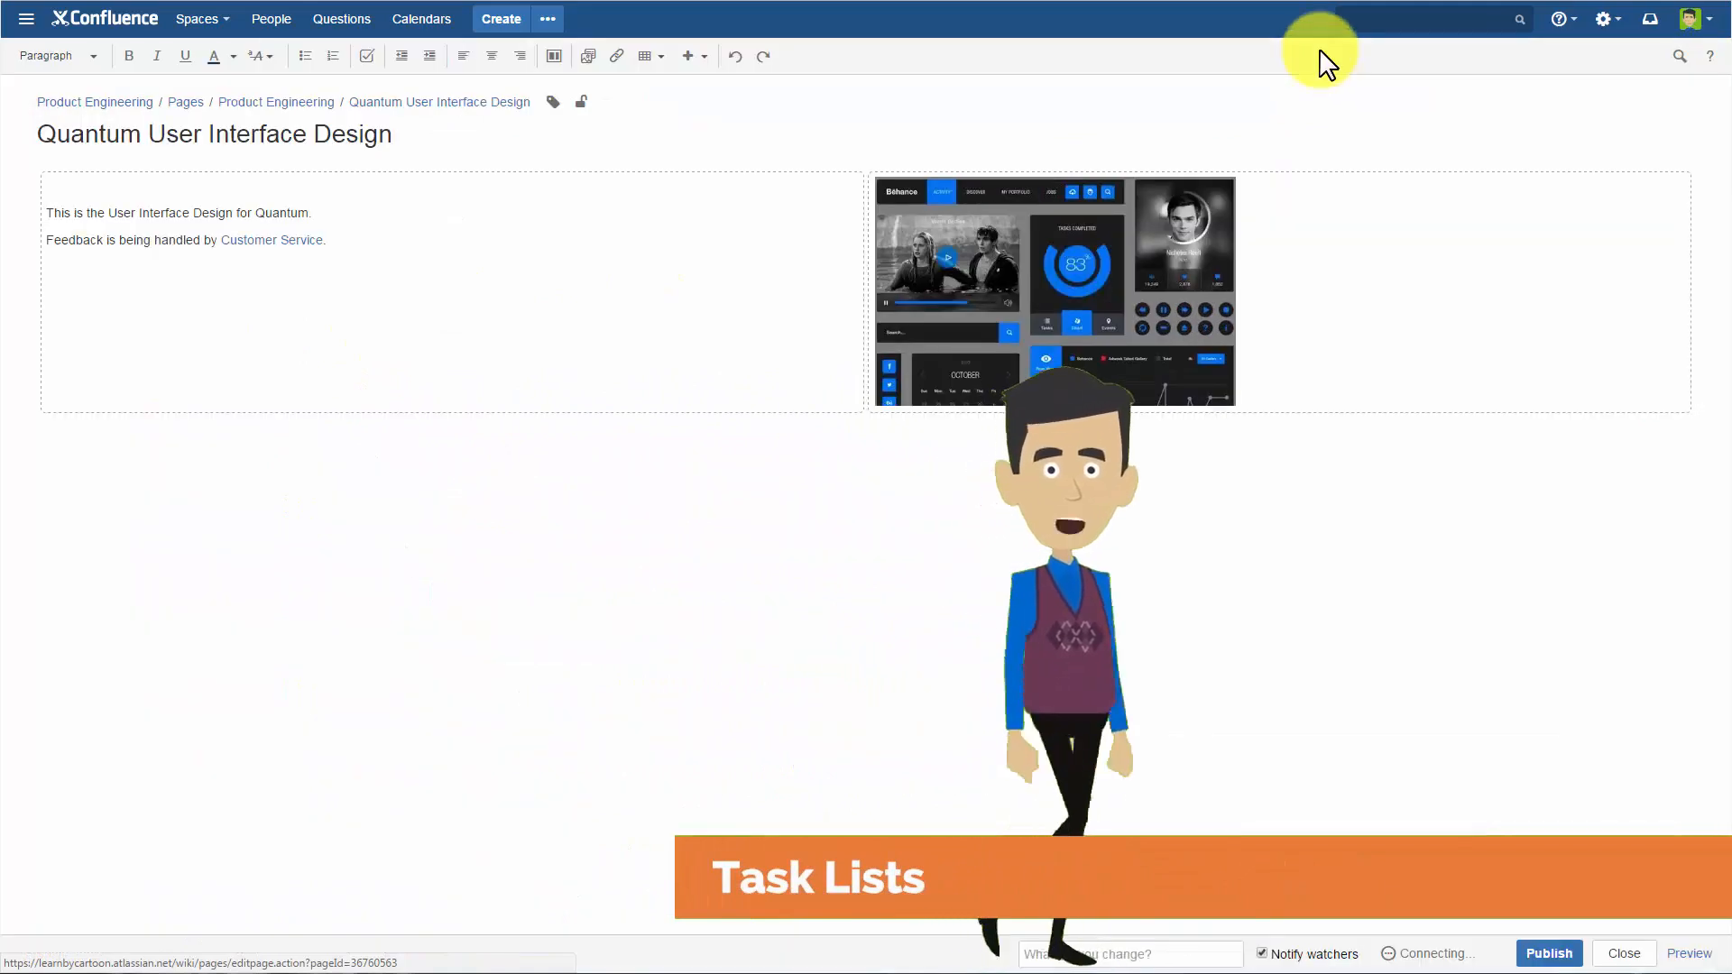
click(135, 279)
click(345, 250)
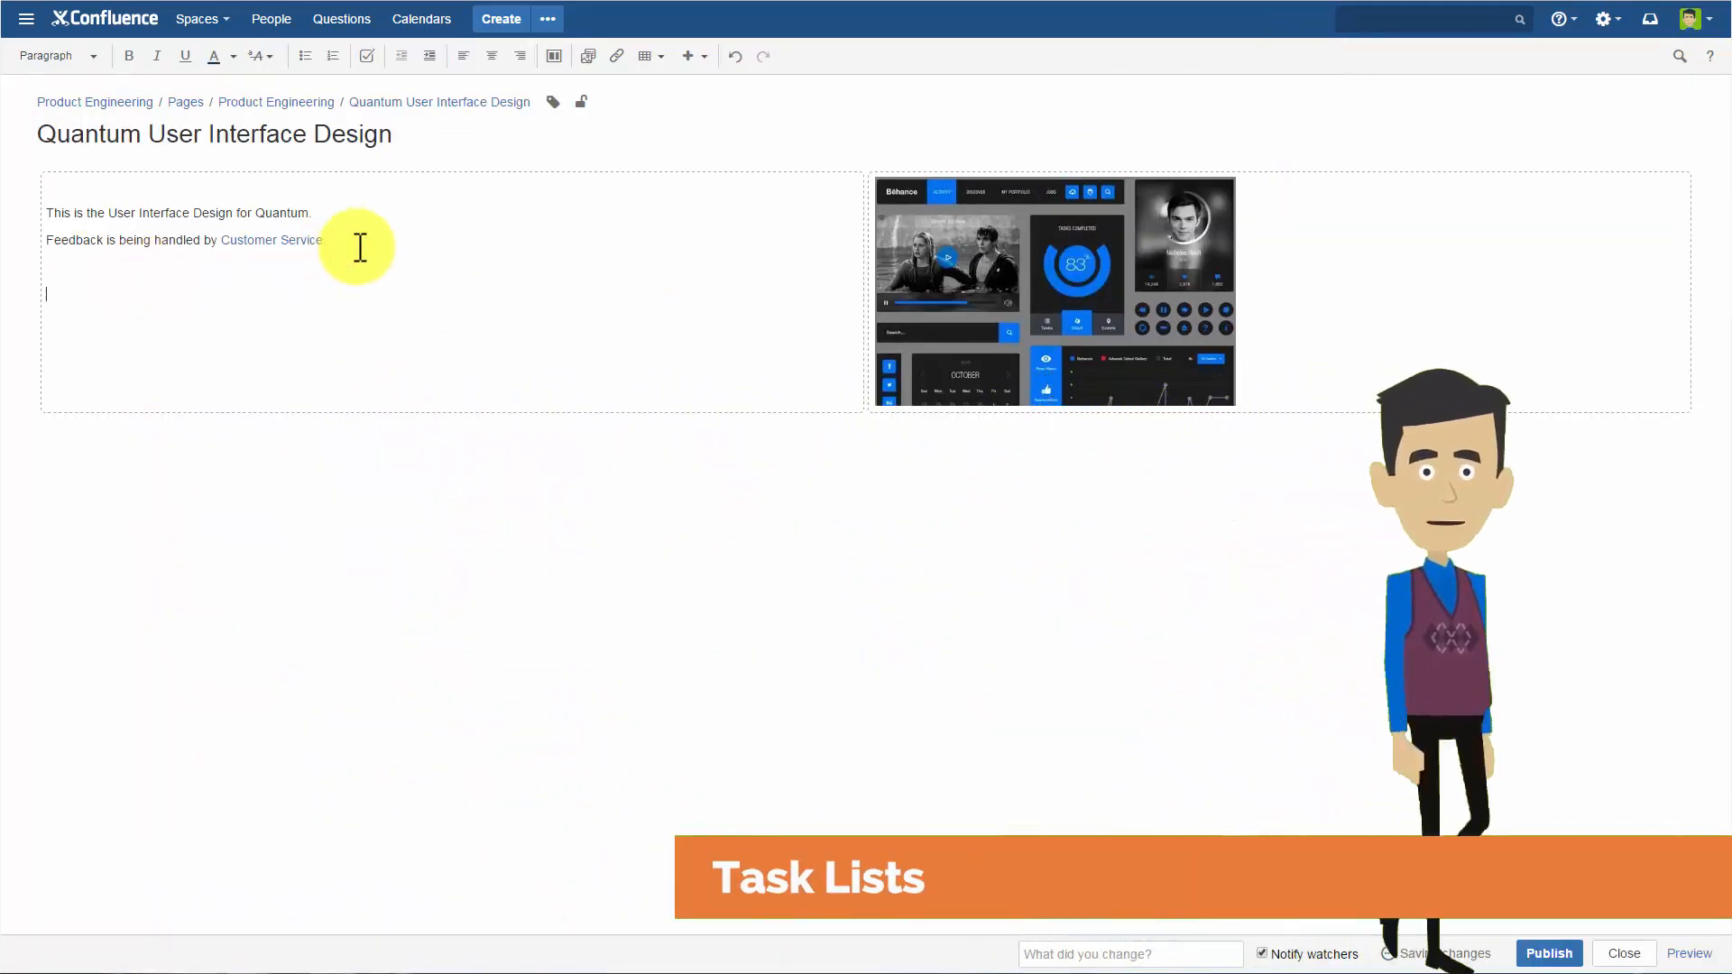
Insert a task list with "Please give new features list to design team.", assigned to the page's creator and due 26 Jun 2017.
click(365, 56)
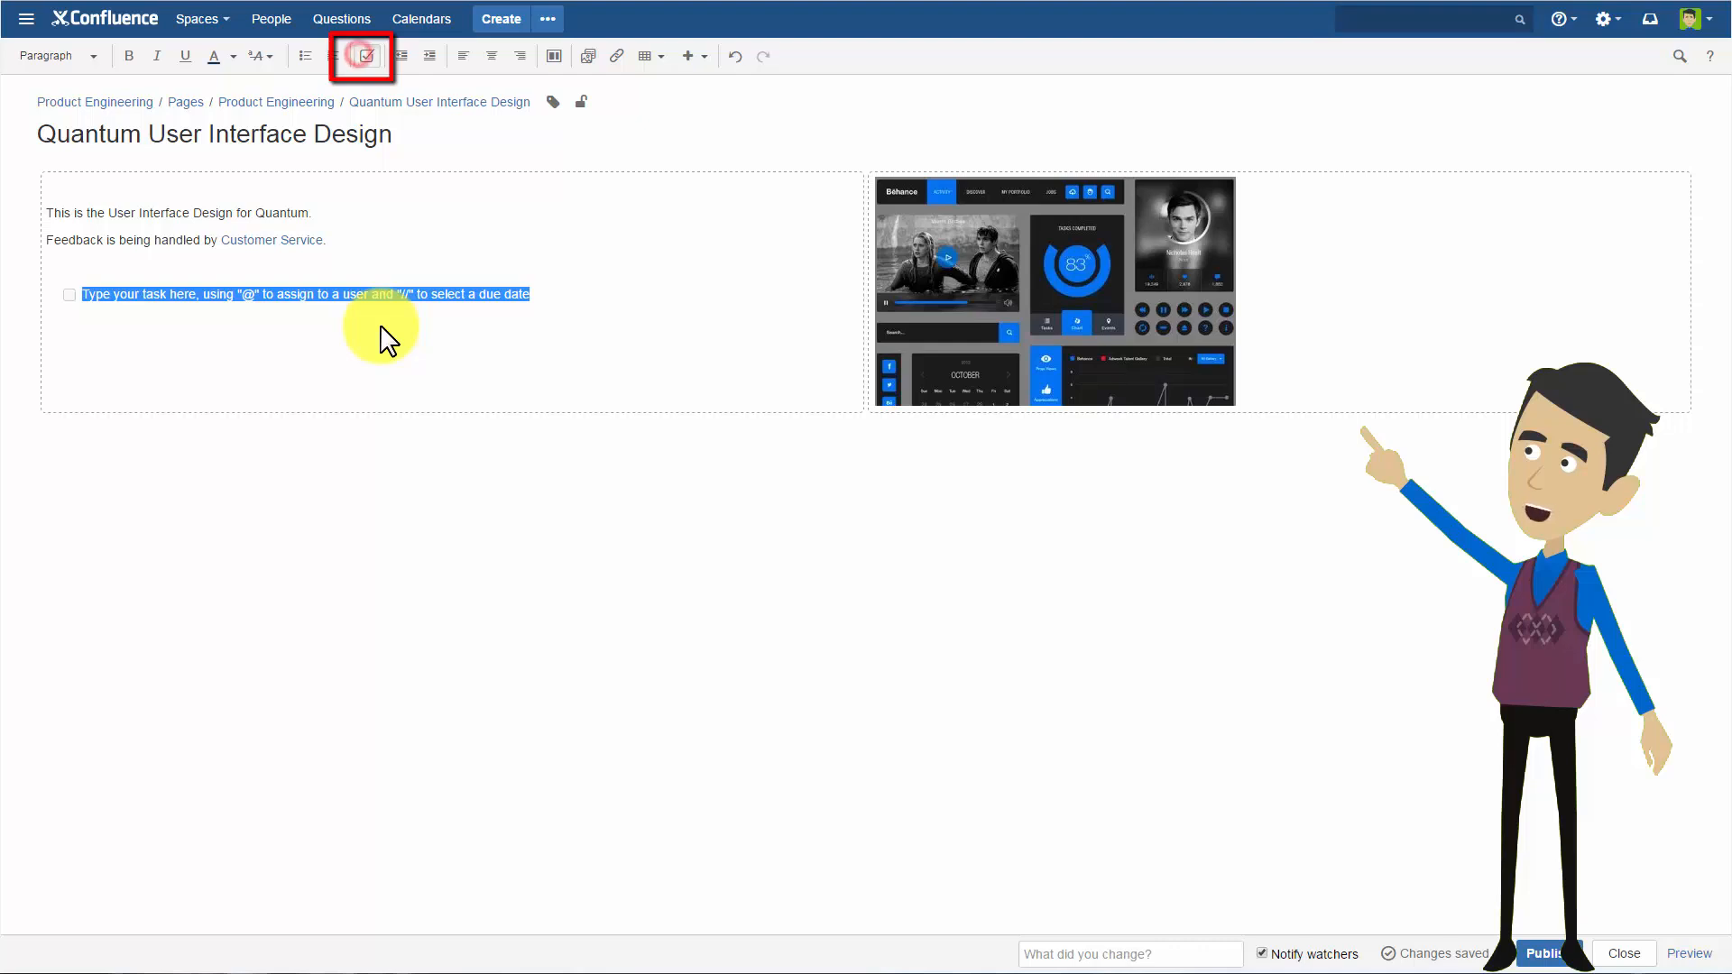
text(@Brian)
click(251, 316)
text(Please )
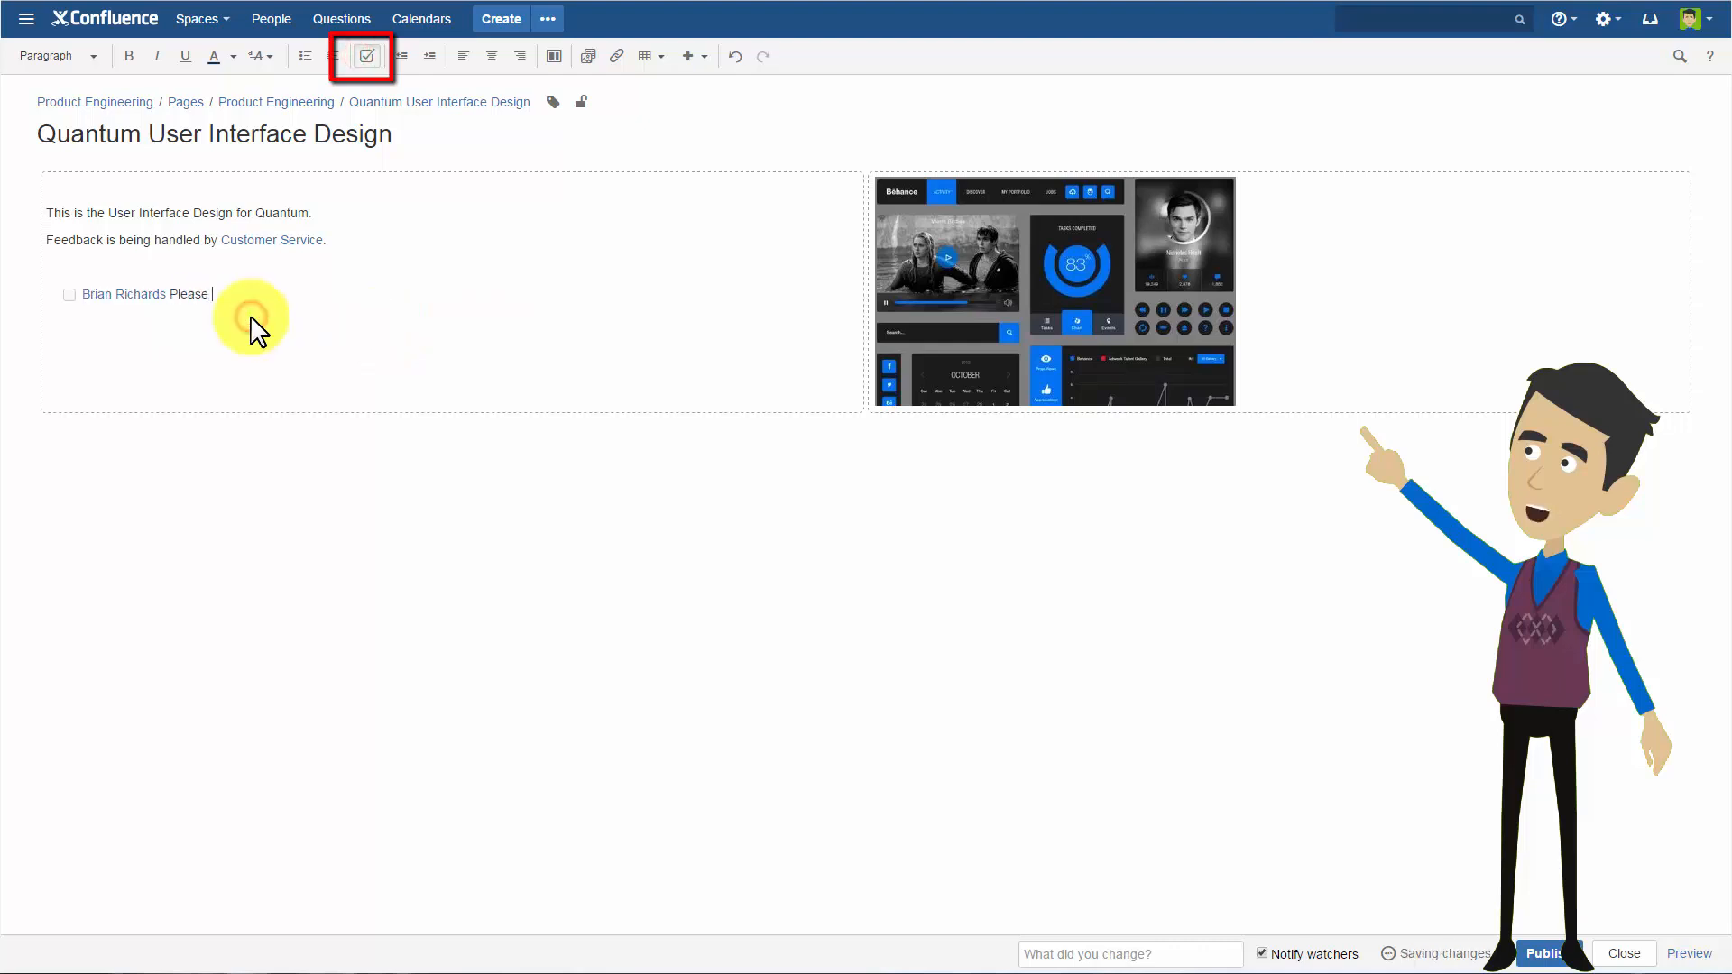
text(give new features list to design team. // dd-mm-yyyy)
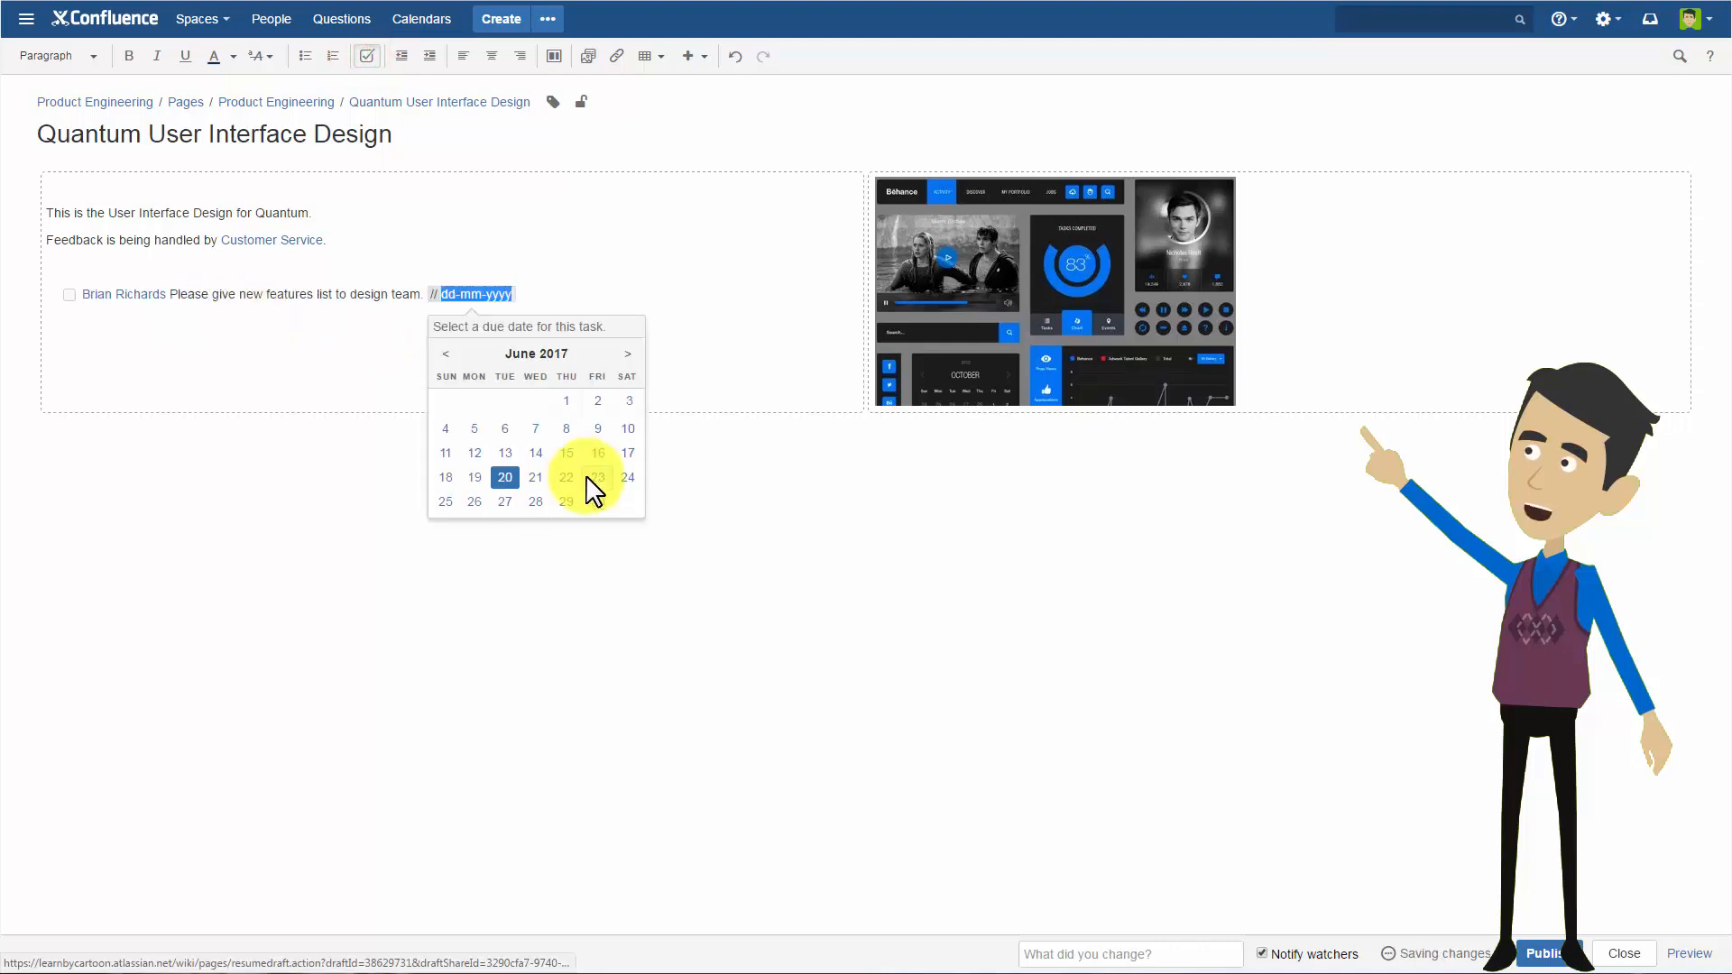
click(469, 524)
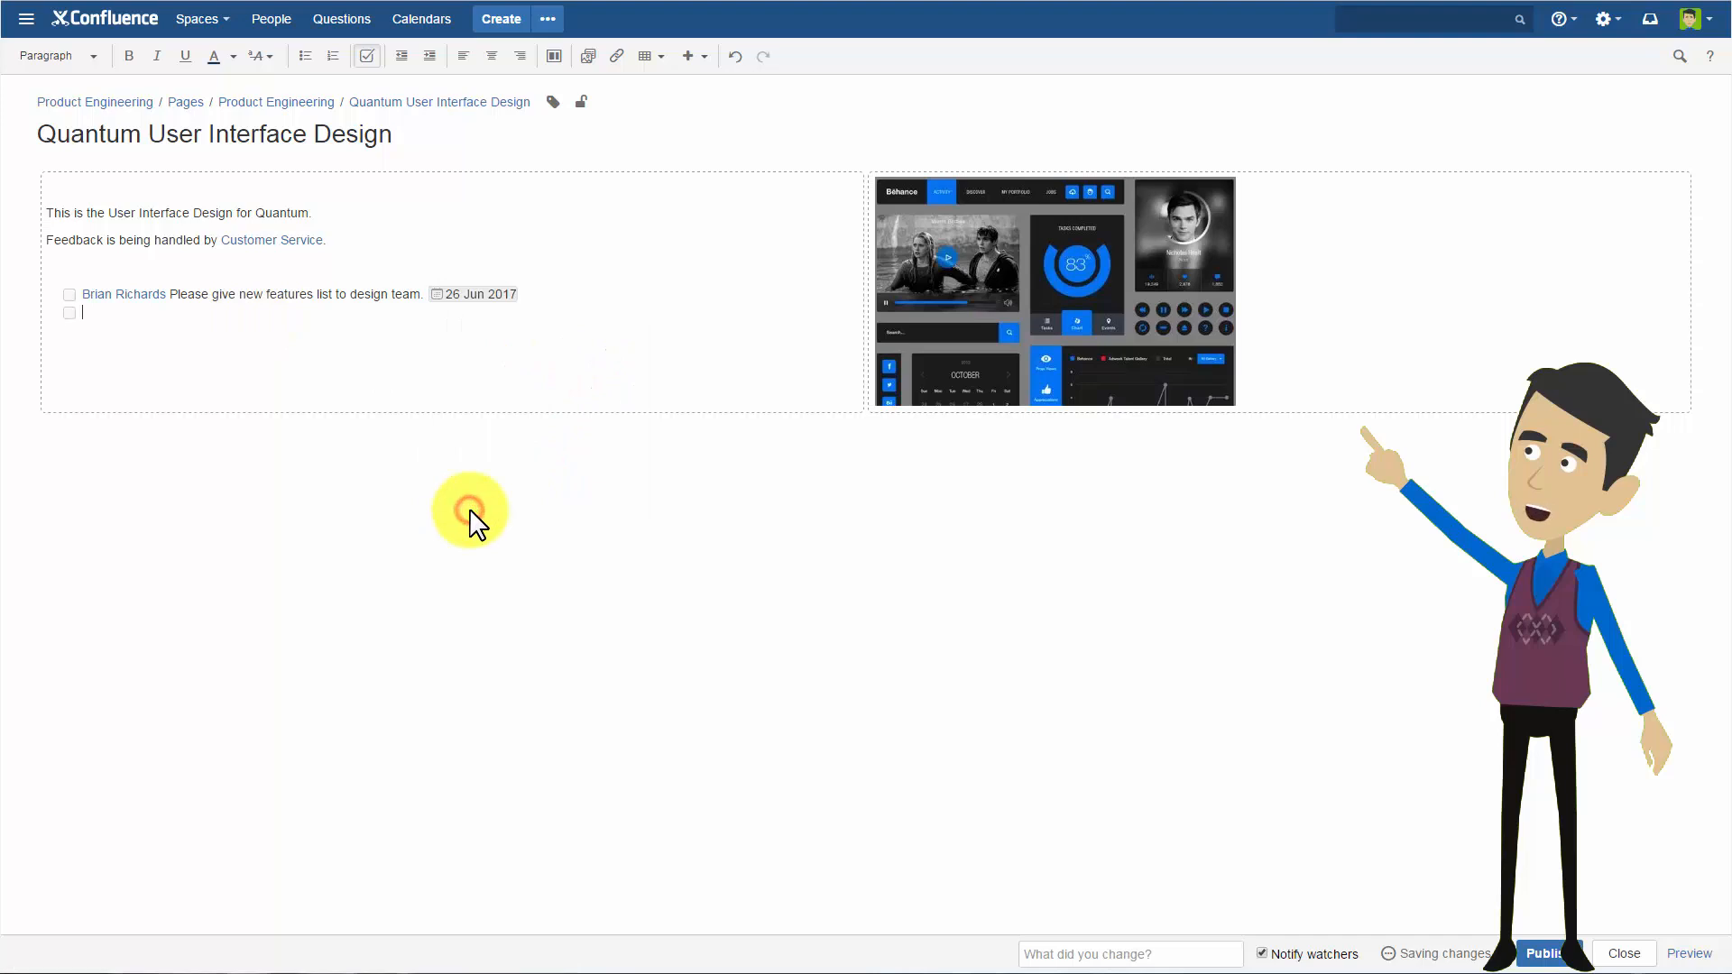
Add the task "What budget is available for this new product release (designers on contract).", assigned to another team member and due 27 Jun 2017.
key(Return)
text(@kim)
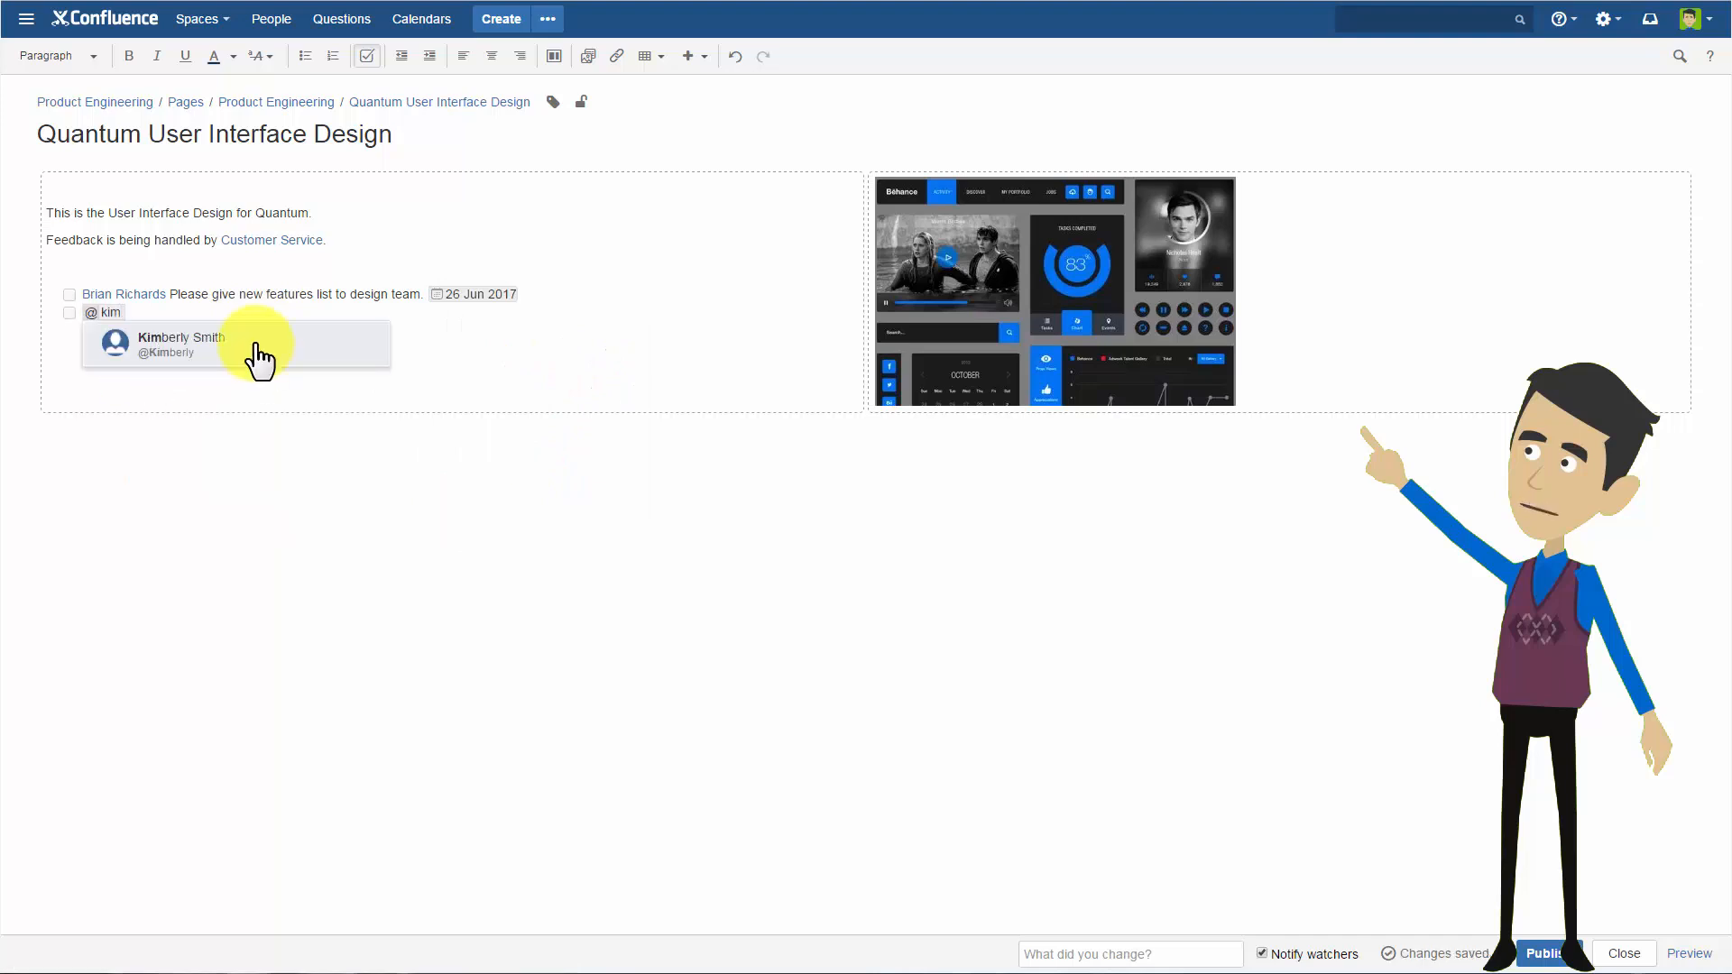
click(260, 357)
text(. What budget is available )
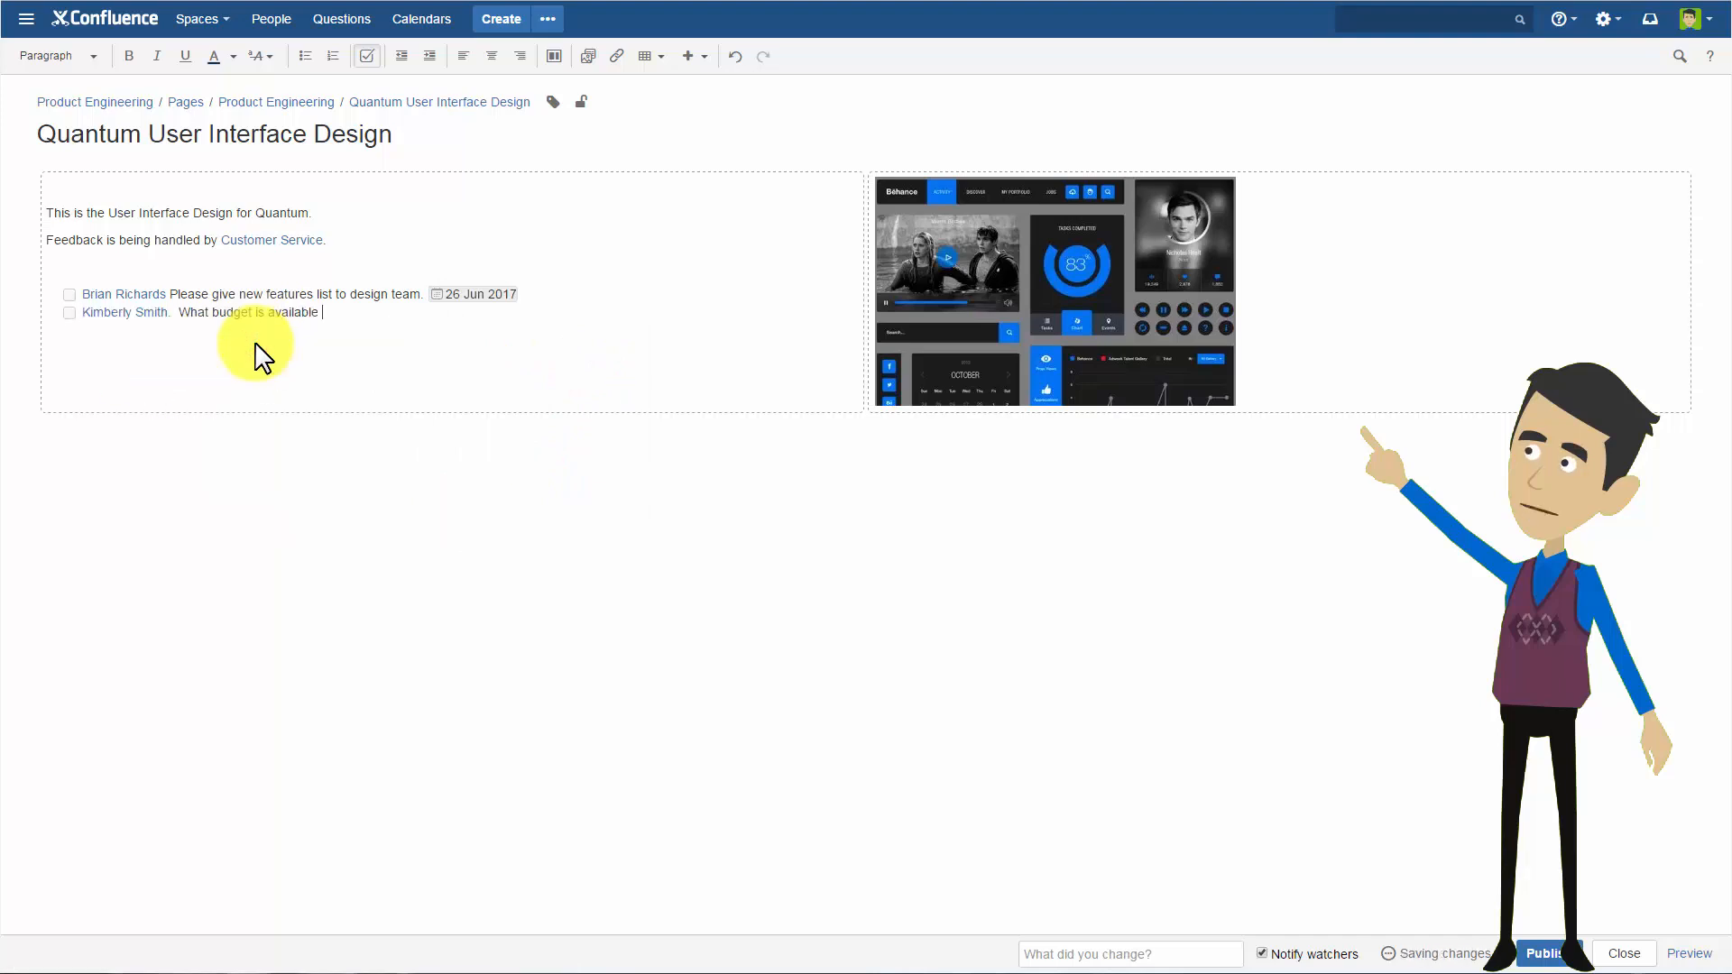
text(for this new product release )
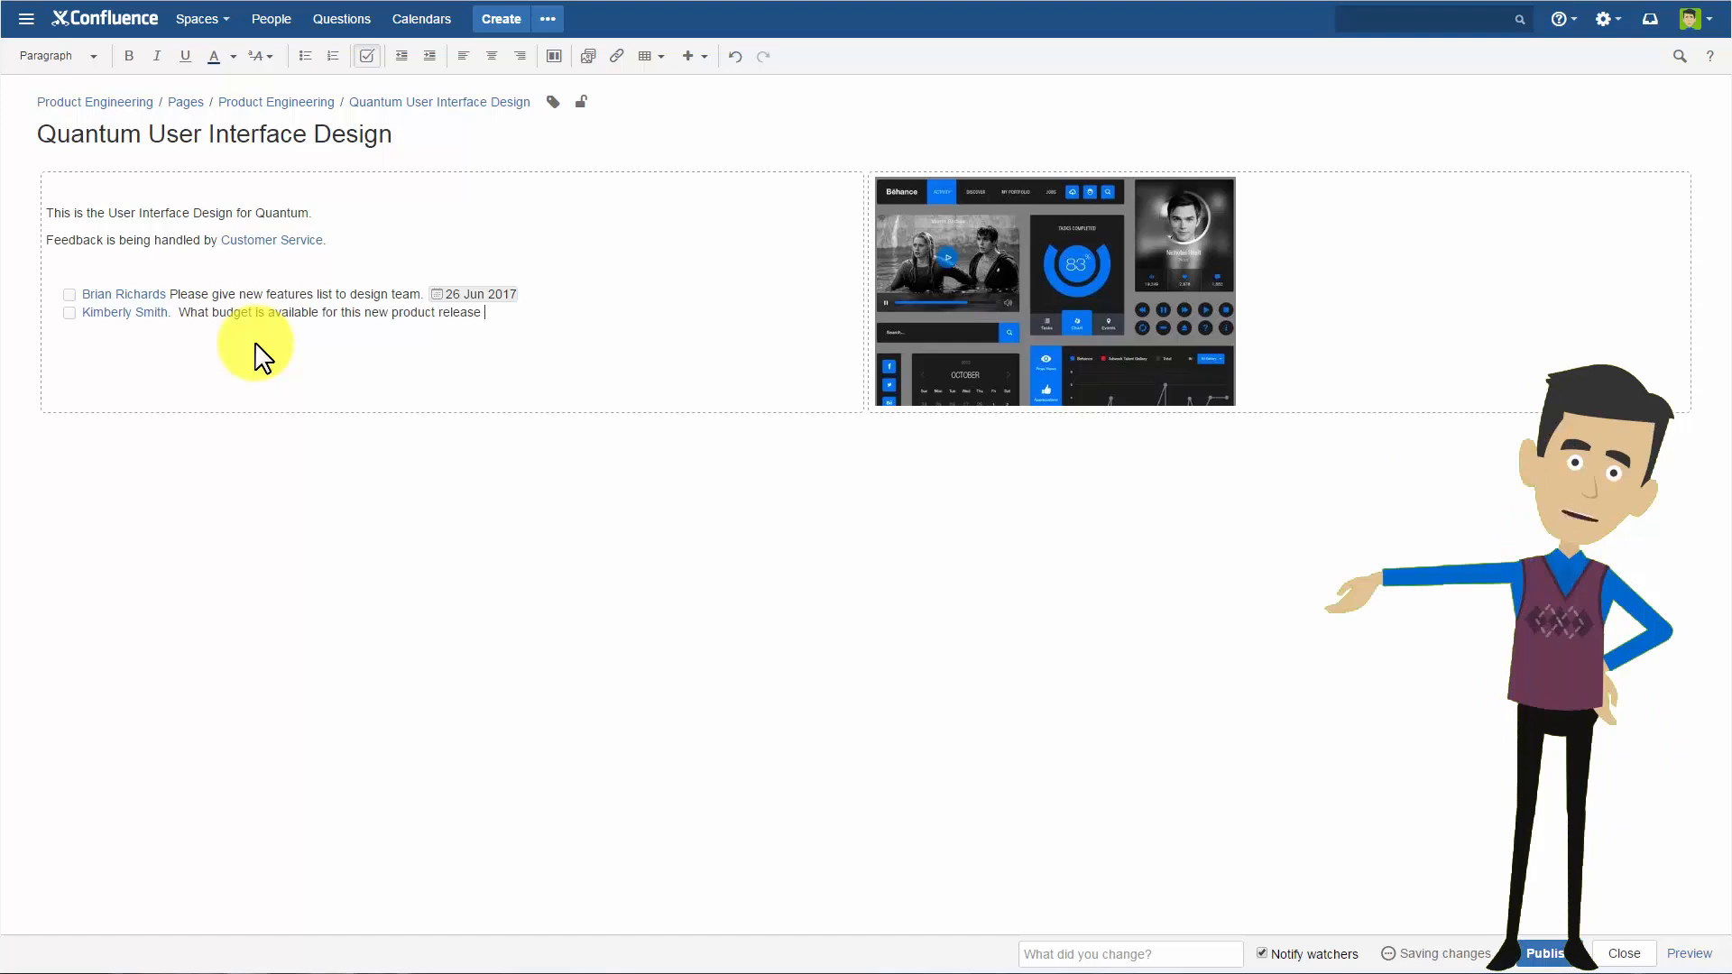
text((designers on contract). //)
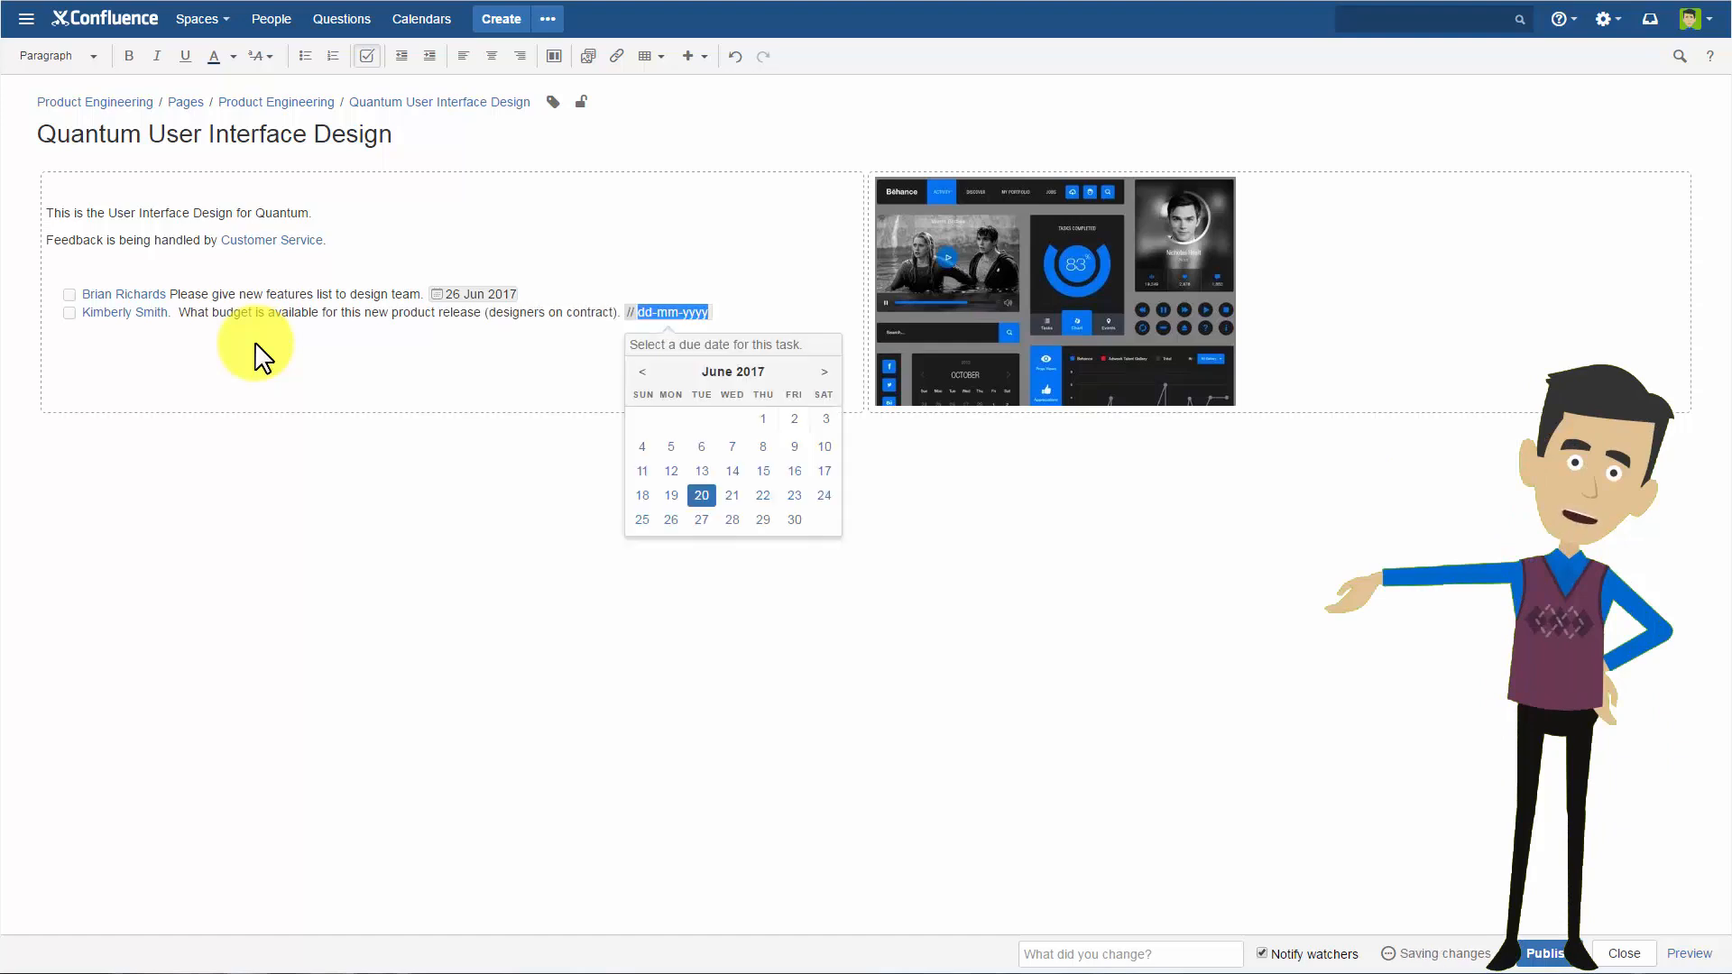
click(758, 510)
Add a "Tasks" heading in Heading 2 style above the task list and publish the Quantum User Interface Design page.
click(145, 270)
text(Task)
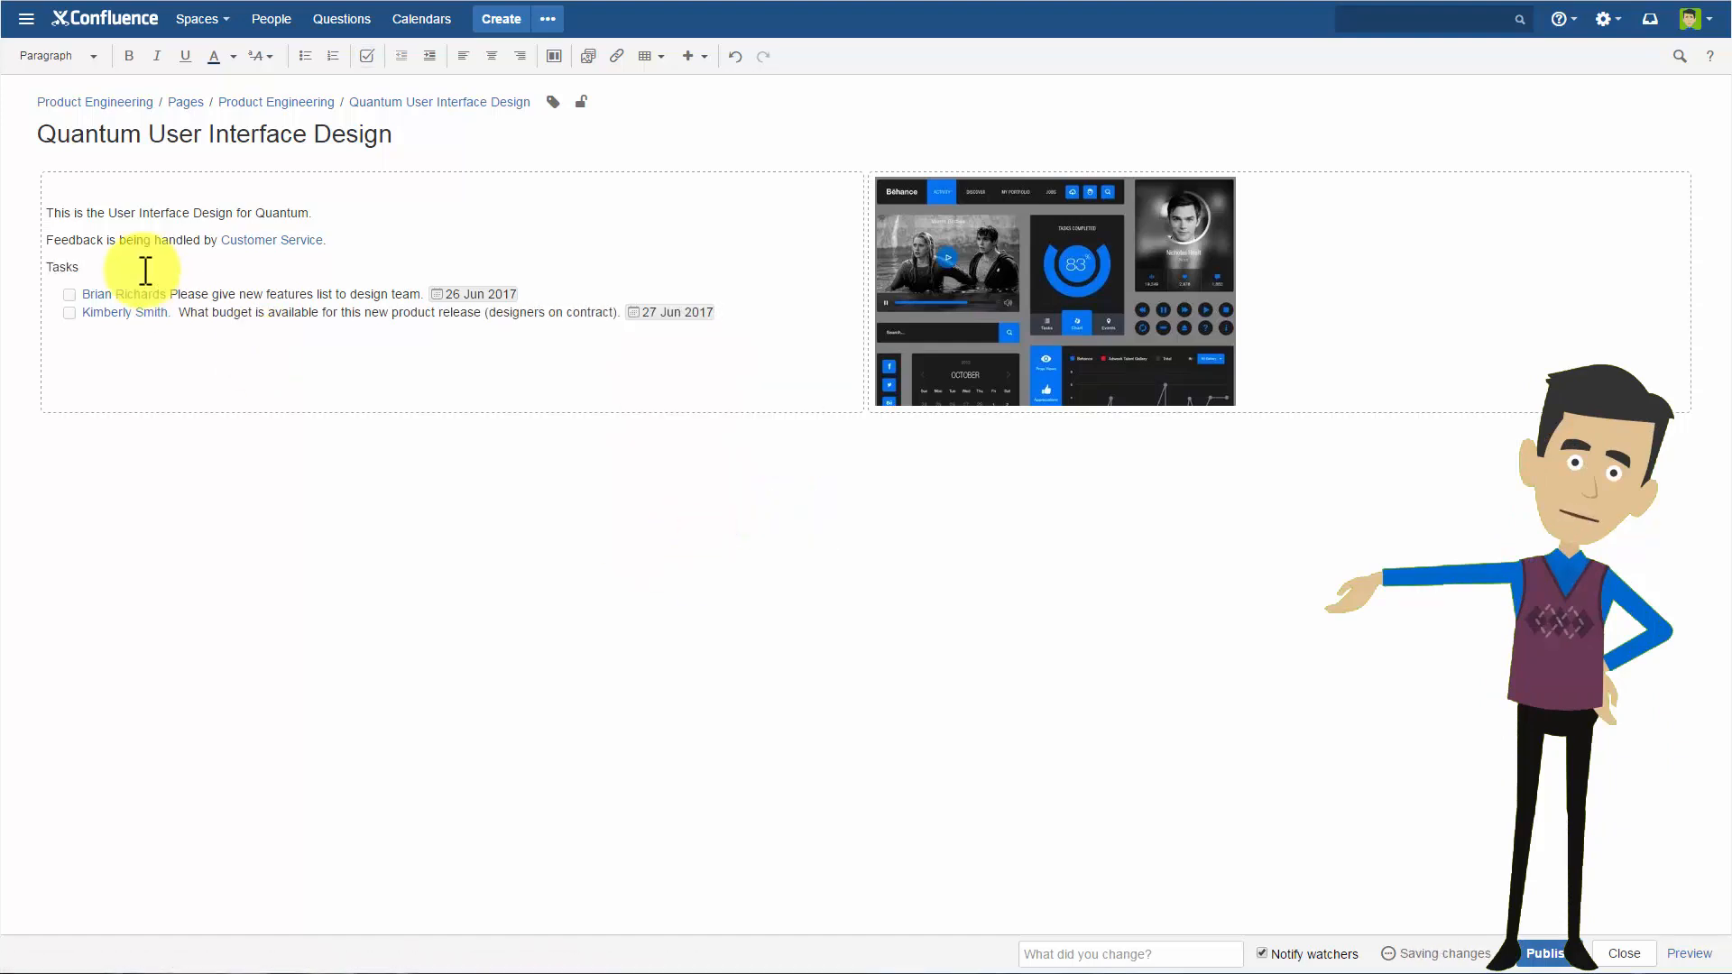
double_click(69, 267)
click(77, 54)
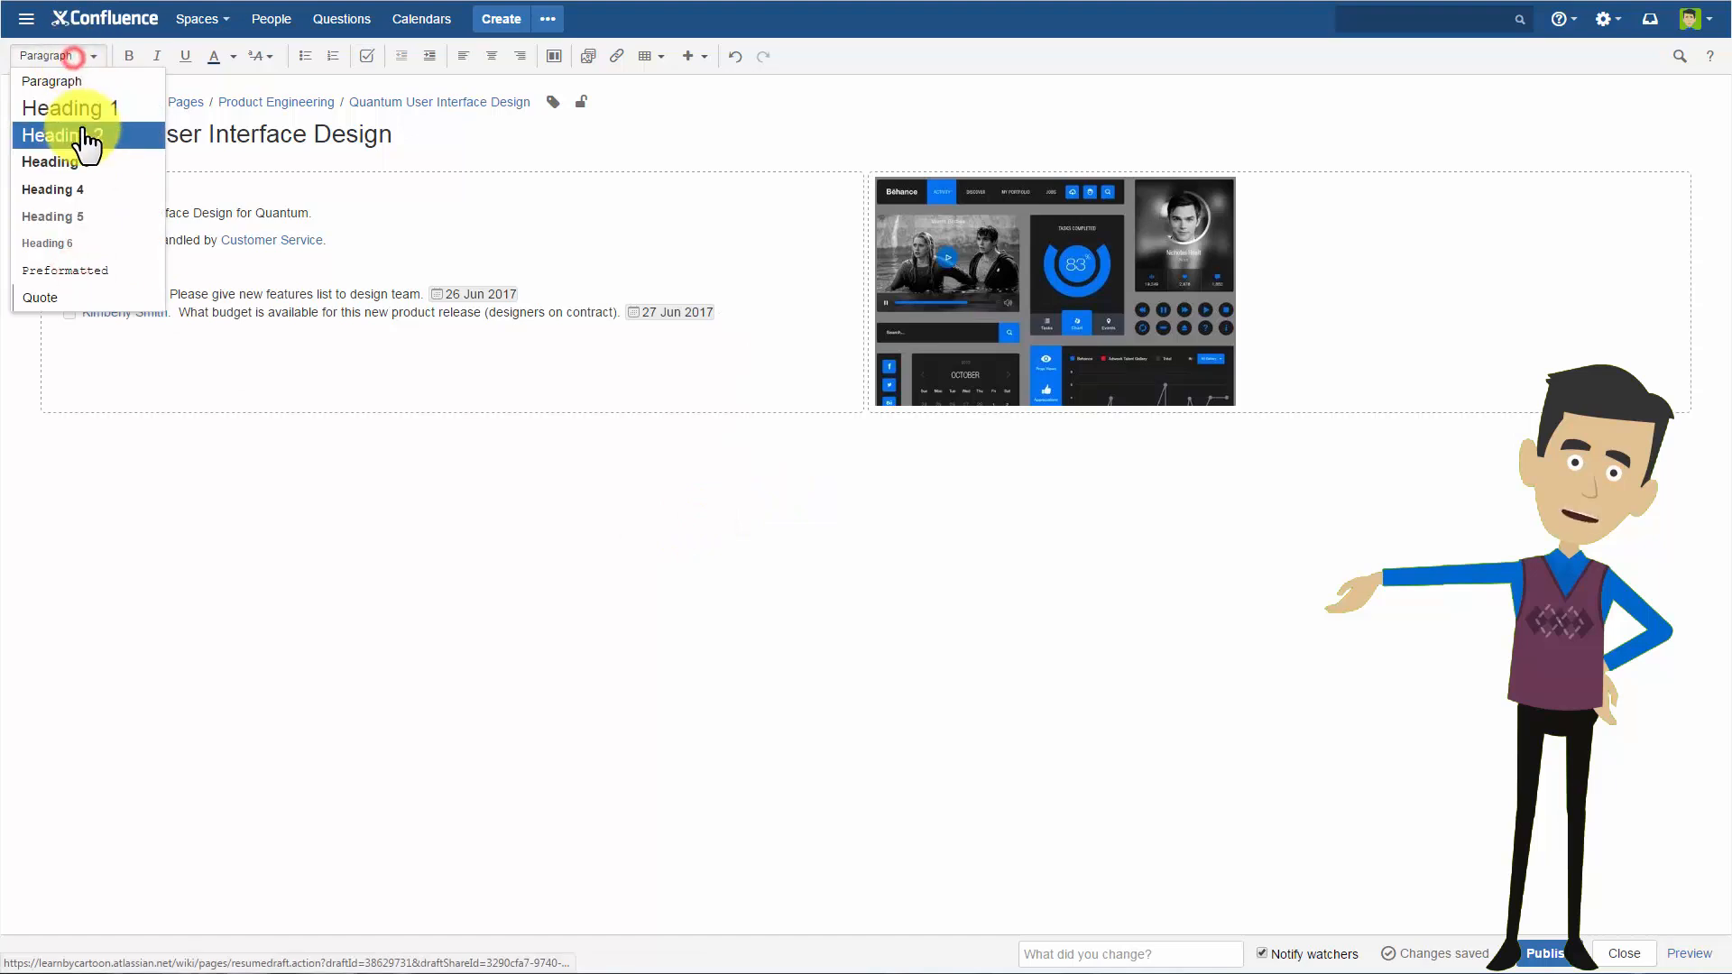
click(82, 127)
click(144, 279)
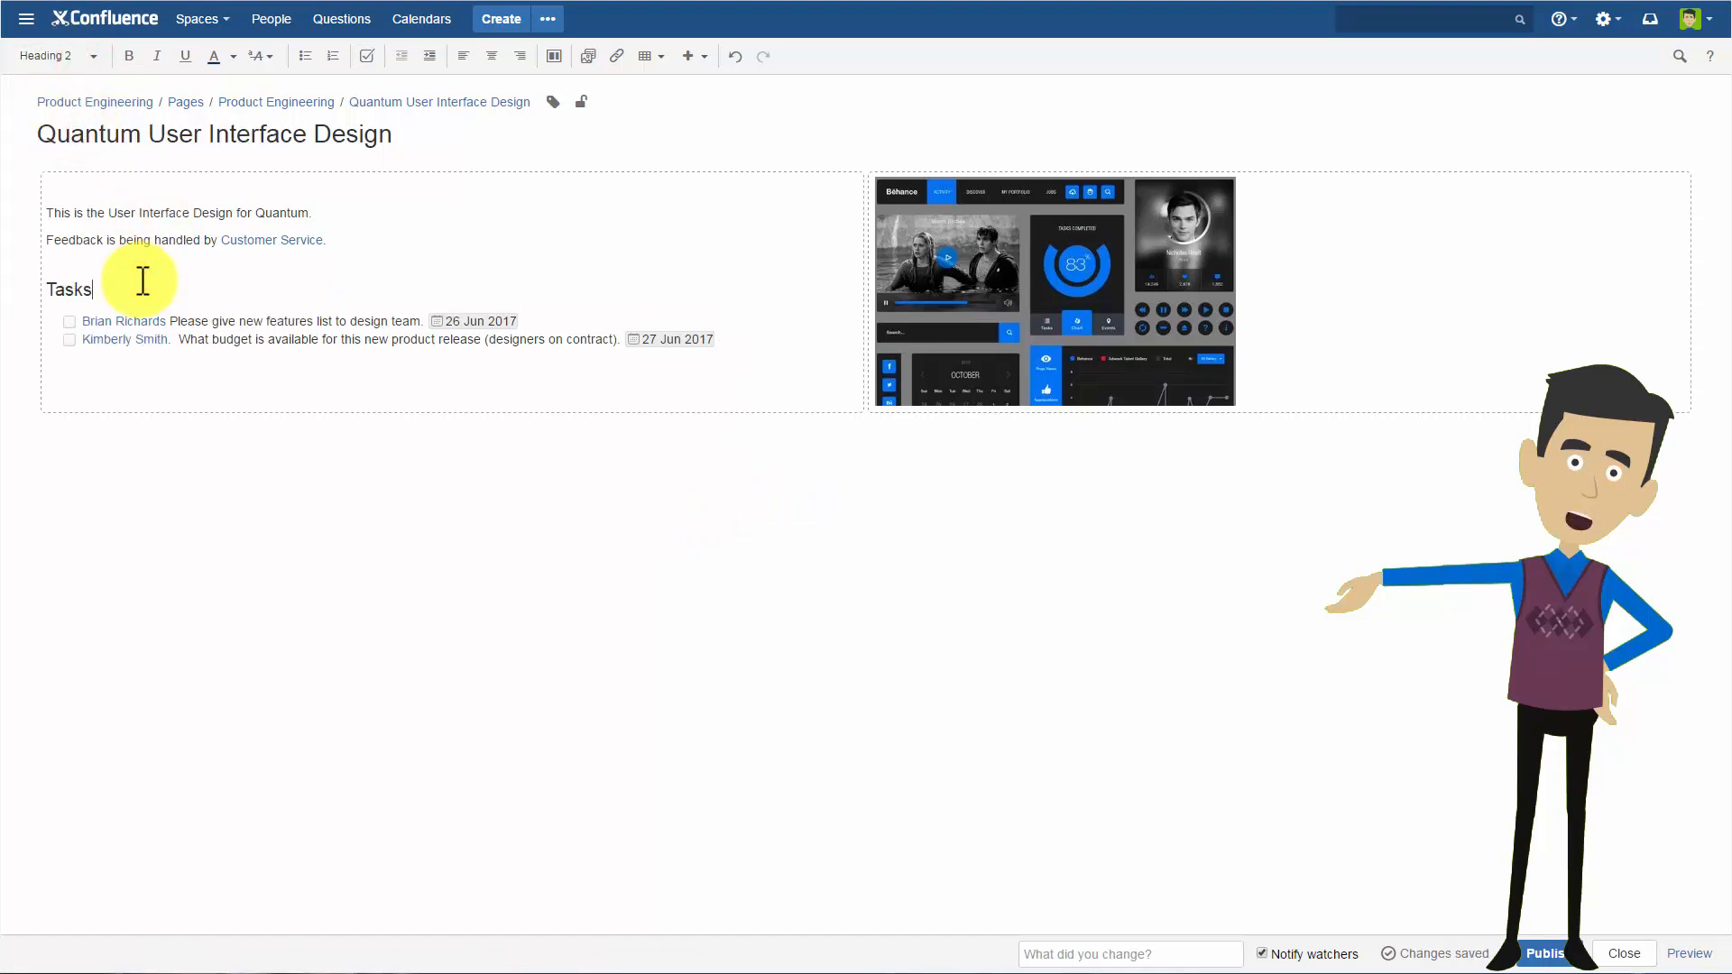
click(1545, 954)
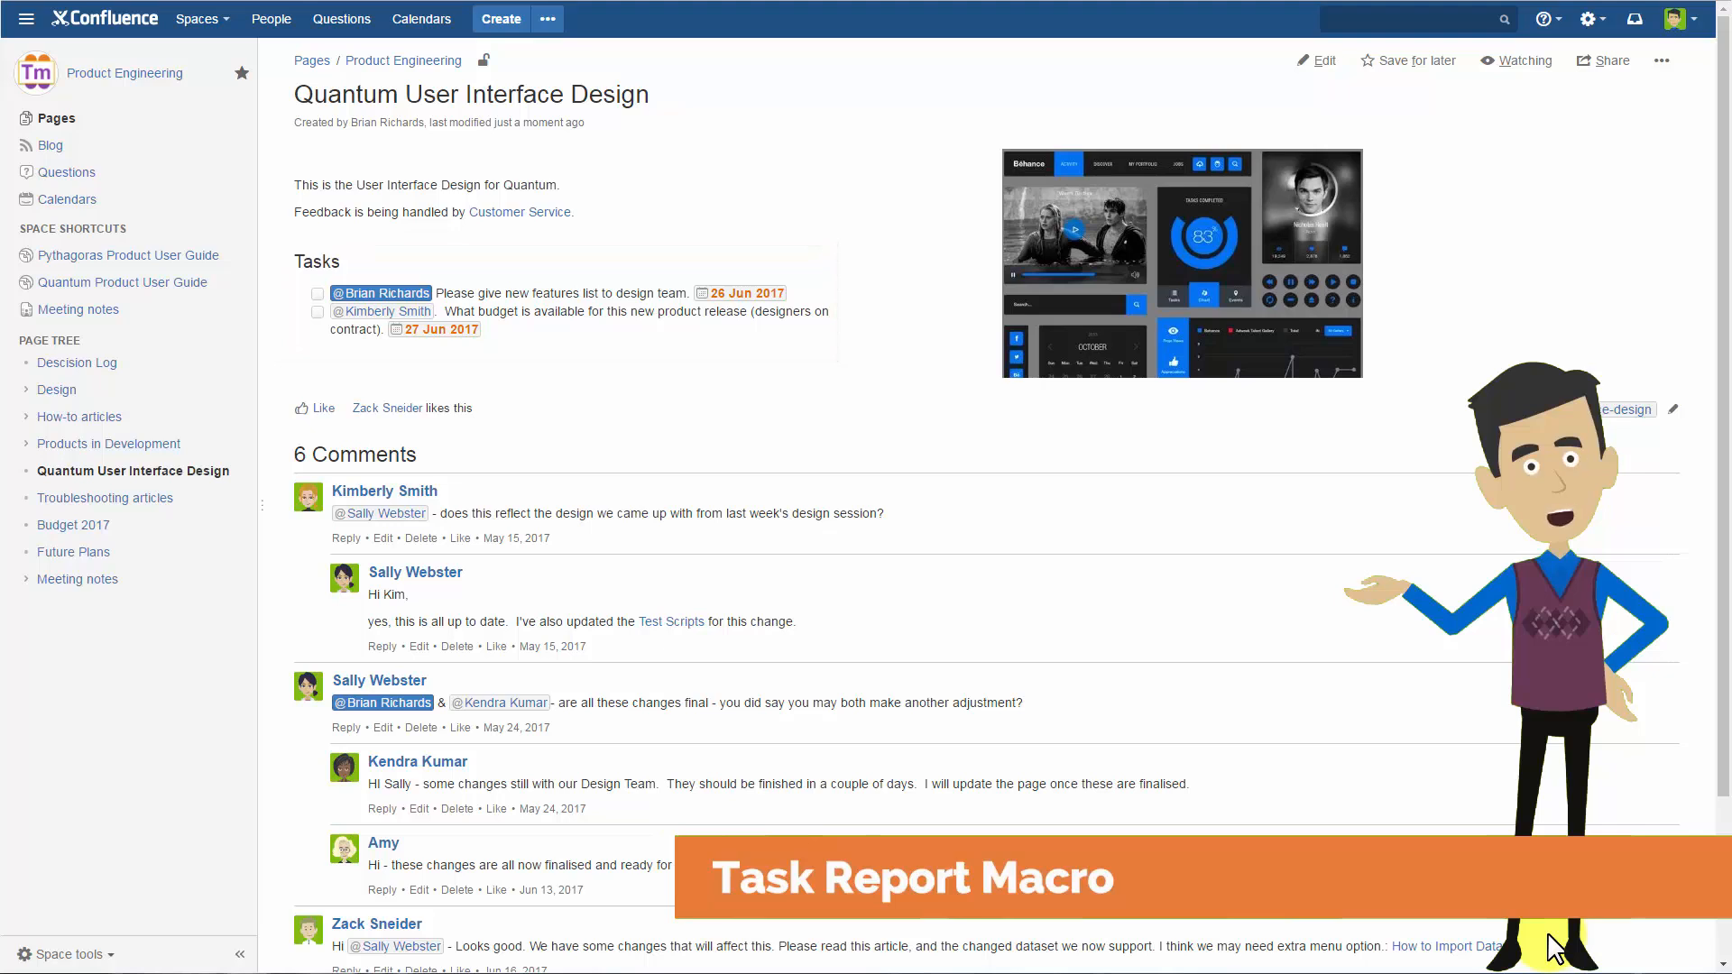
Open the Product Engineering home page for editing and add the Heading 2 title "User Interface Tasks" in the empty section beside the team.
click(161, 74)
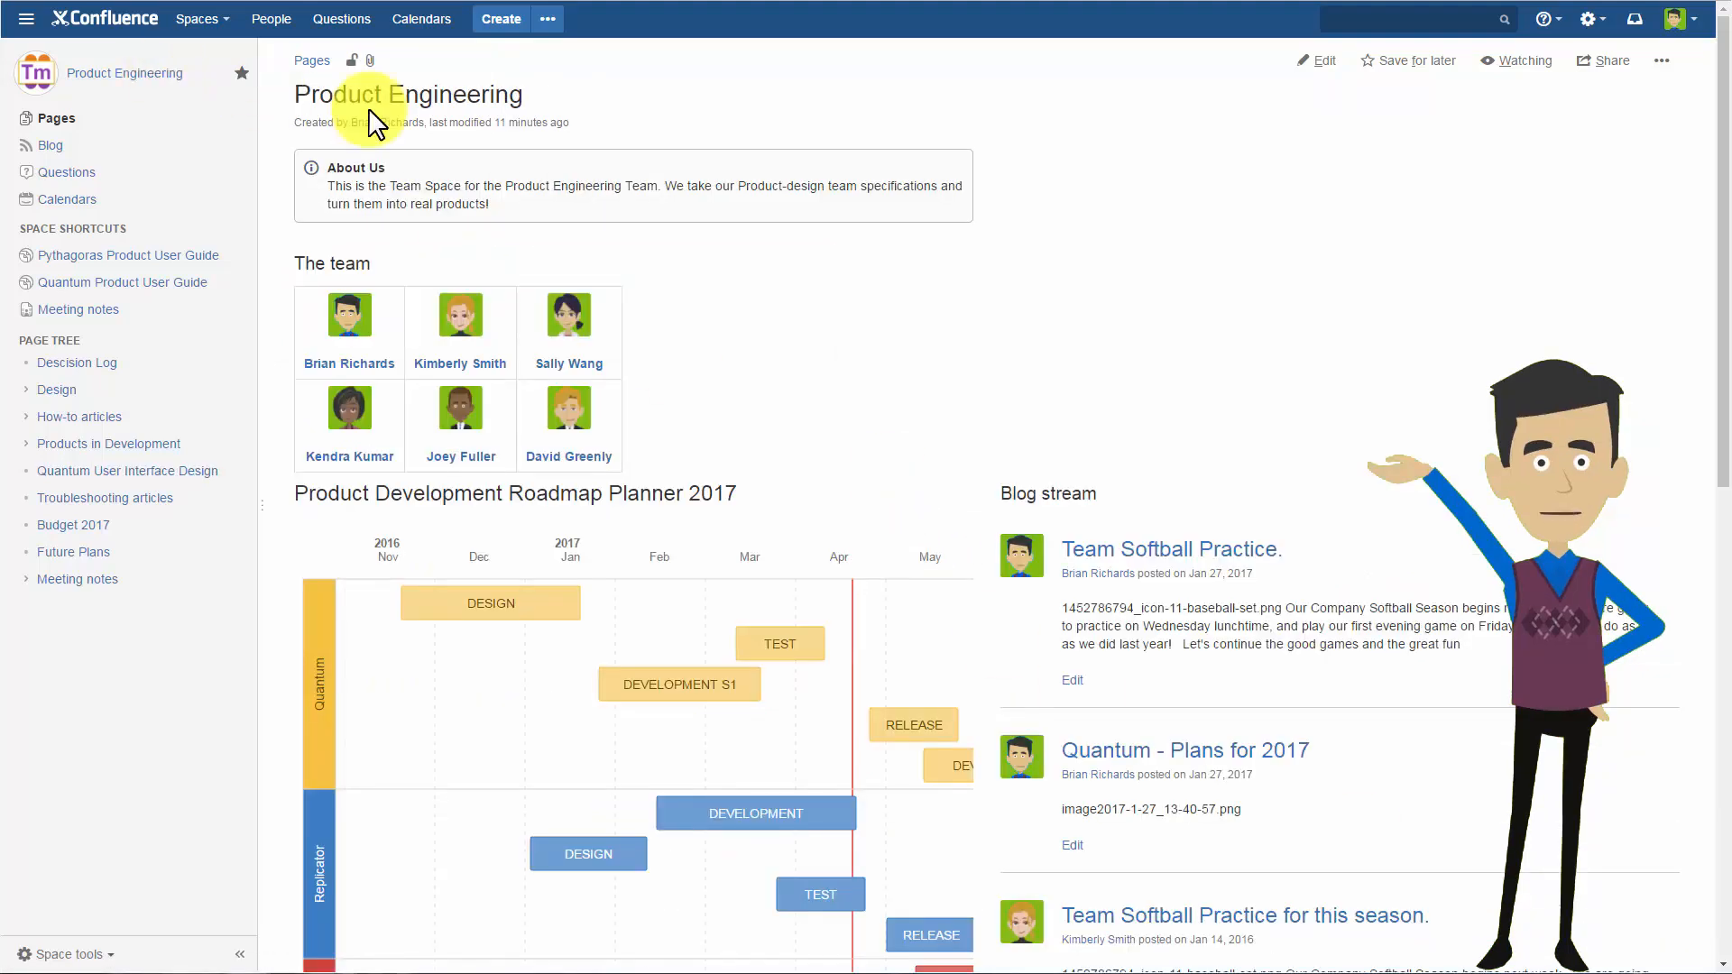
click(1322, 77)
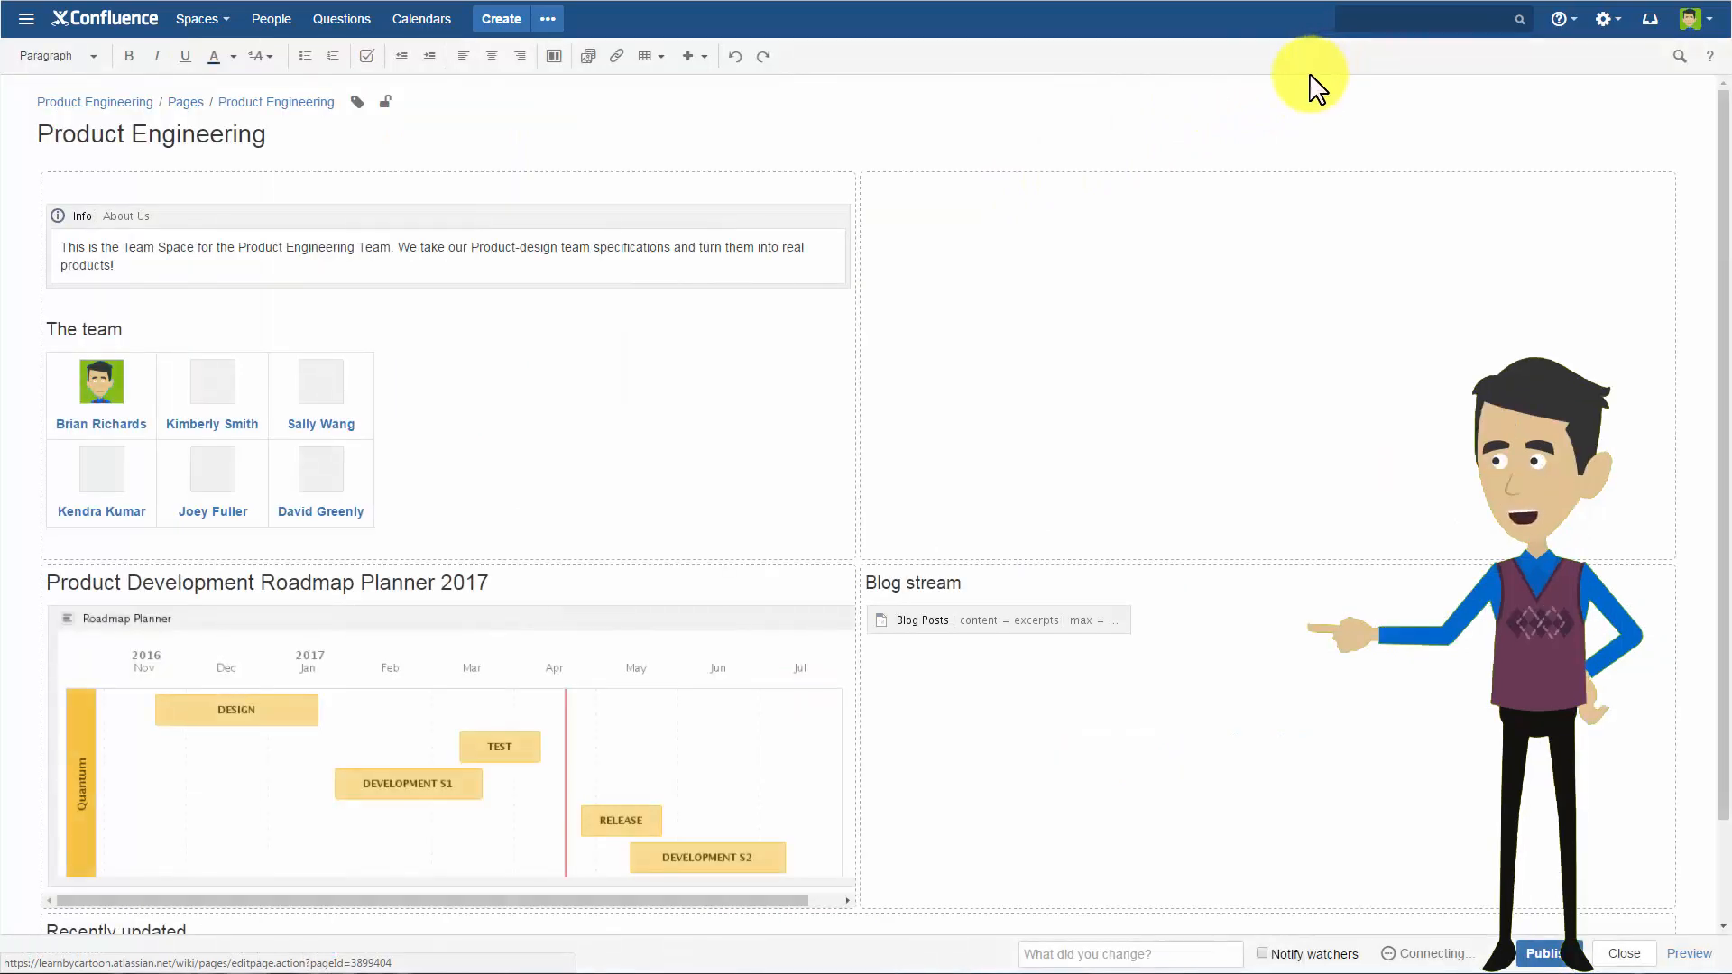
click(1049, 215)
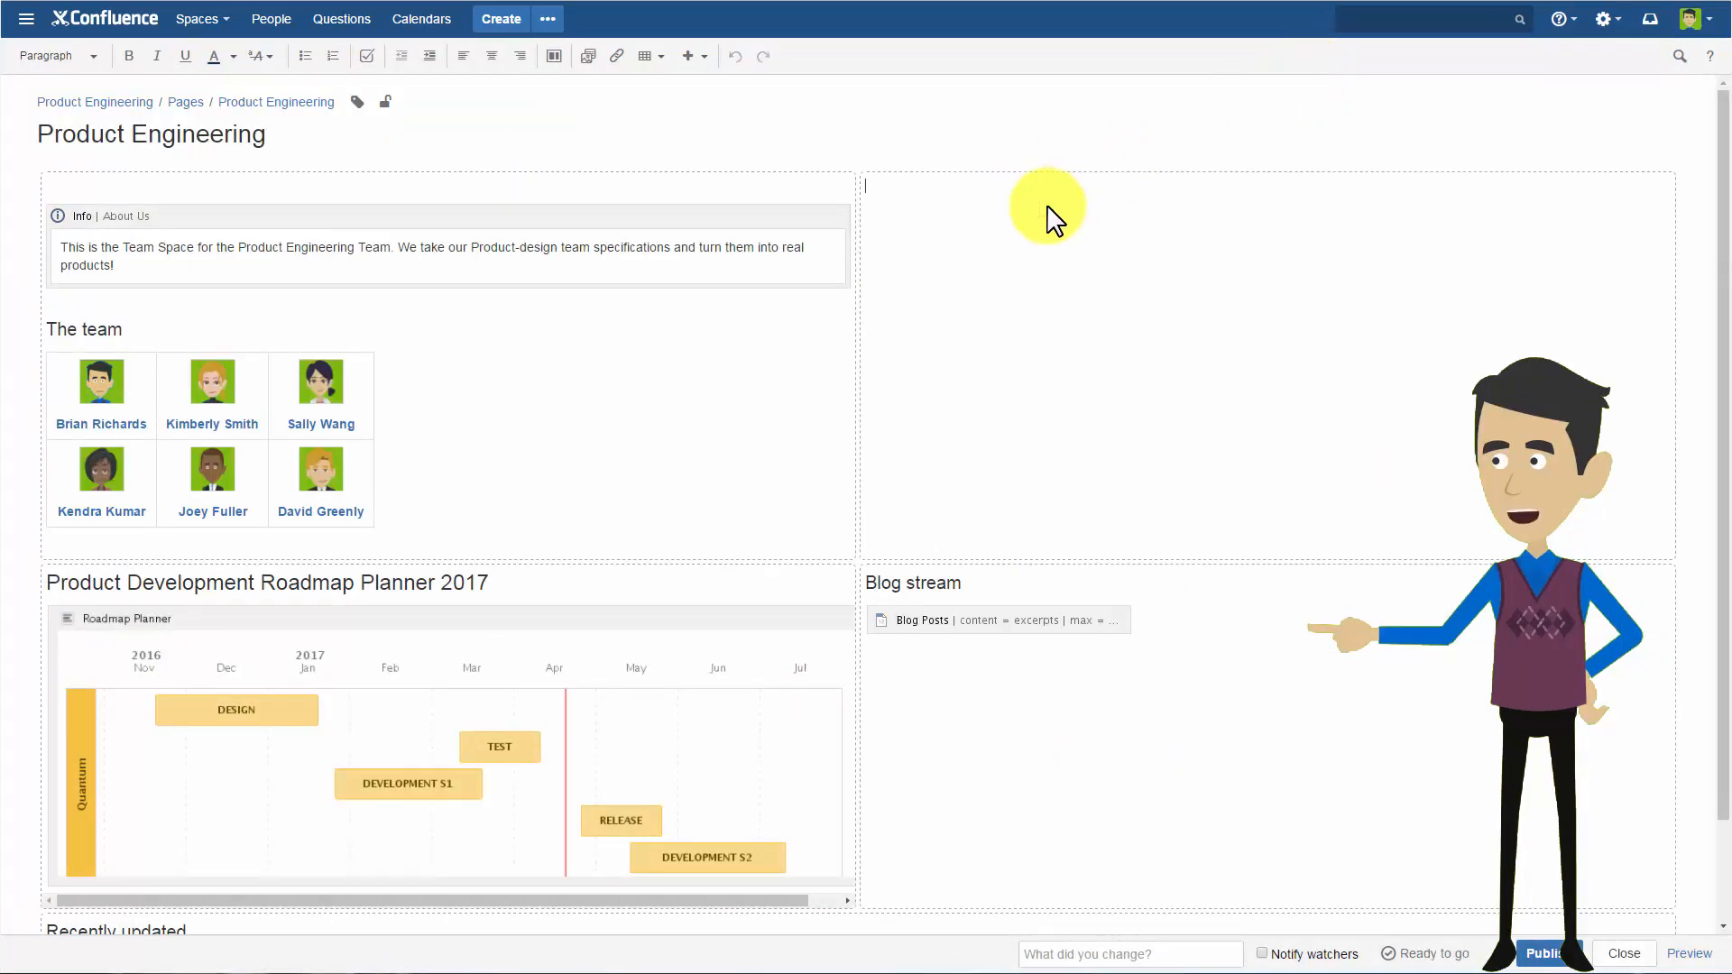
text(User Interface Tasks)
key(ctrl+2)
key(Return)
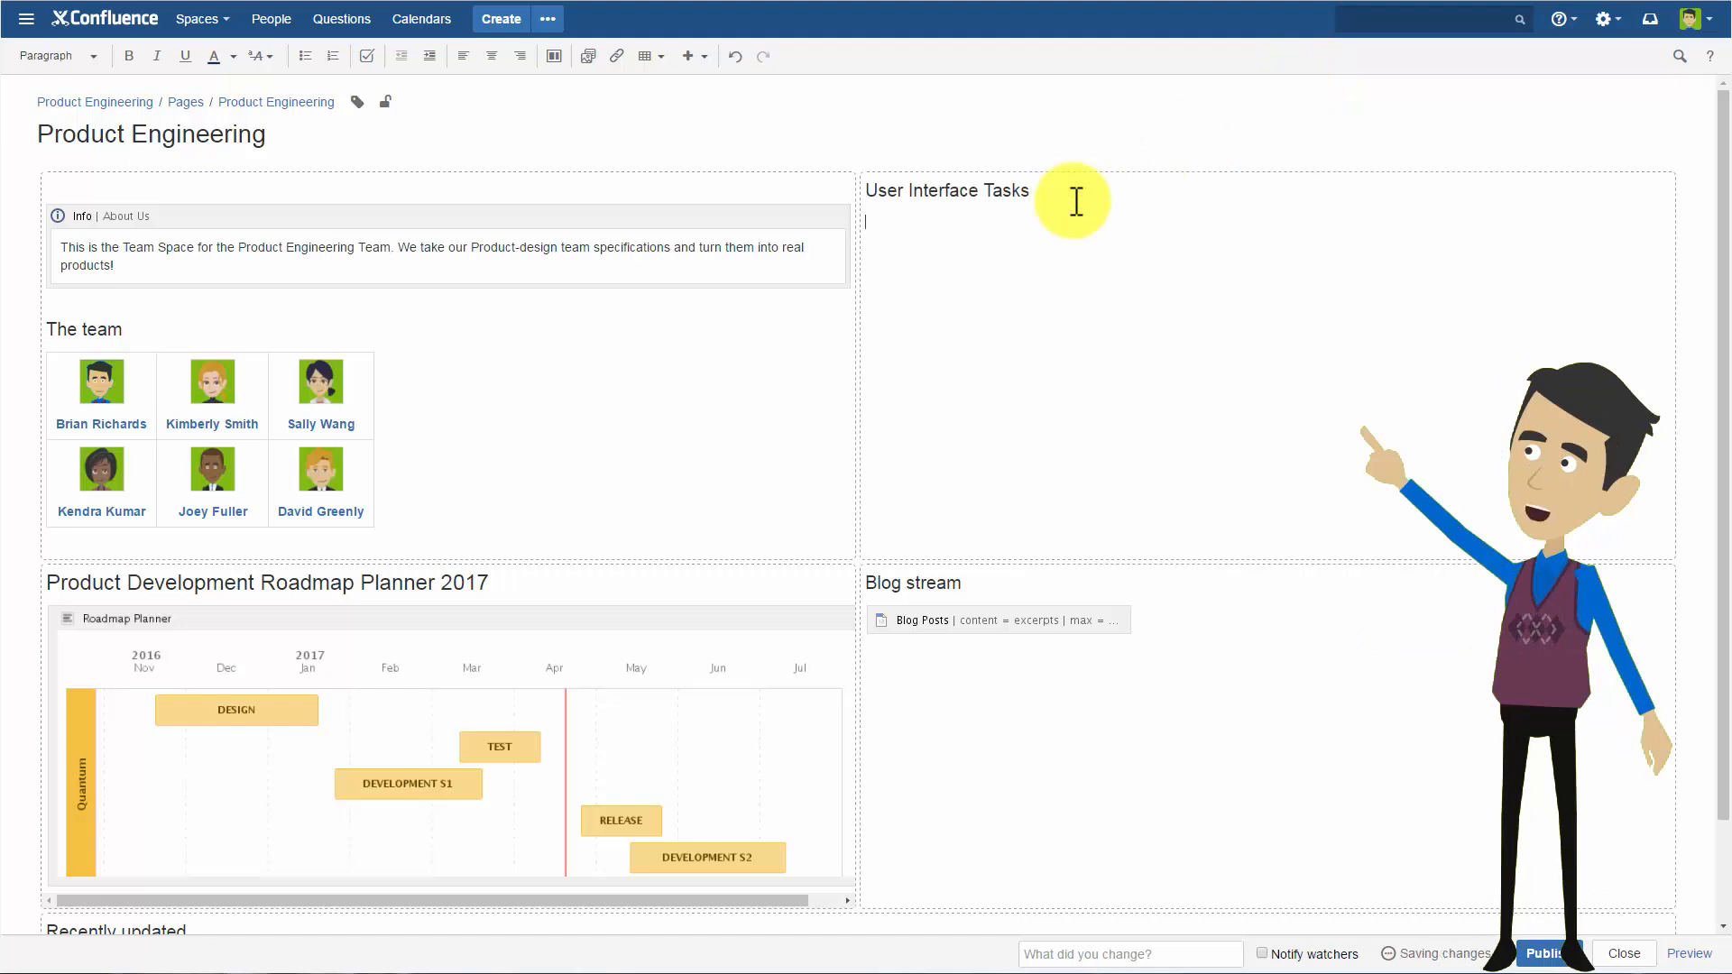
Start inserting a Task report macro from the Confluence content macros below the "User Interface Tasks" heading.
click(698, 58)
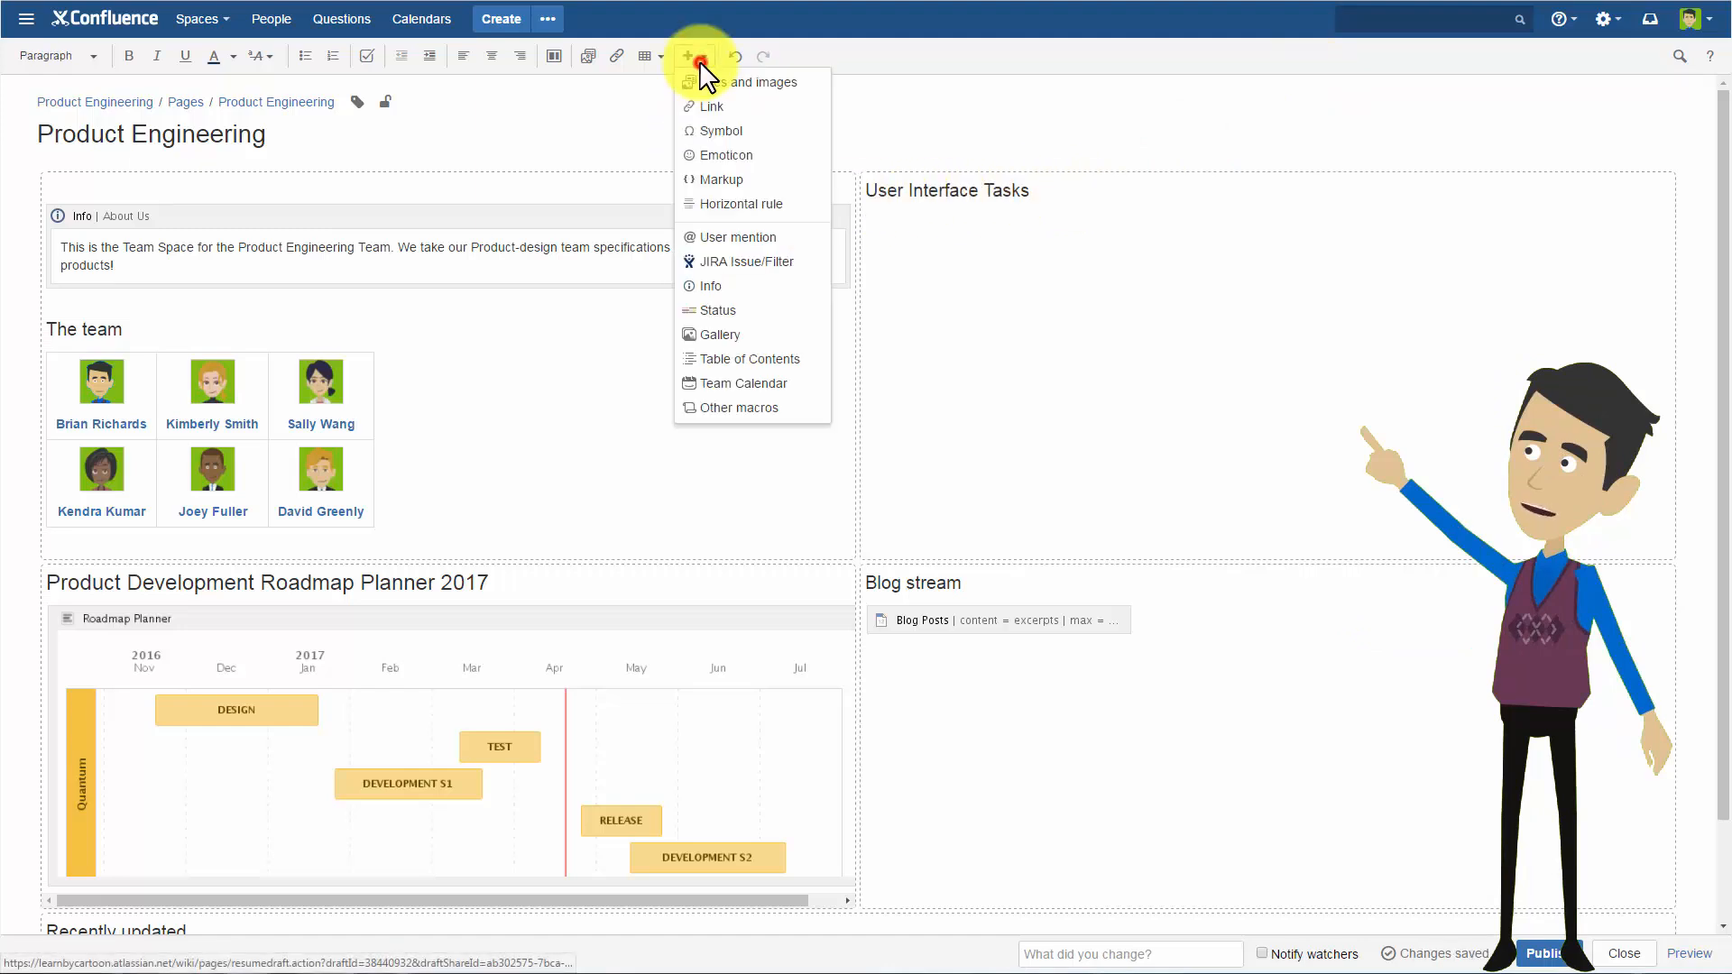
click(772, 412)
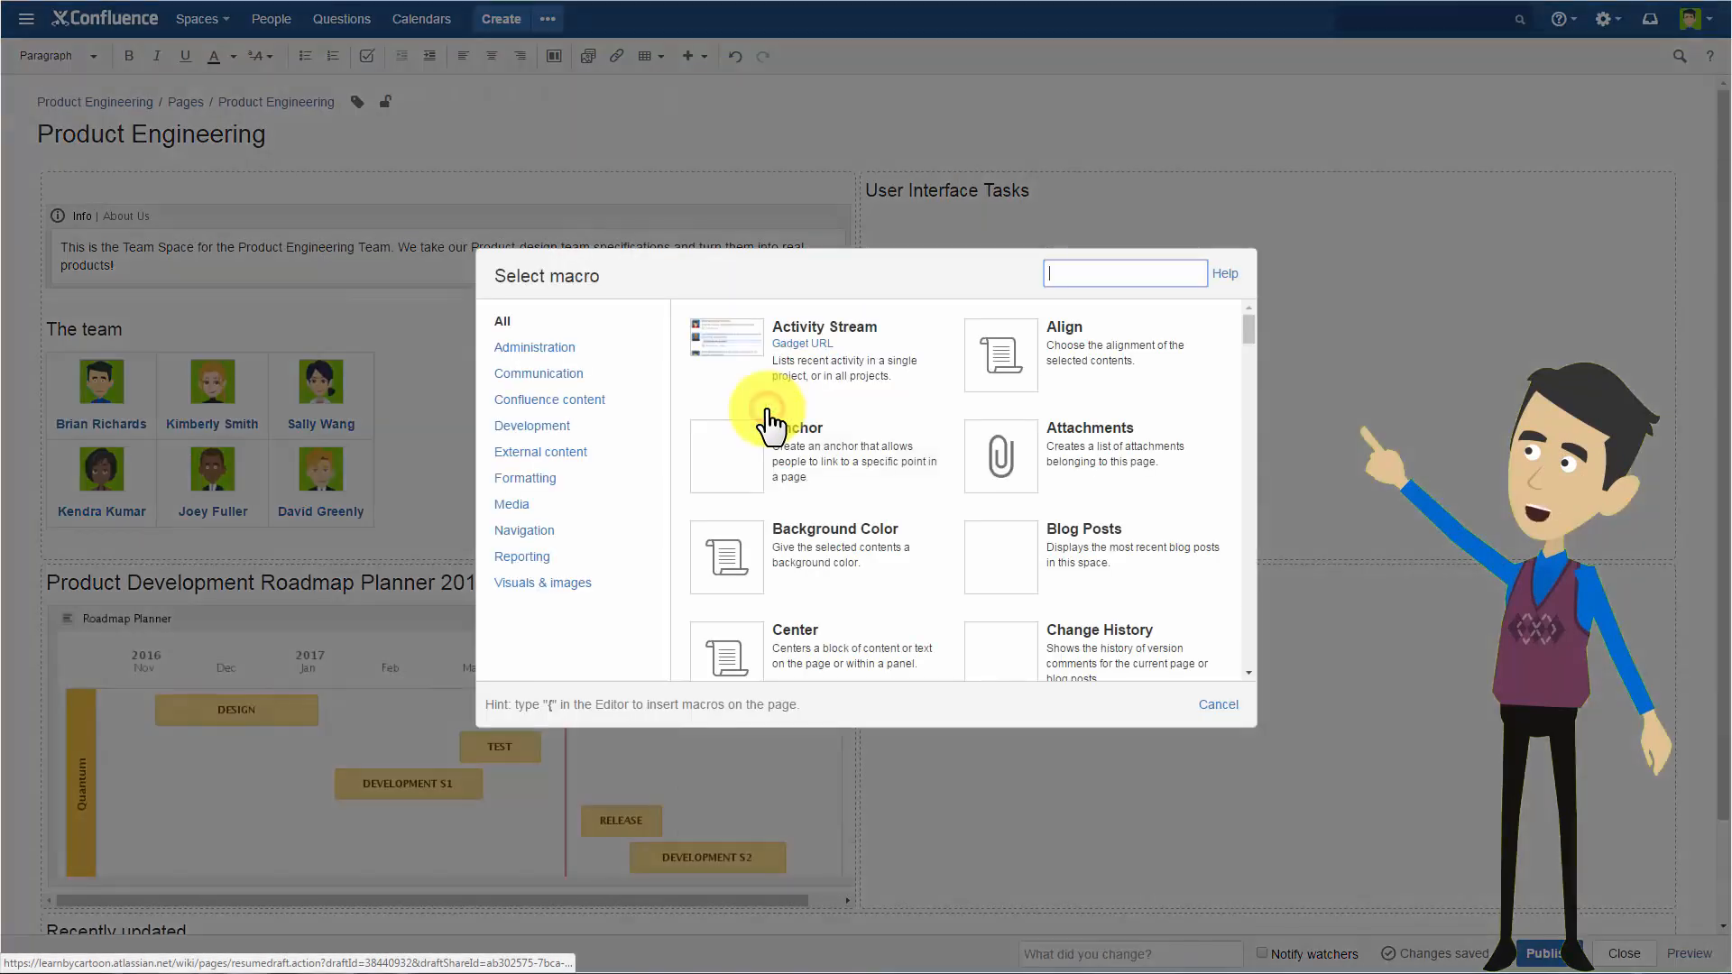
click(577, 400)
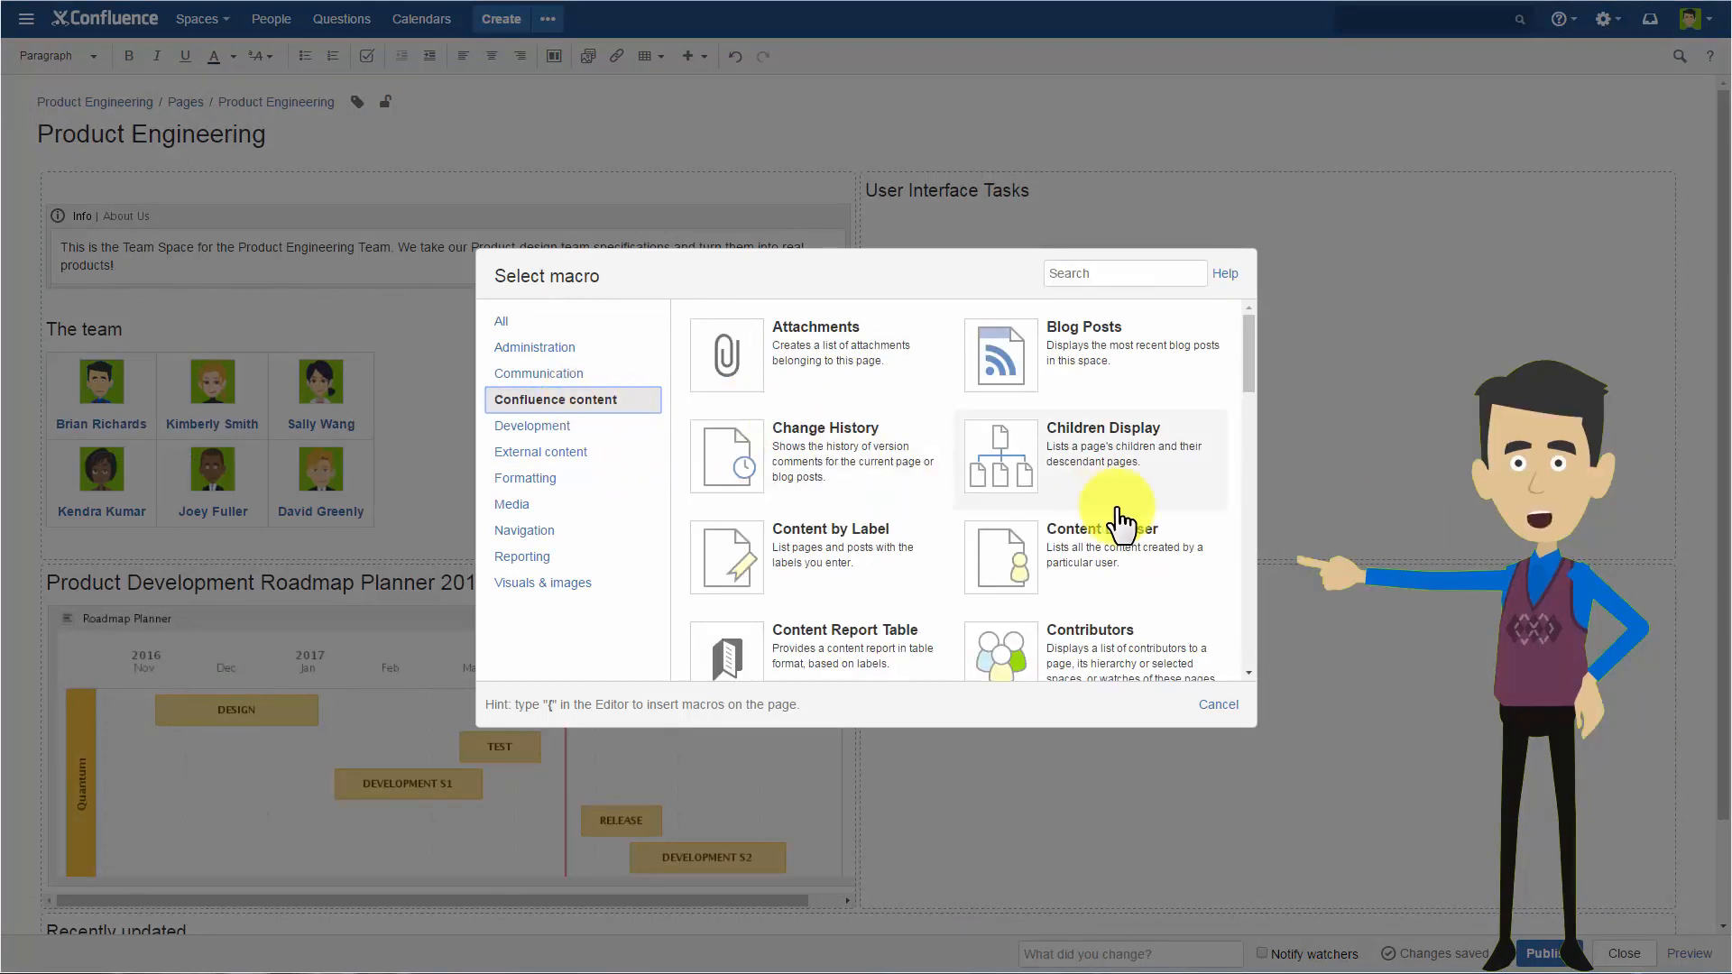
scroll(1119, 527, down, 3)
scroll(1117, 534, down, 2)
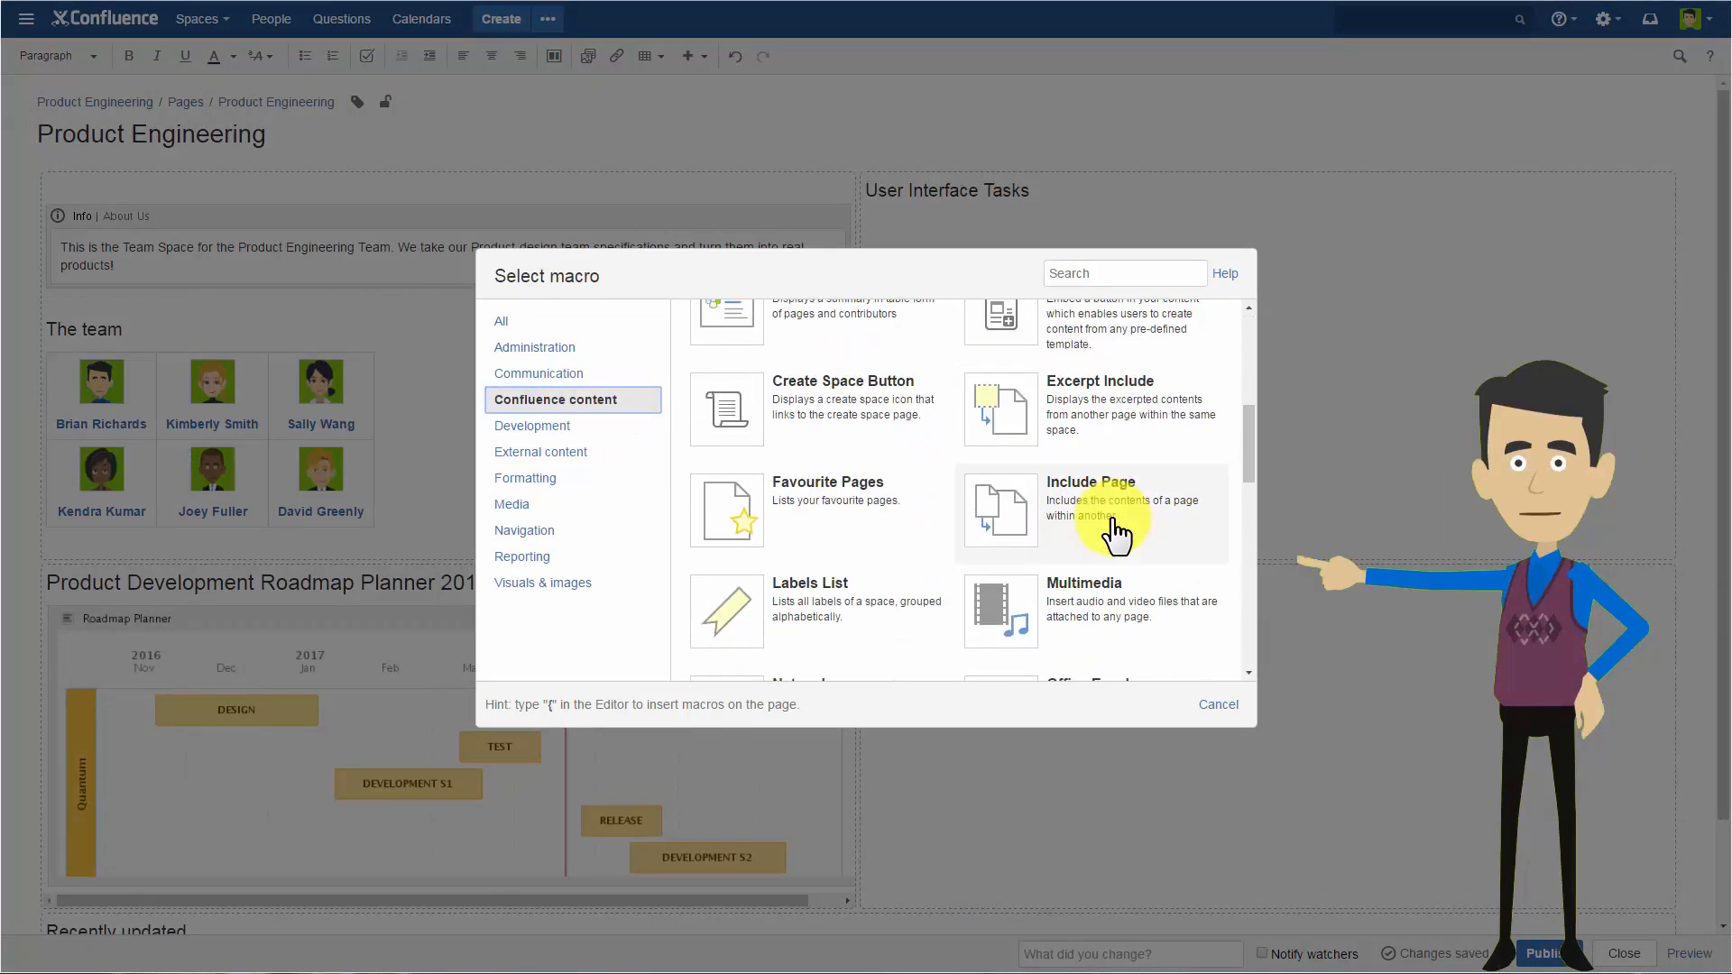
scroll(1113, 538, down, 5)
scroll(1113, 539, down, 4)
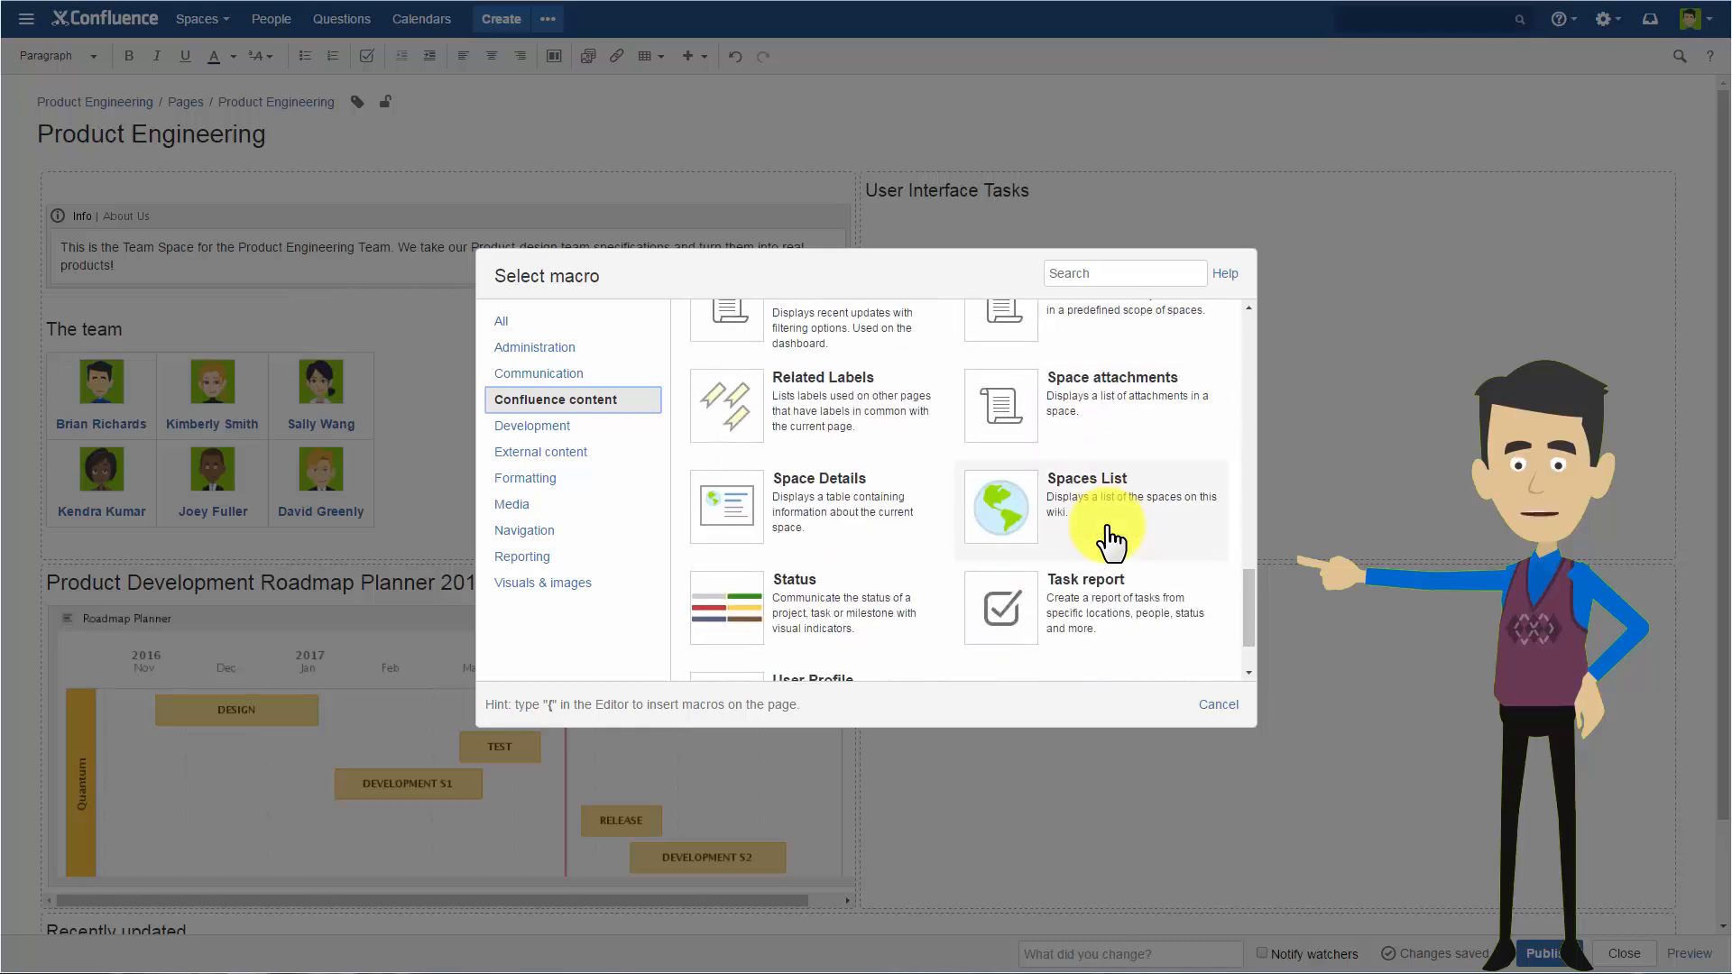
click(1148, 626)
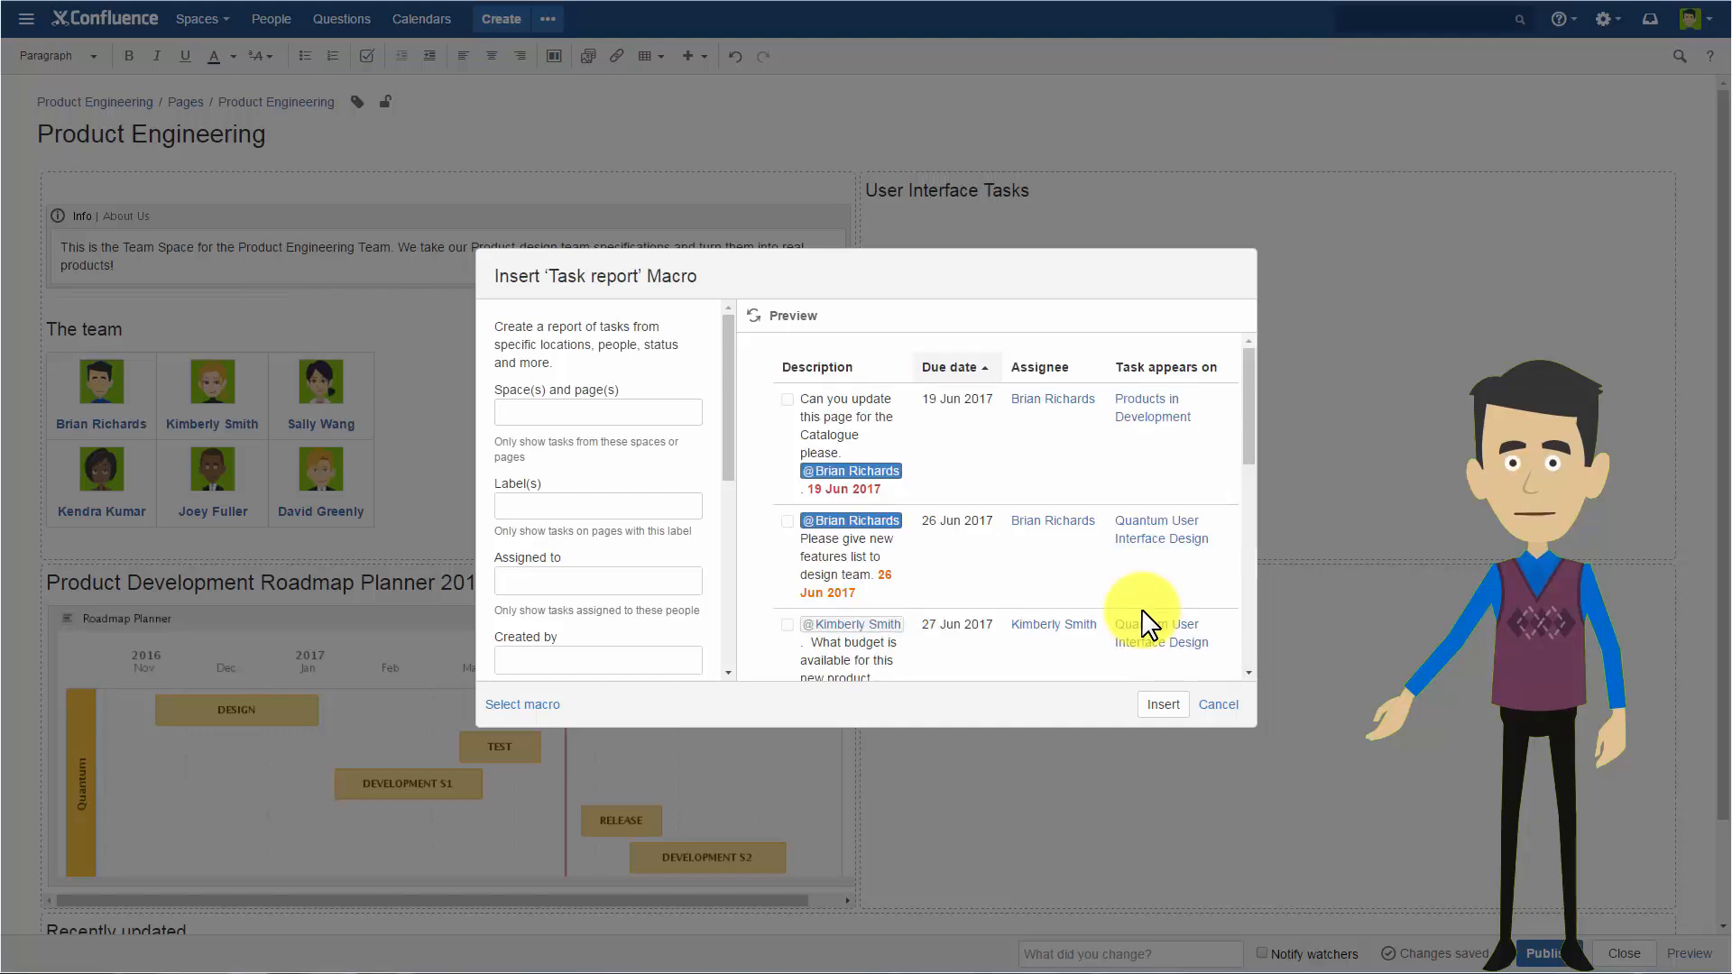
Leave the report's space and page filter empty and set its label filter to user-interface-design.
click(567, 408)
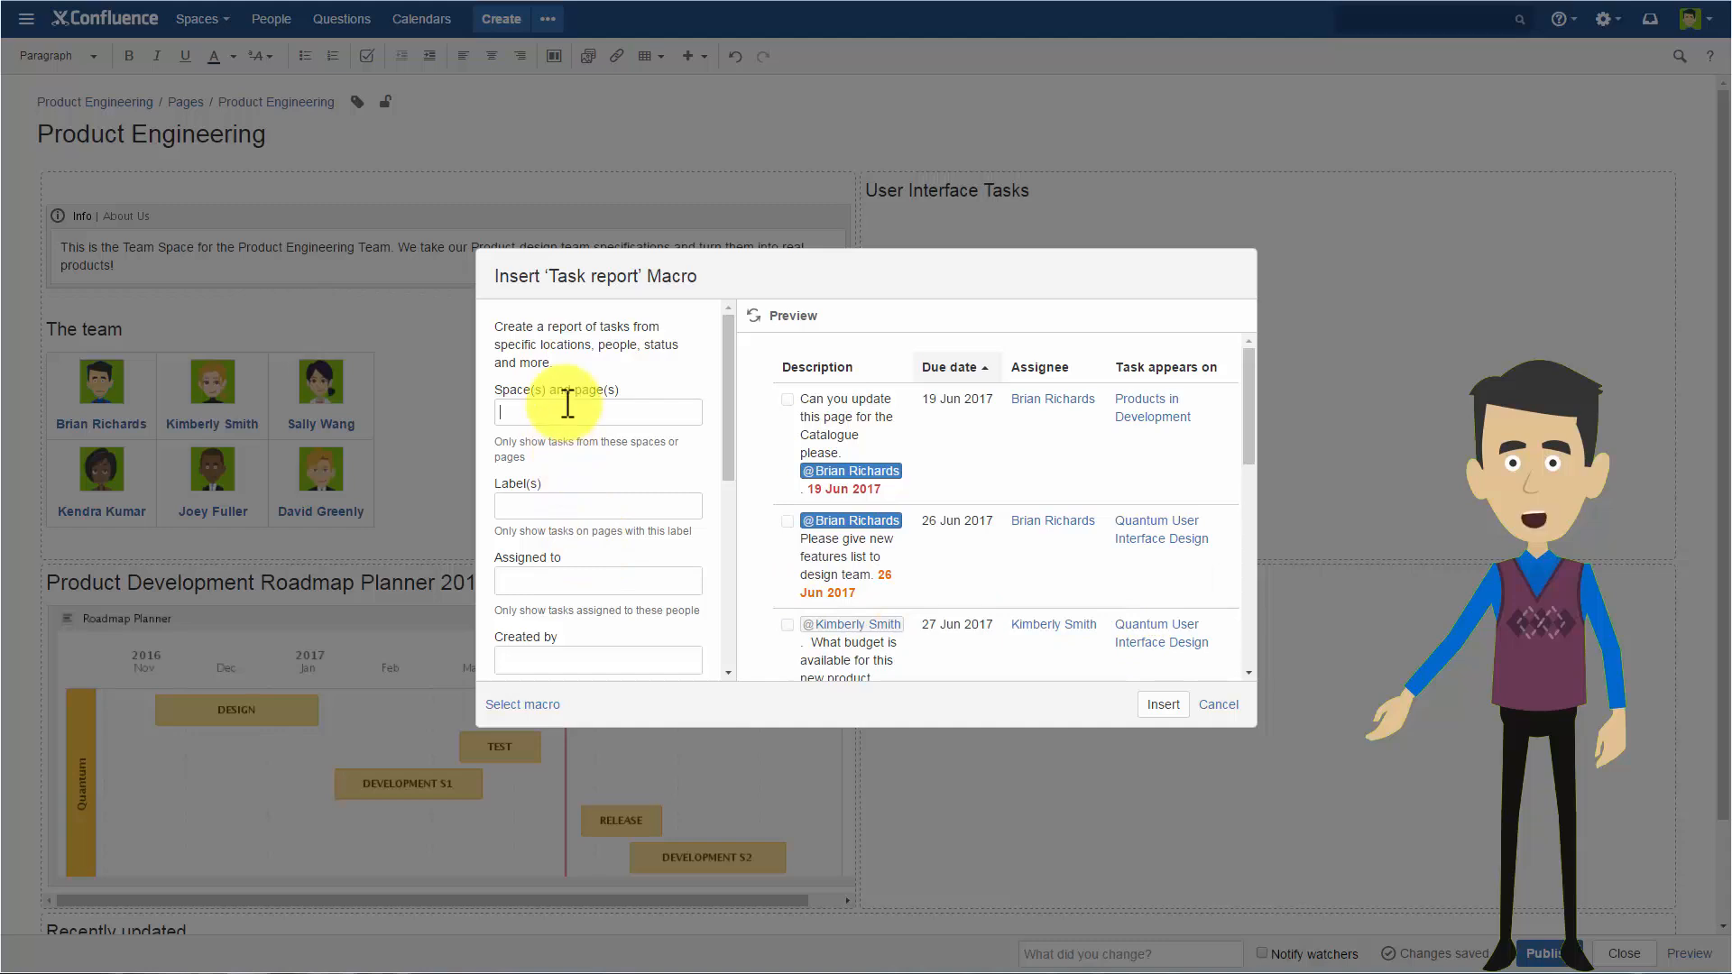
click(568, 404)
click(654, 415)
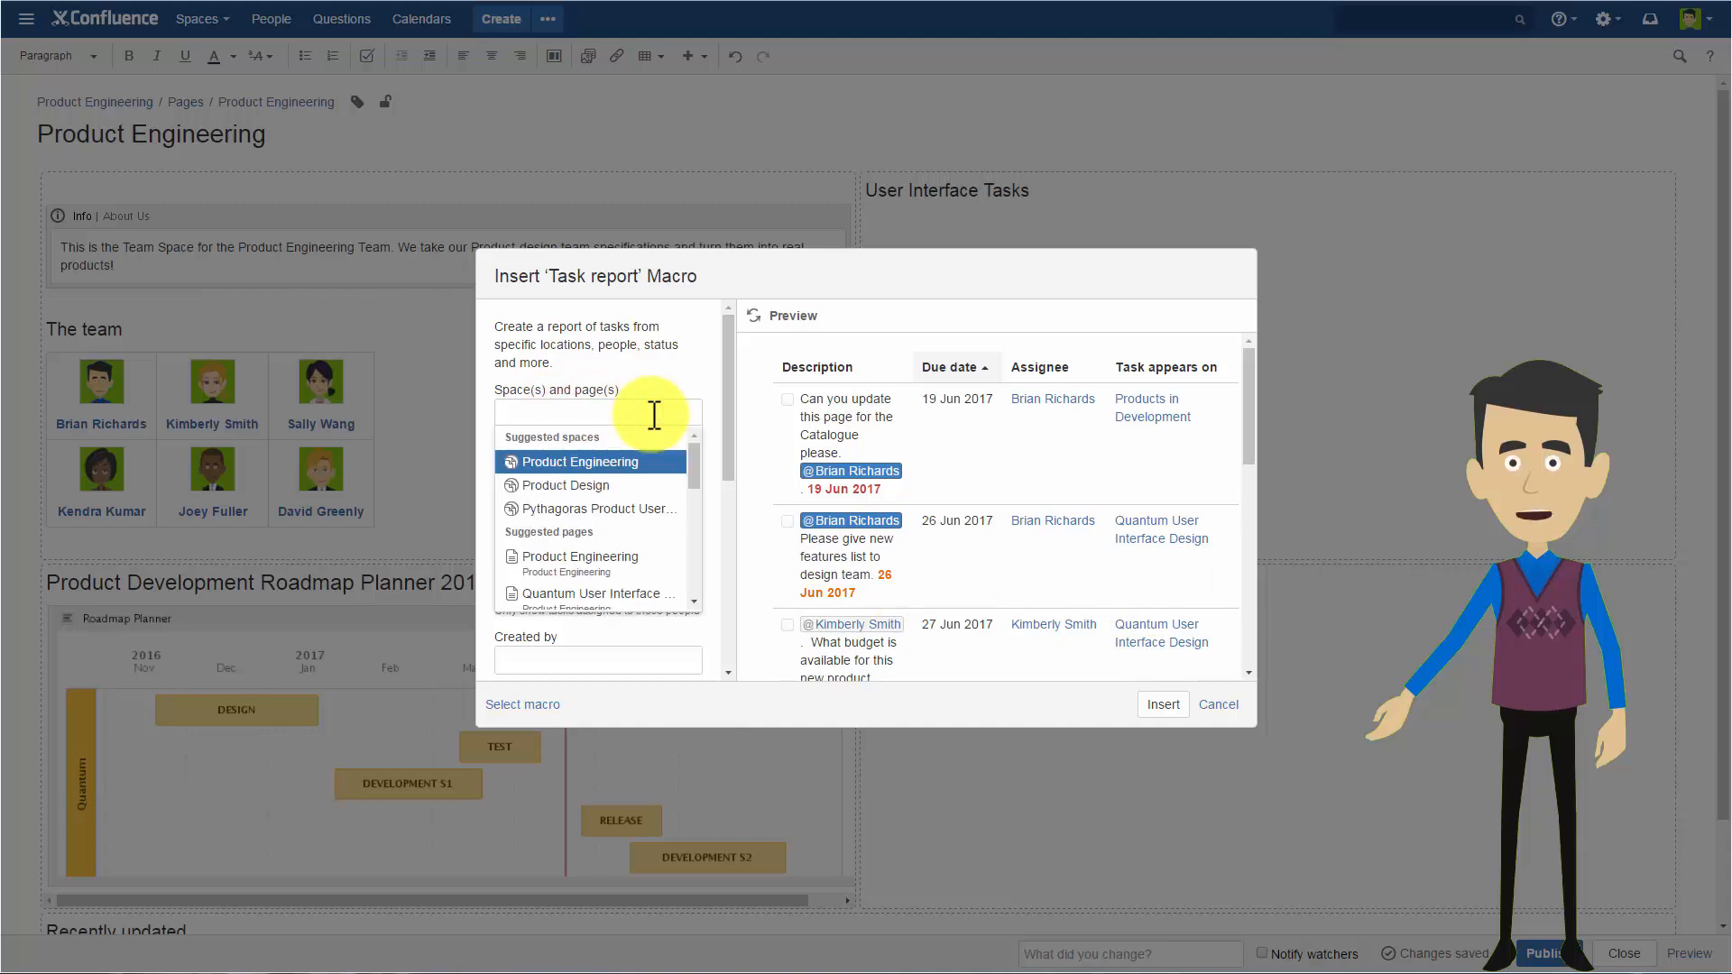
click(653, 415)
click(612, 506)
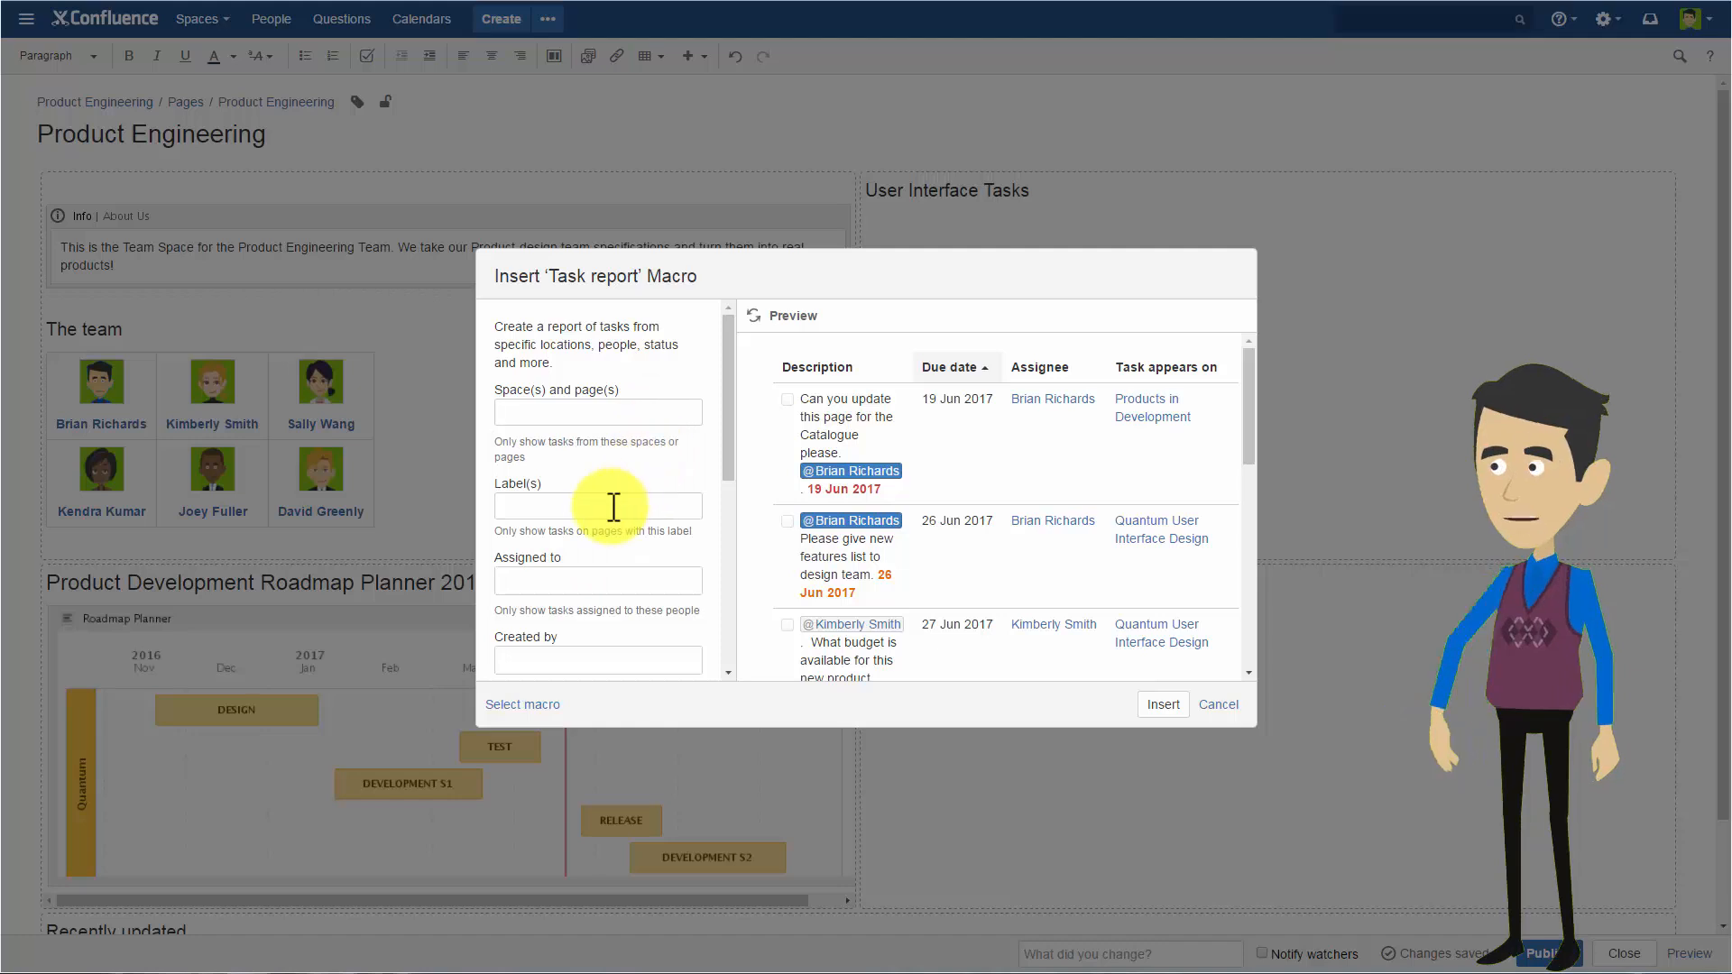
scroll(616, 499, down, 1)
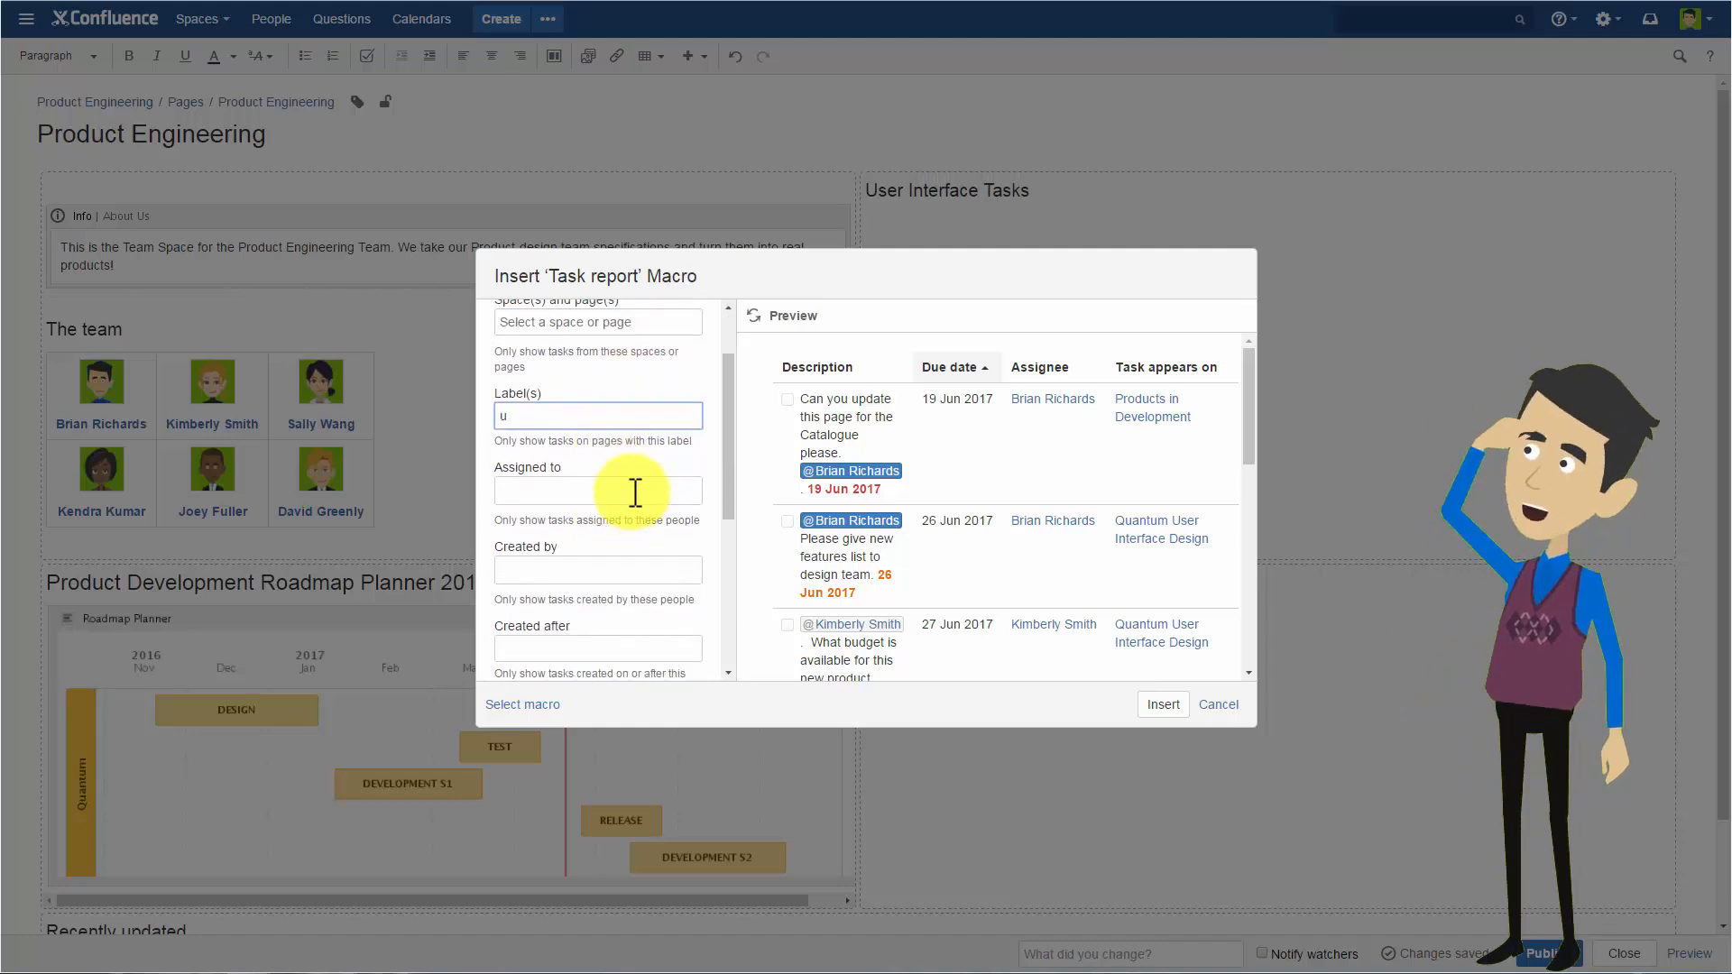
text(user-interface-design)
Insert the task report with its remaining options at their defaults and publish the Product Engineering page.
click(635, 491)
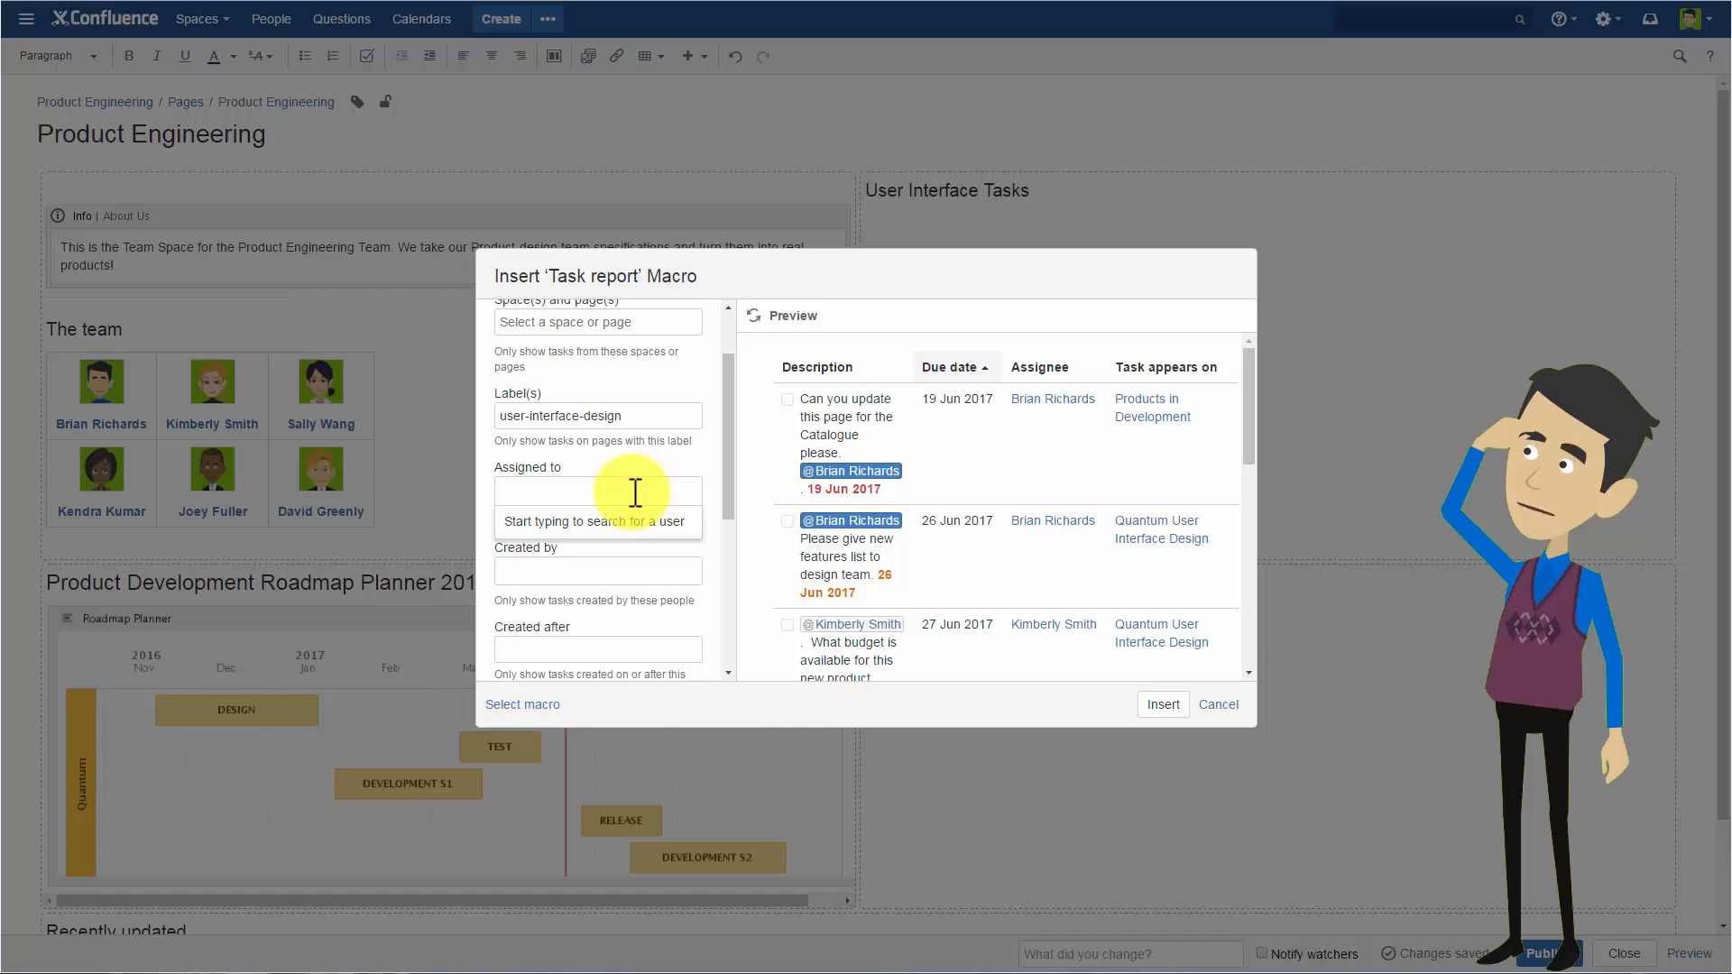
click(601, 570)
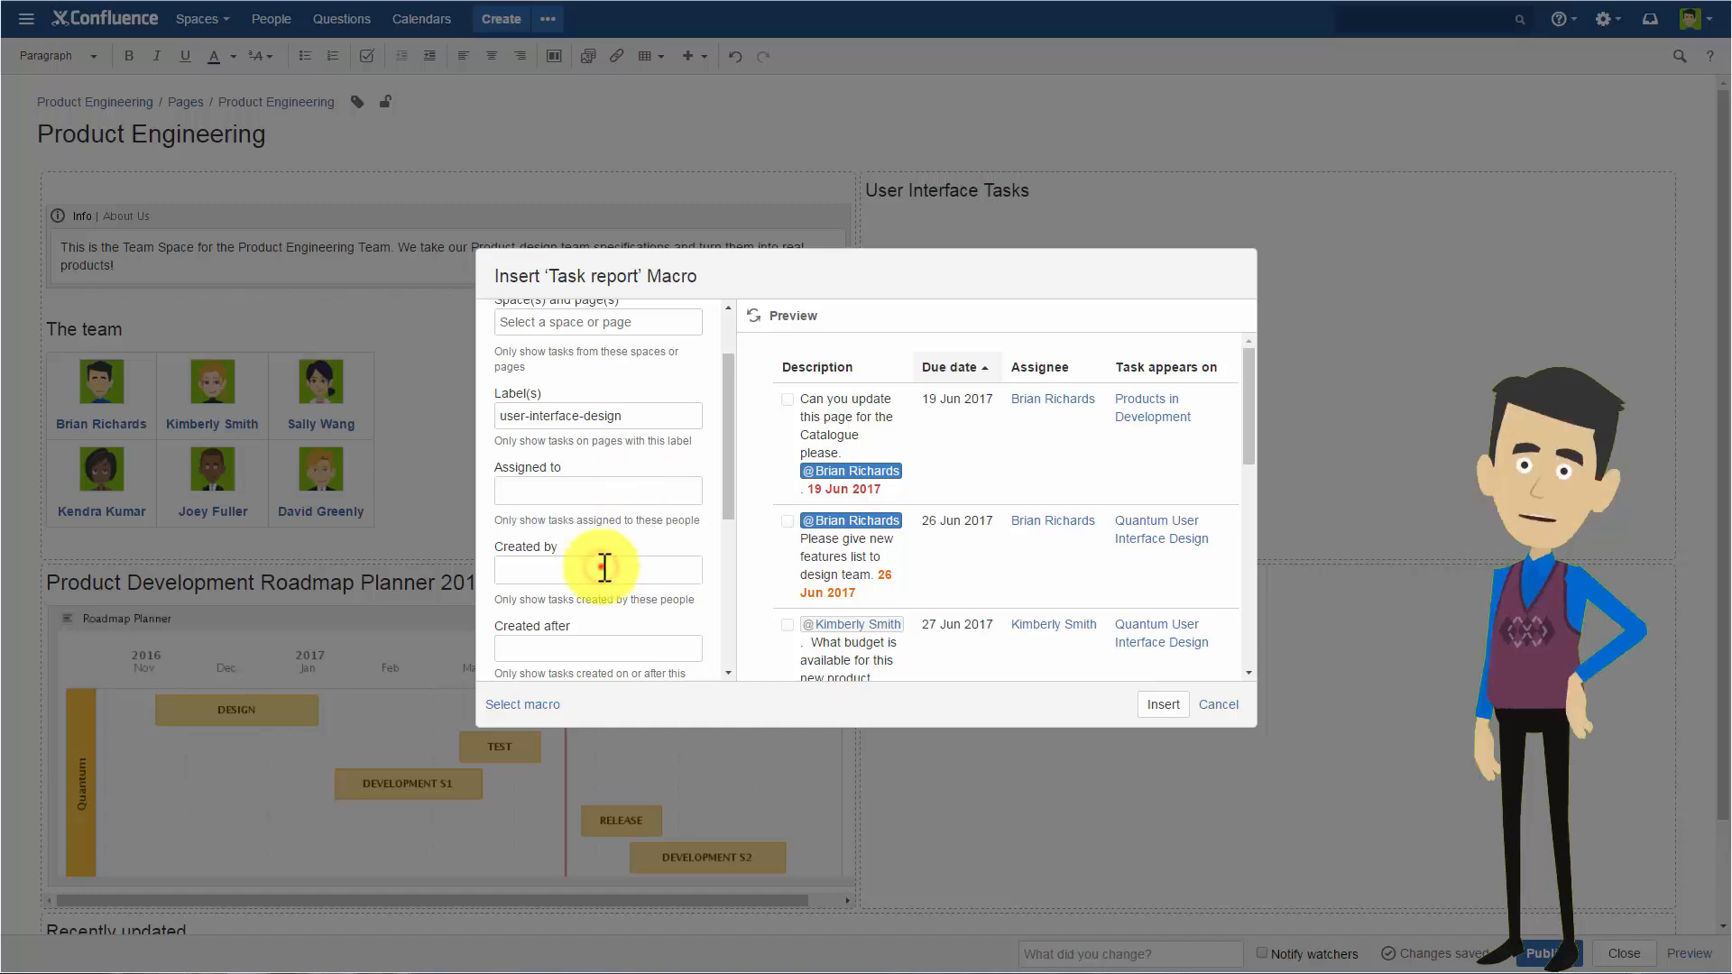
scroll(601, 568, down, 2)
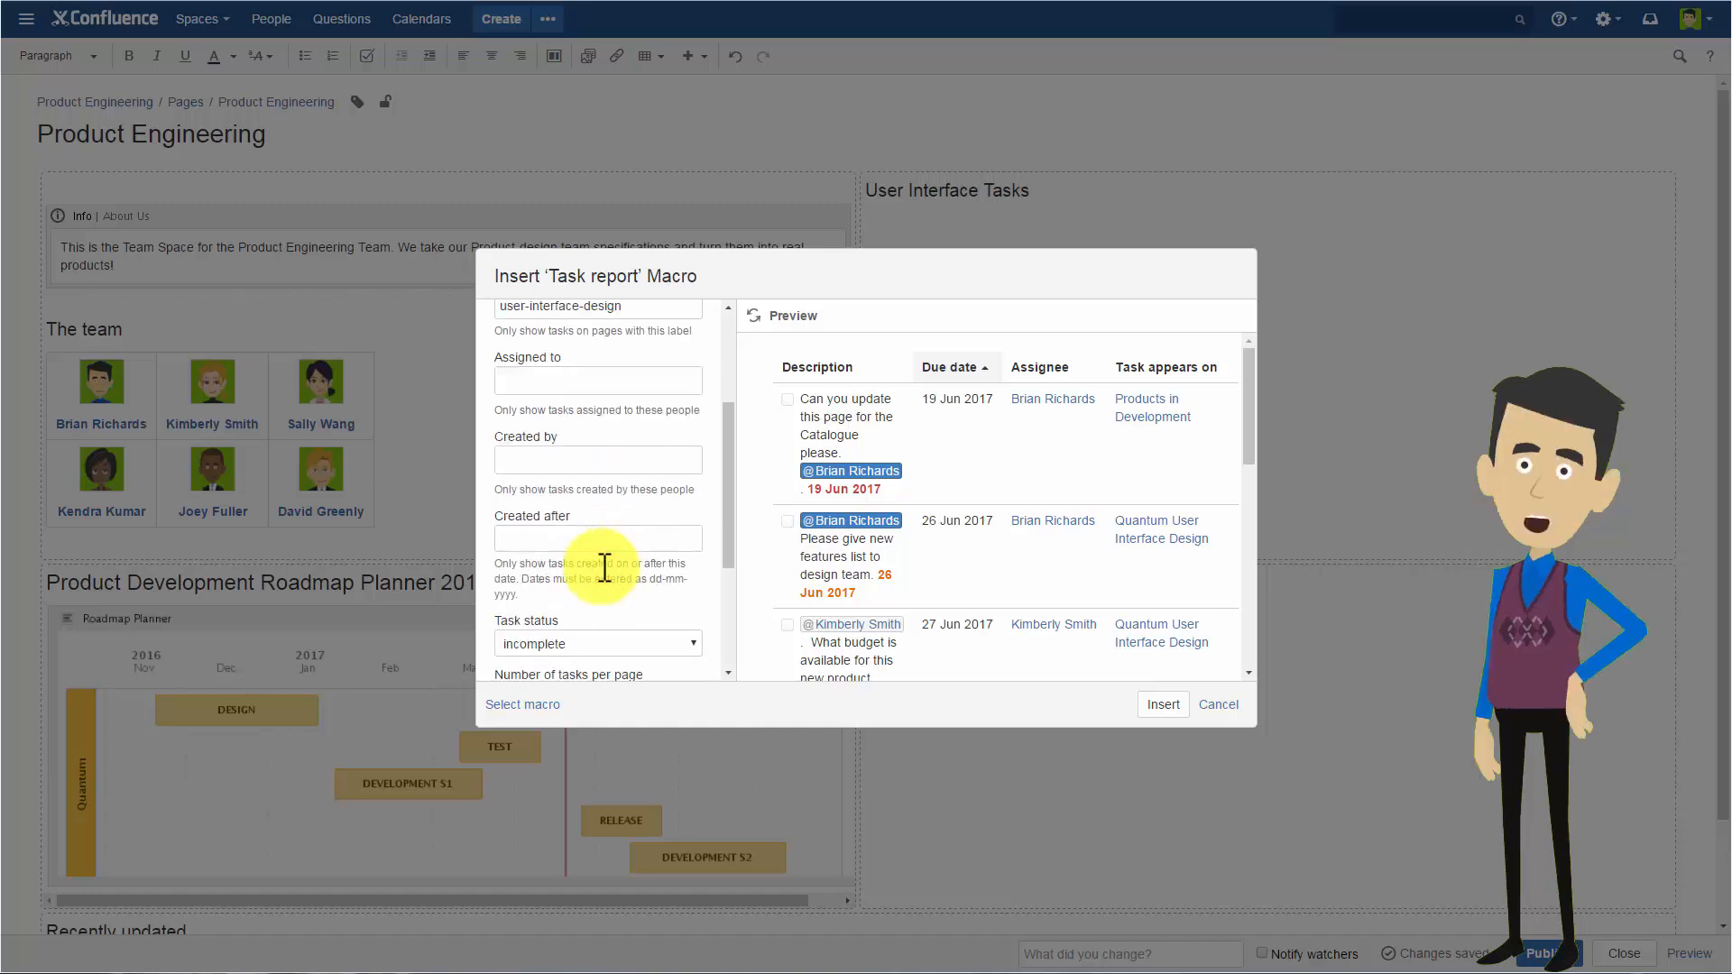
click(596, 469)
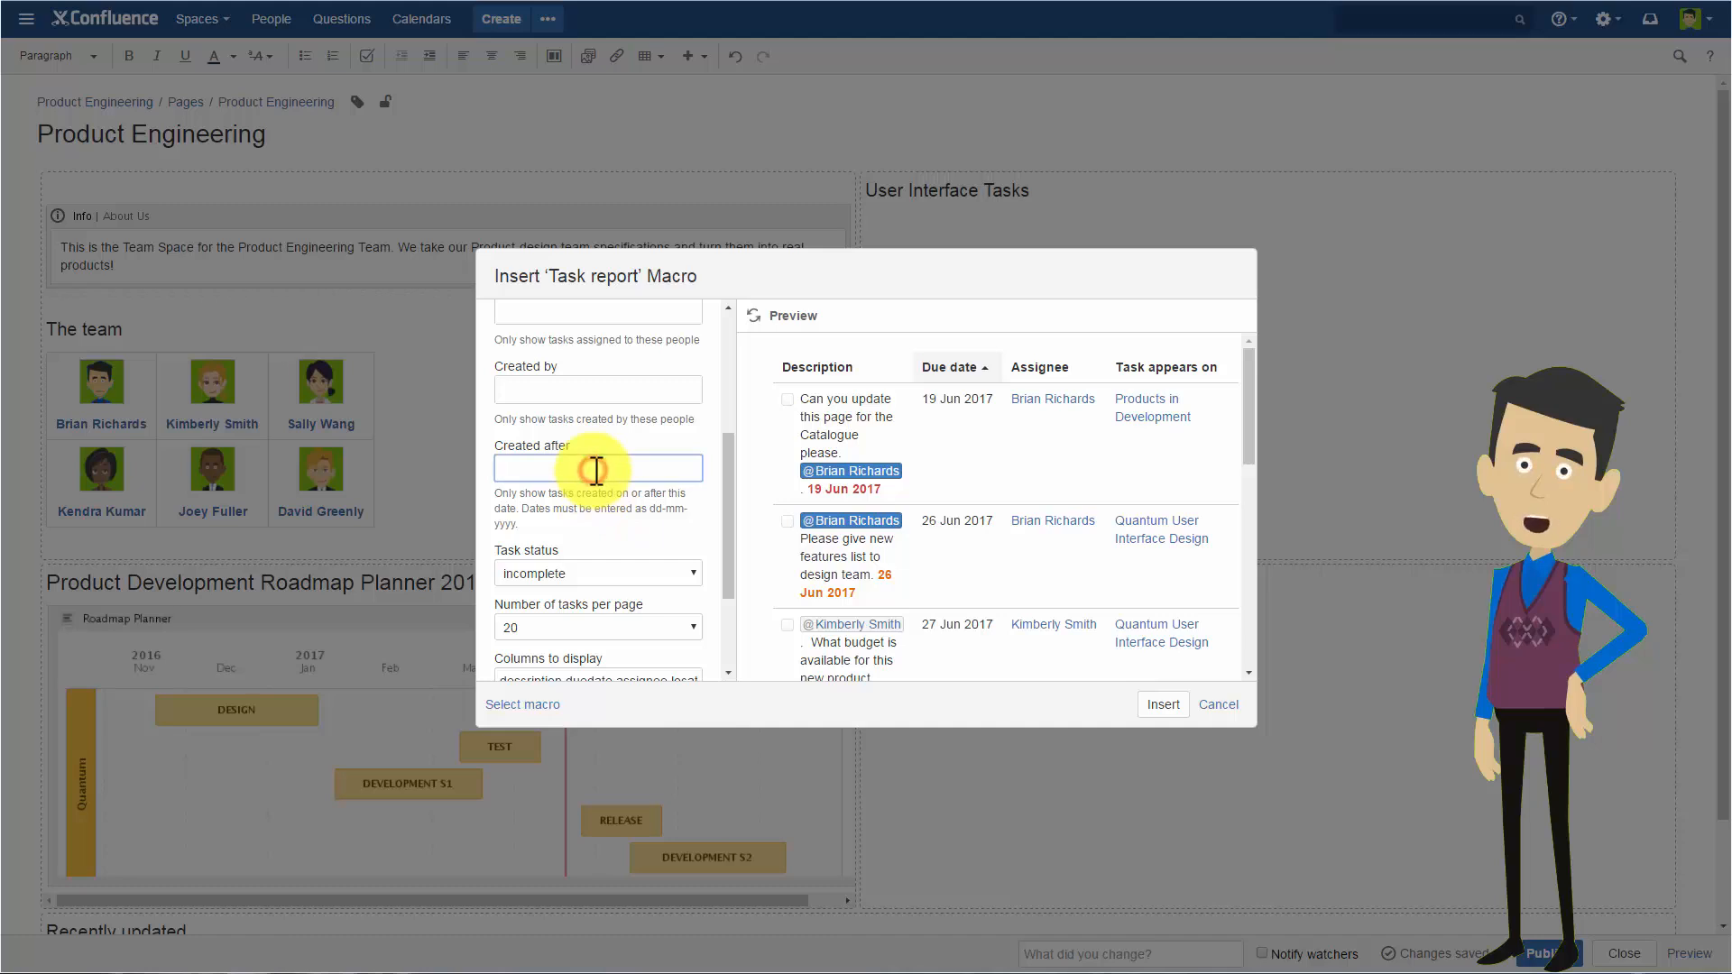
scroll(596, 469, down, 2)
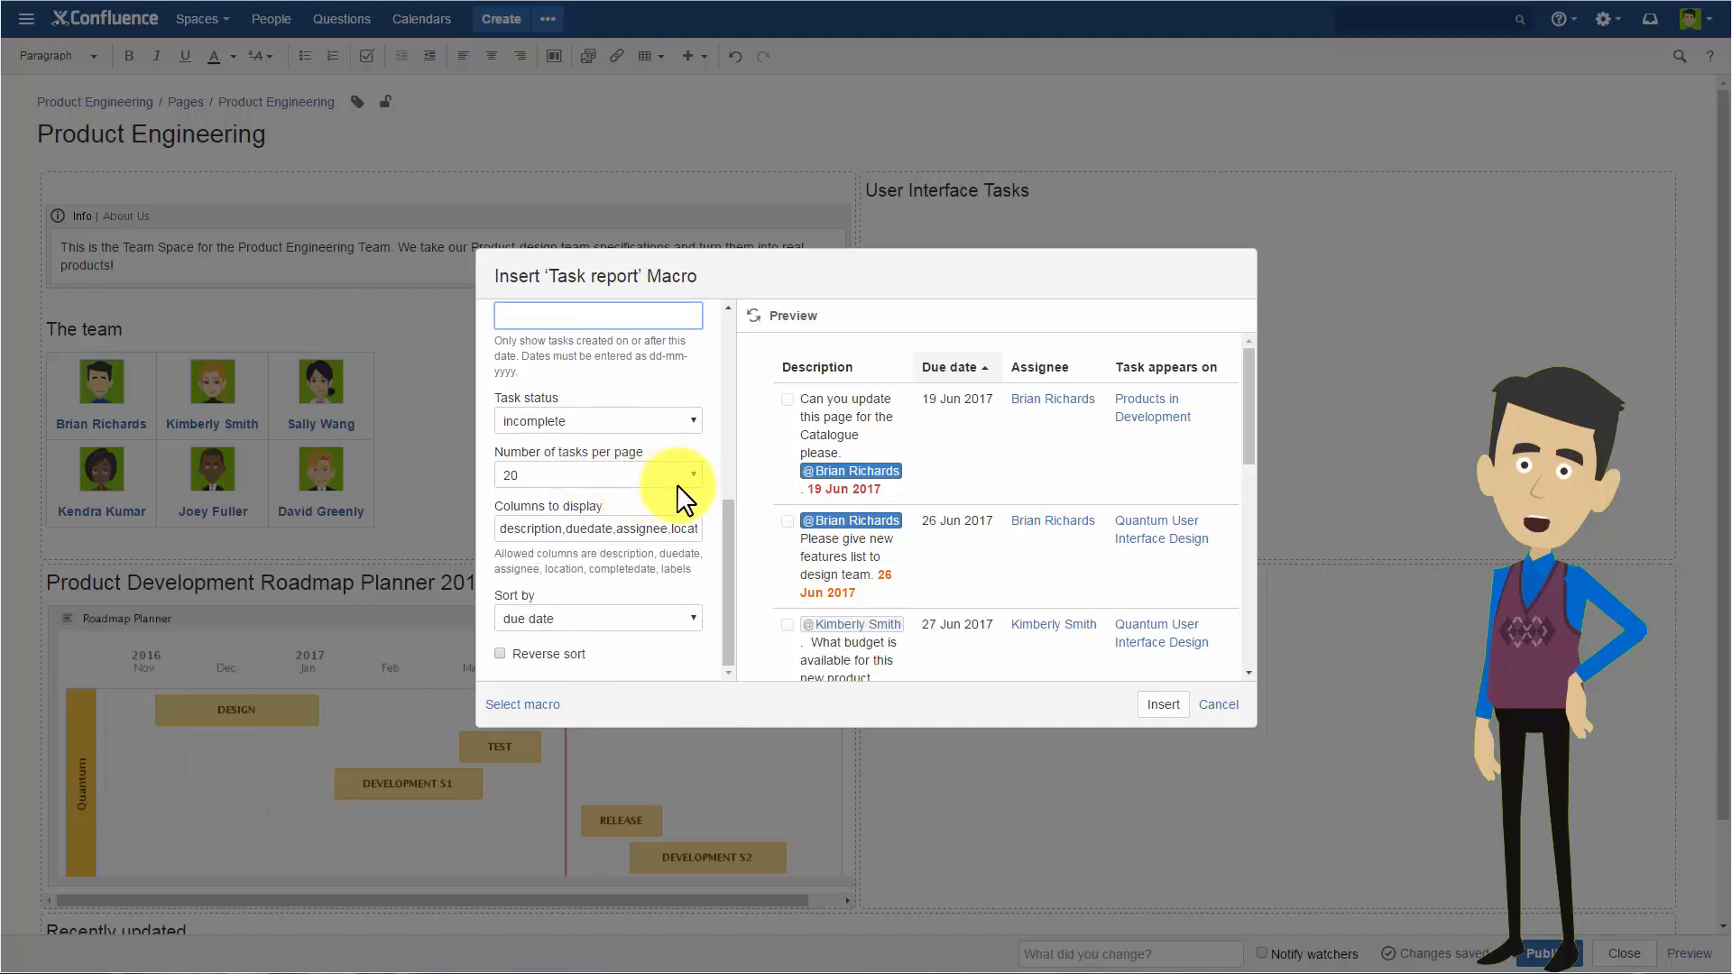
scroll(684, 528, up, 5)
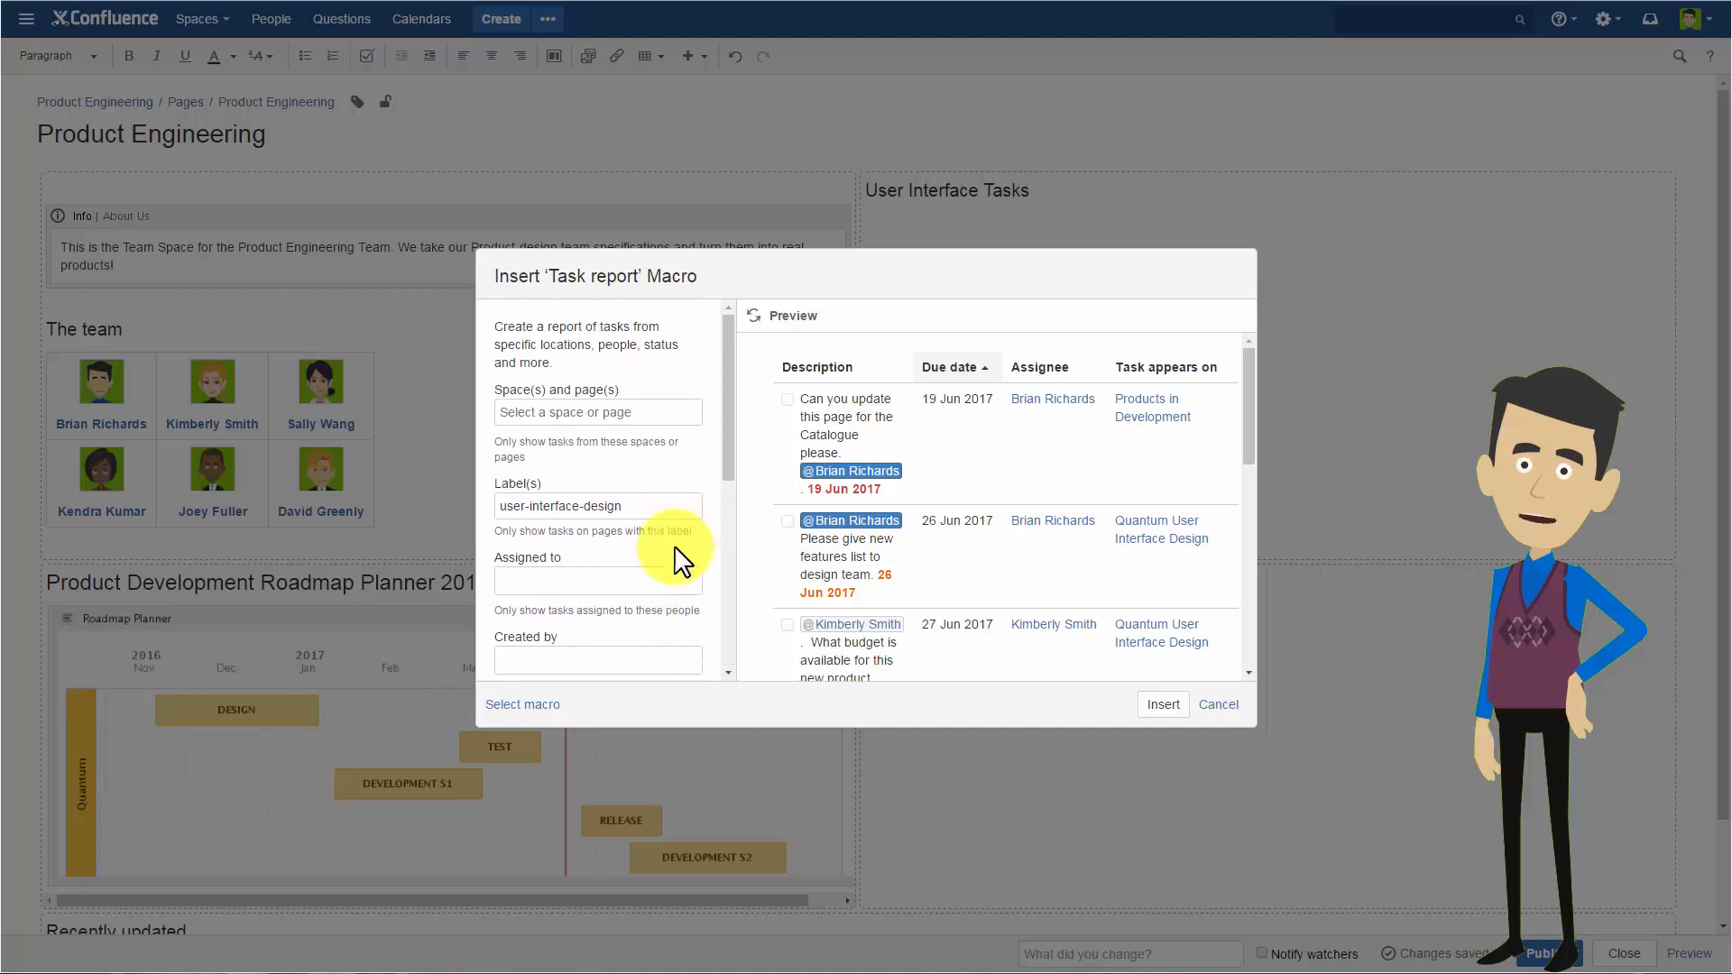
click(1157, 705)
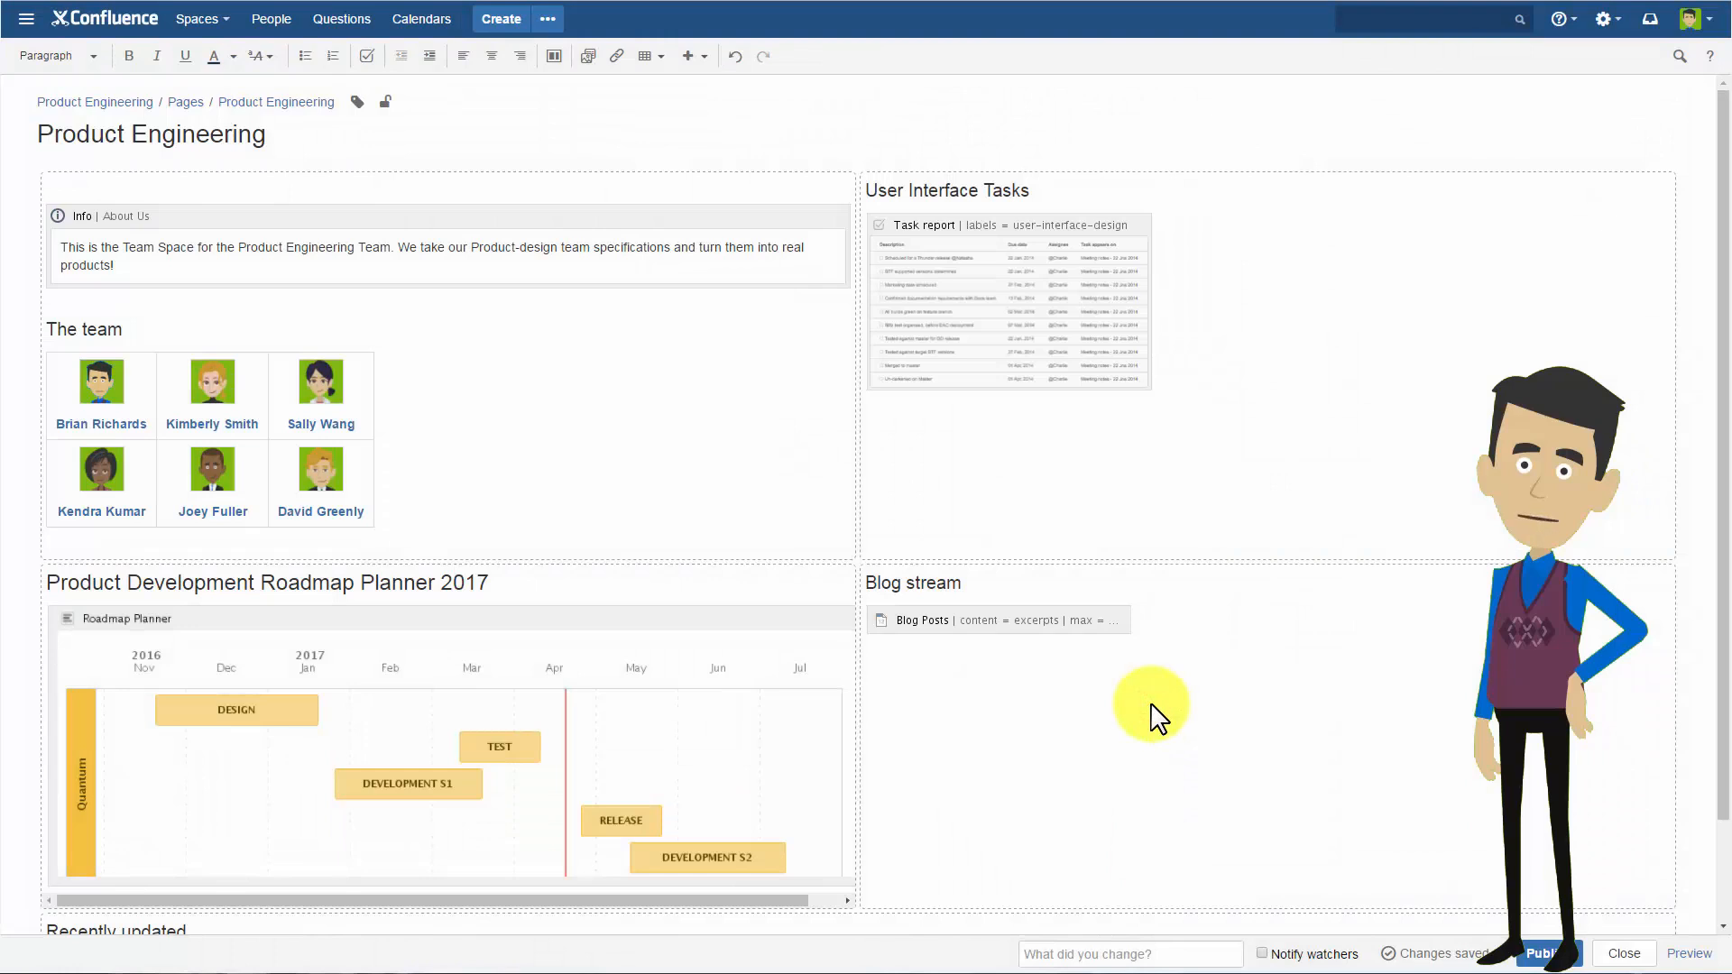
click(1542, 962)
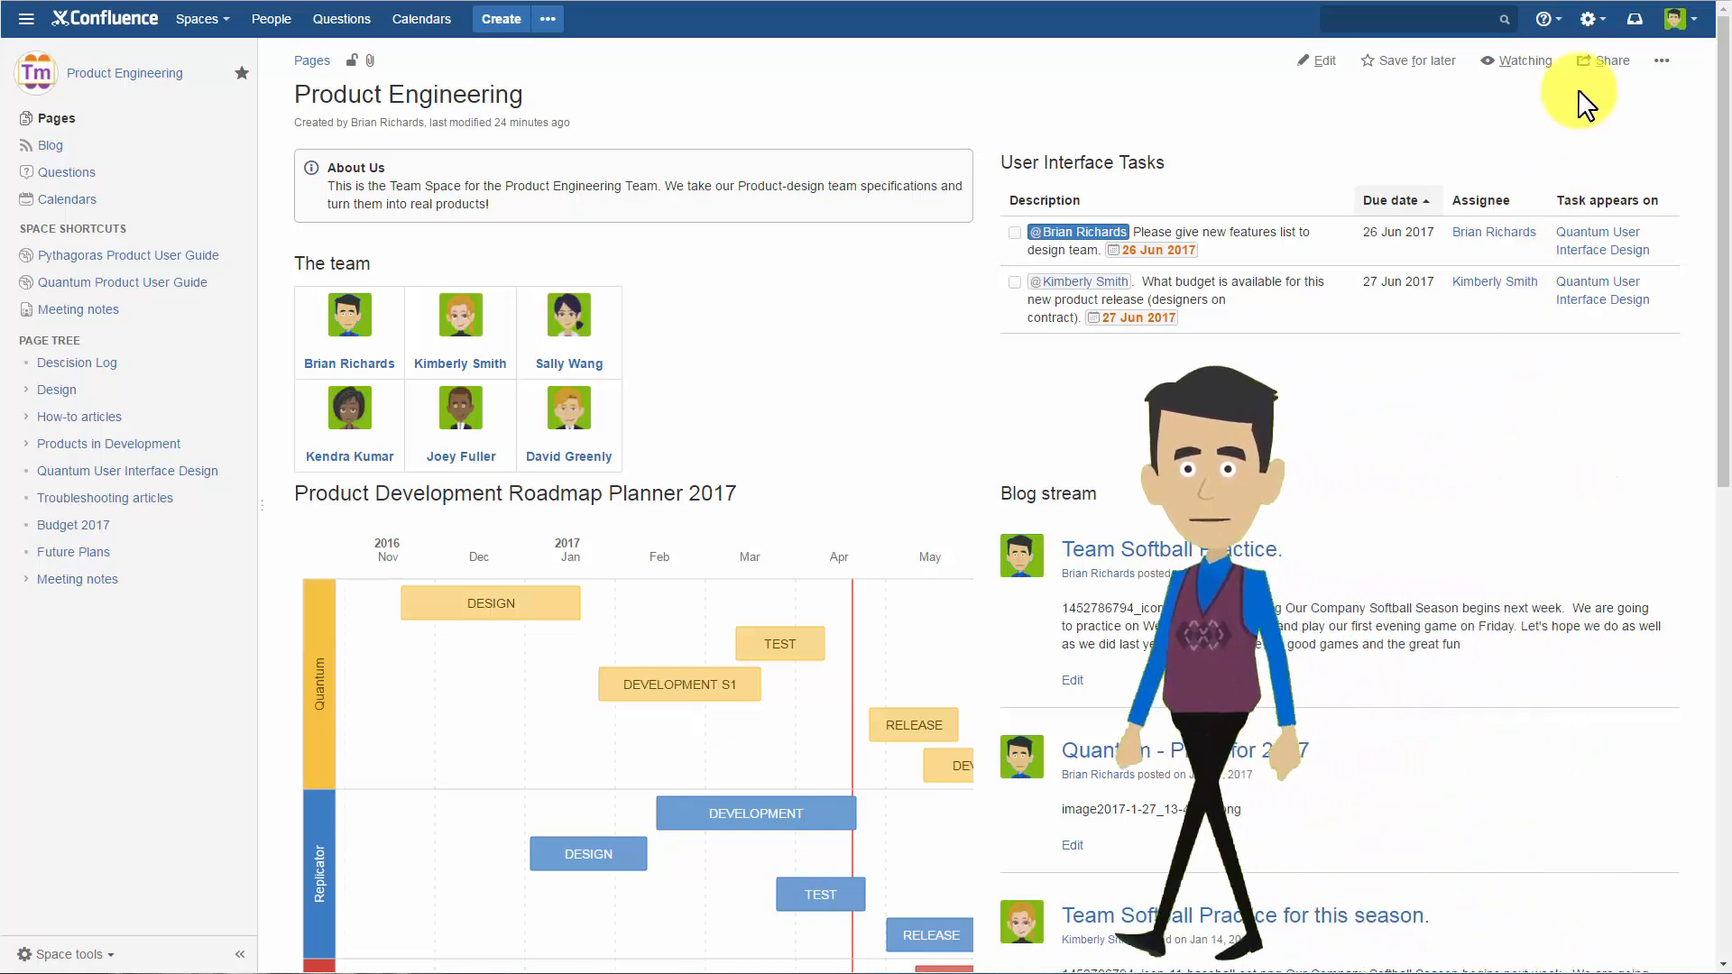
View the assigned-task notification for the Products in Development page and close the notifications.
click(1636, 21)
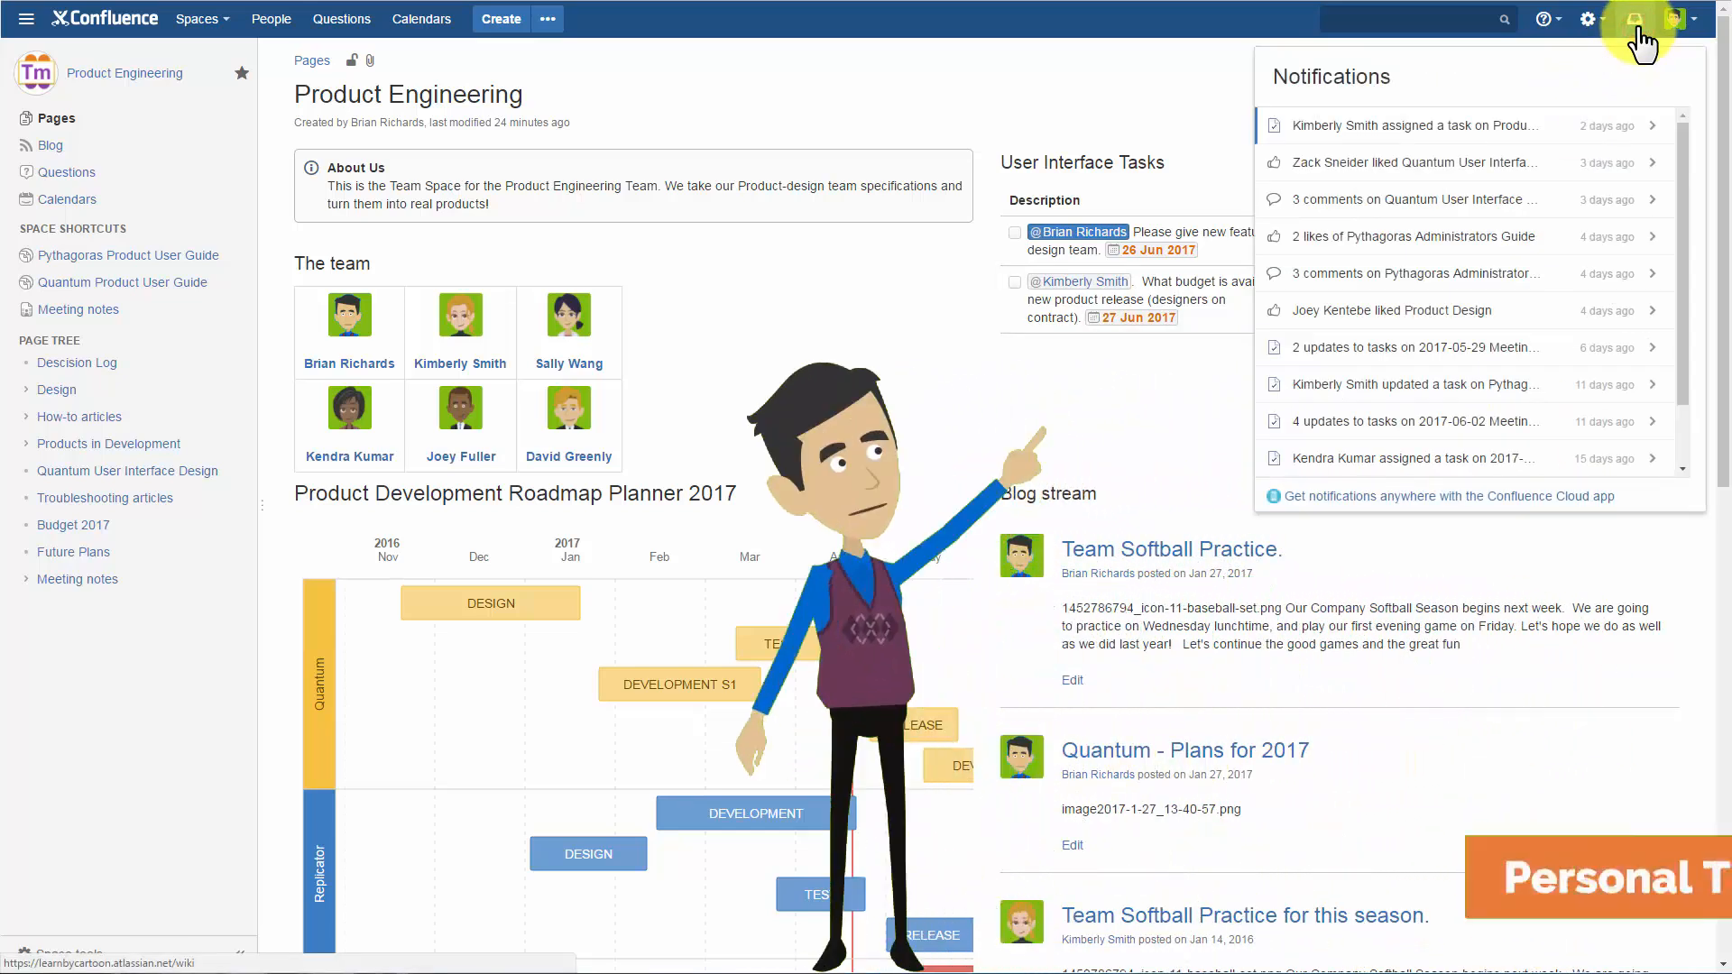
click(1534, 126)
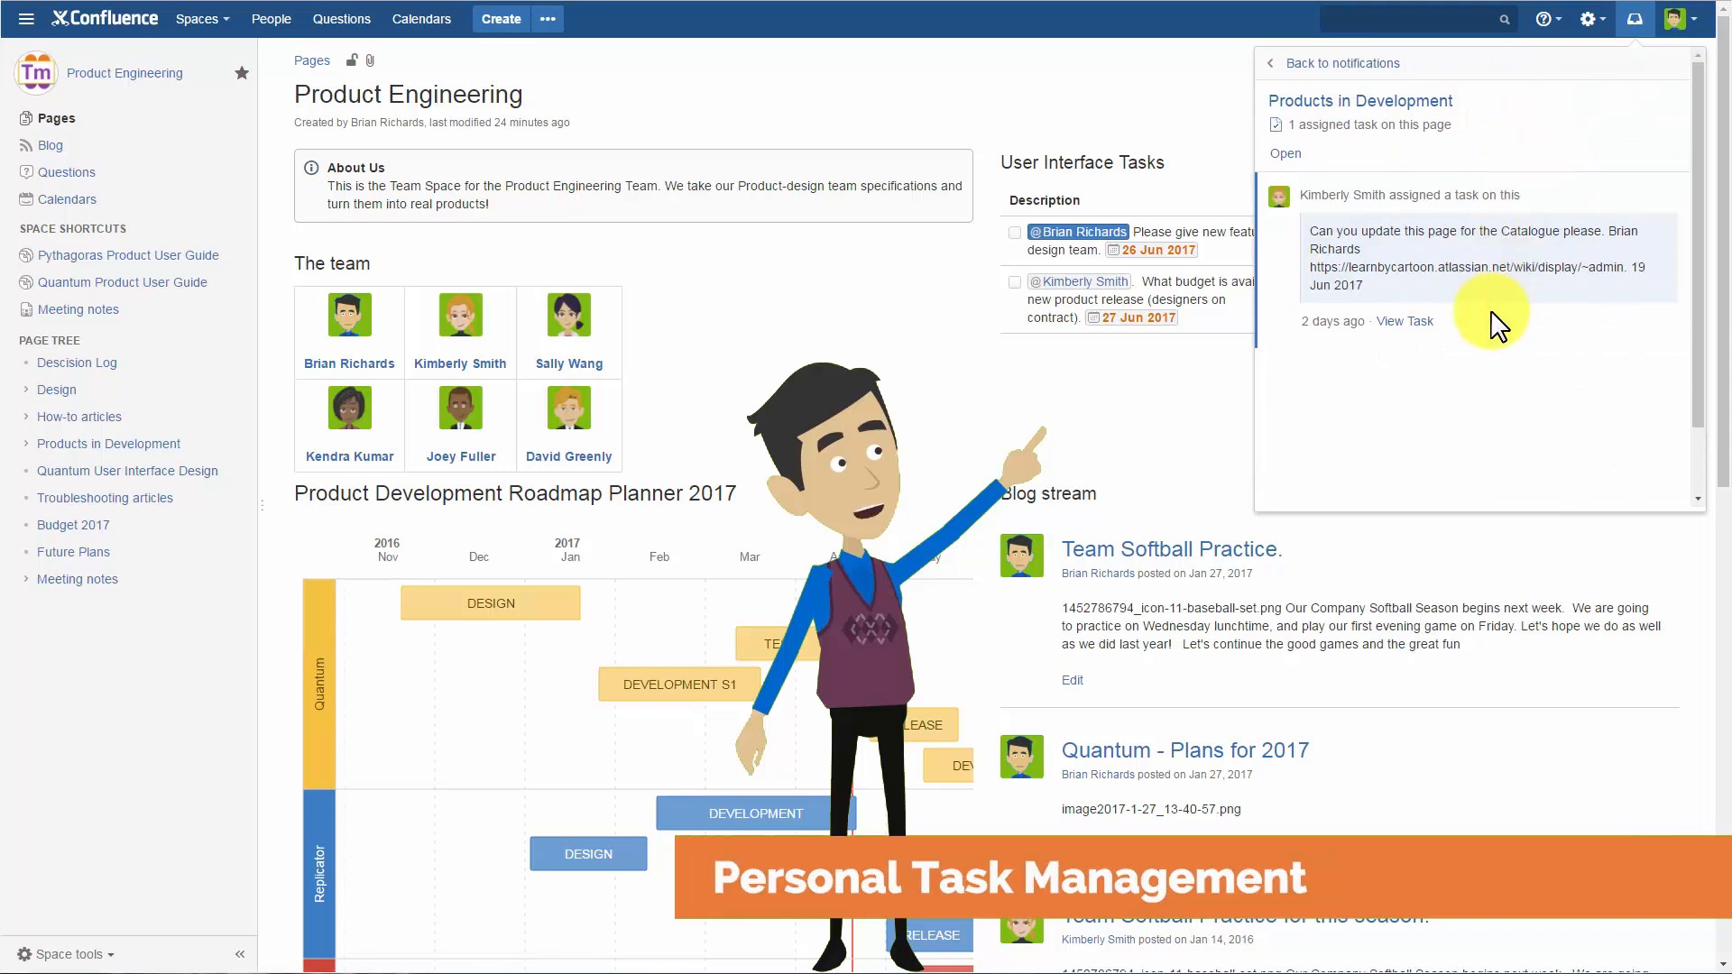
click(1376, 63)
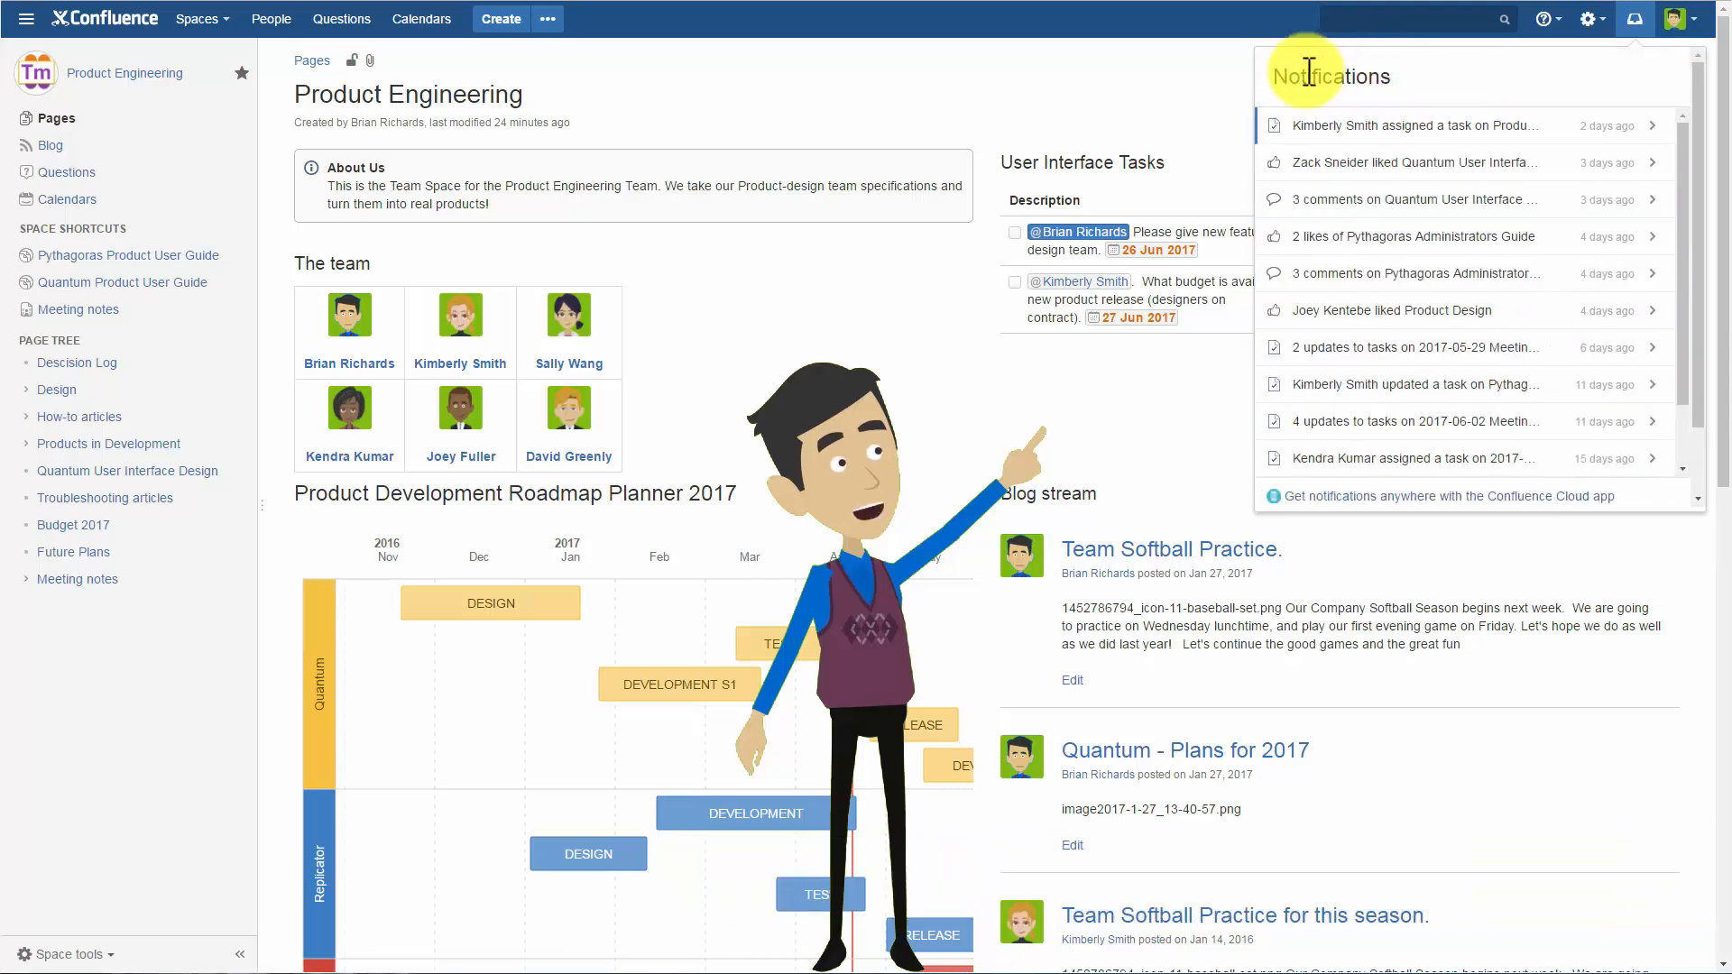
click(1246, 85)
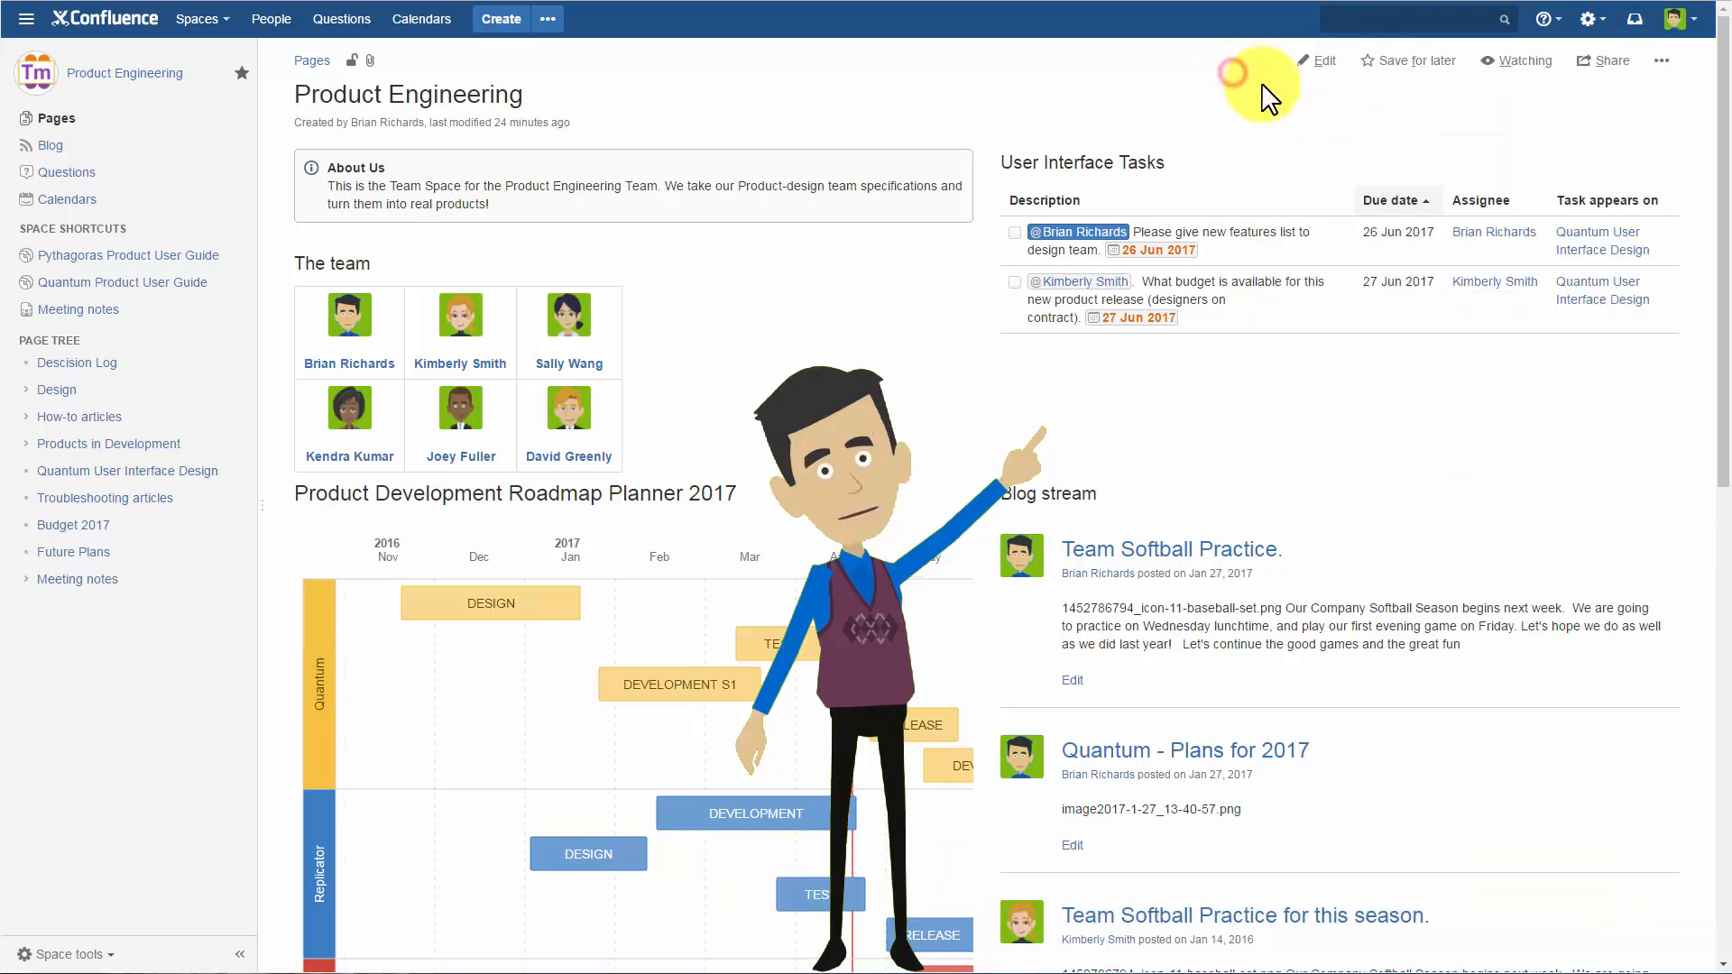
Open the personal tasks page and view the completed tasks, the incomplete tasks, and the tasks created by the account owner.
click(1700, 26)
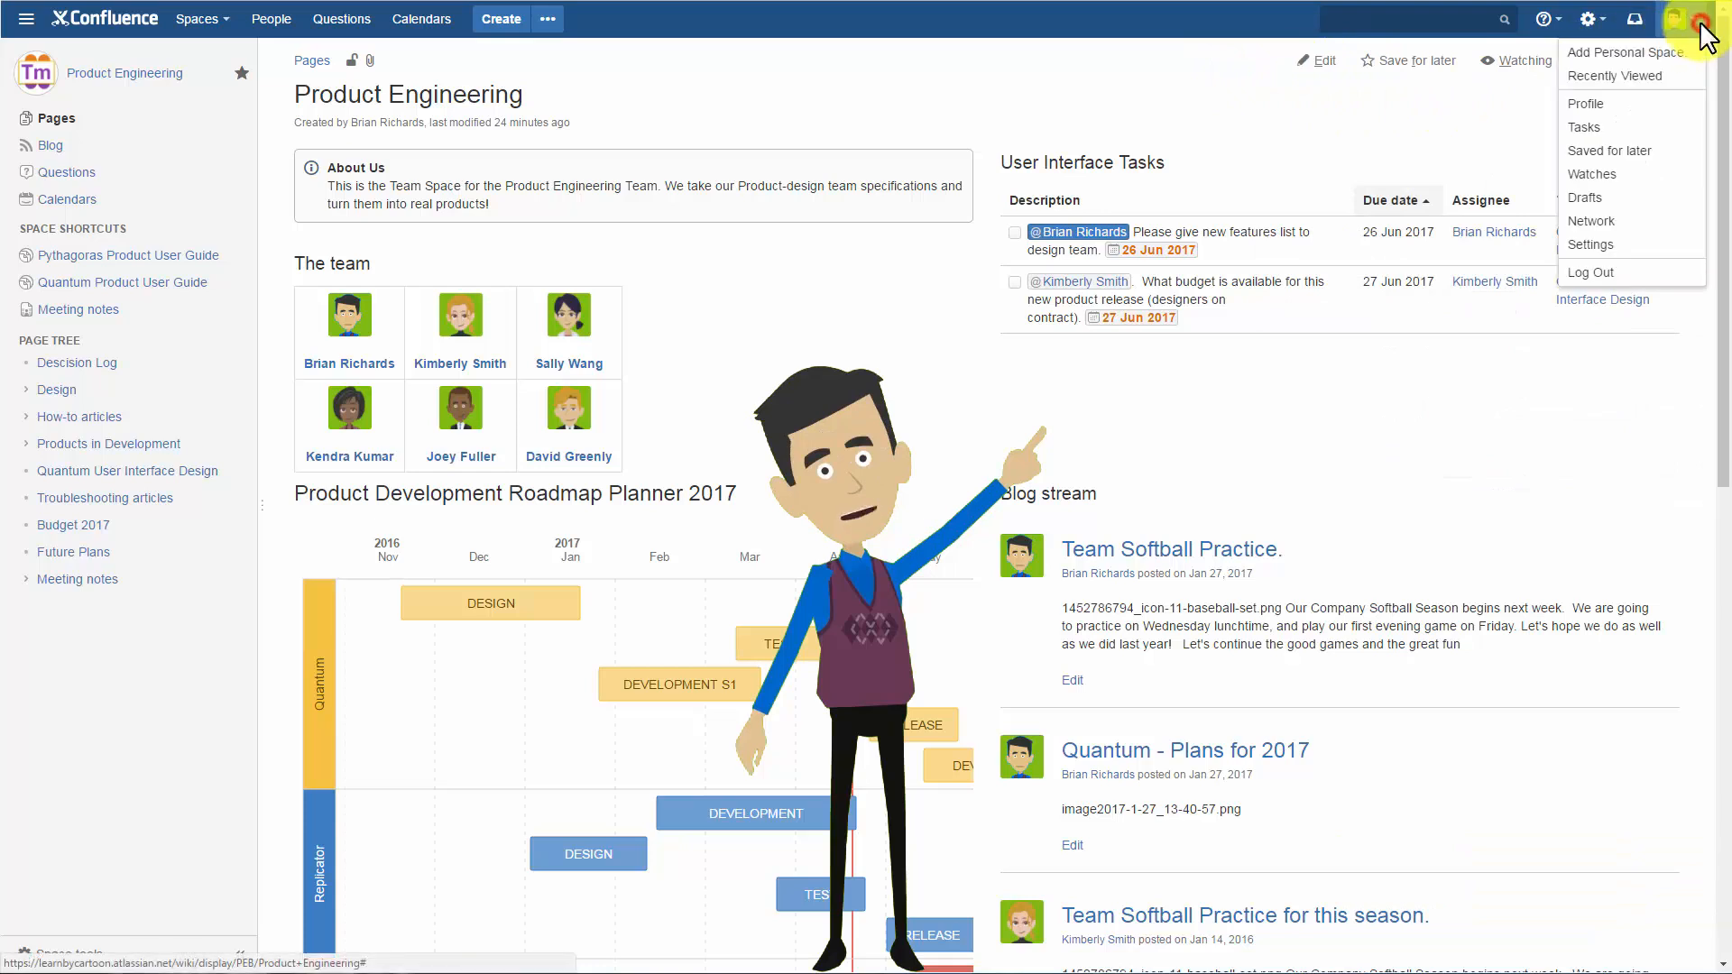
click(1637, 110)
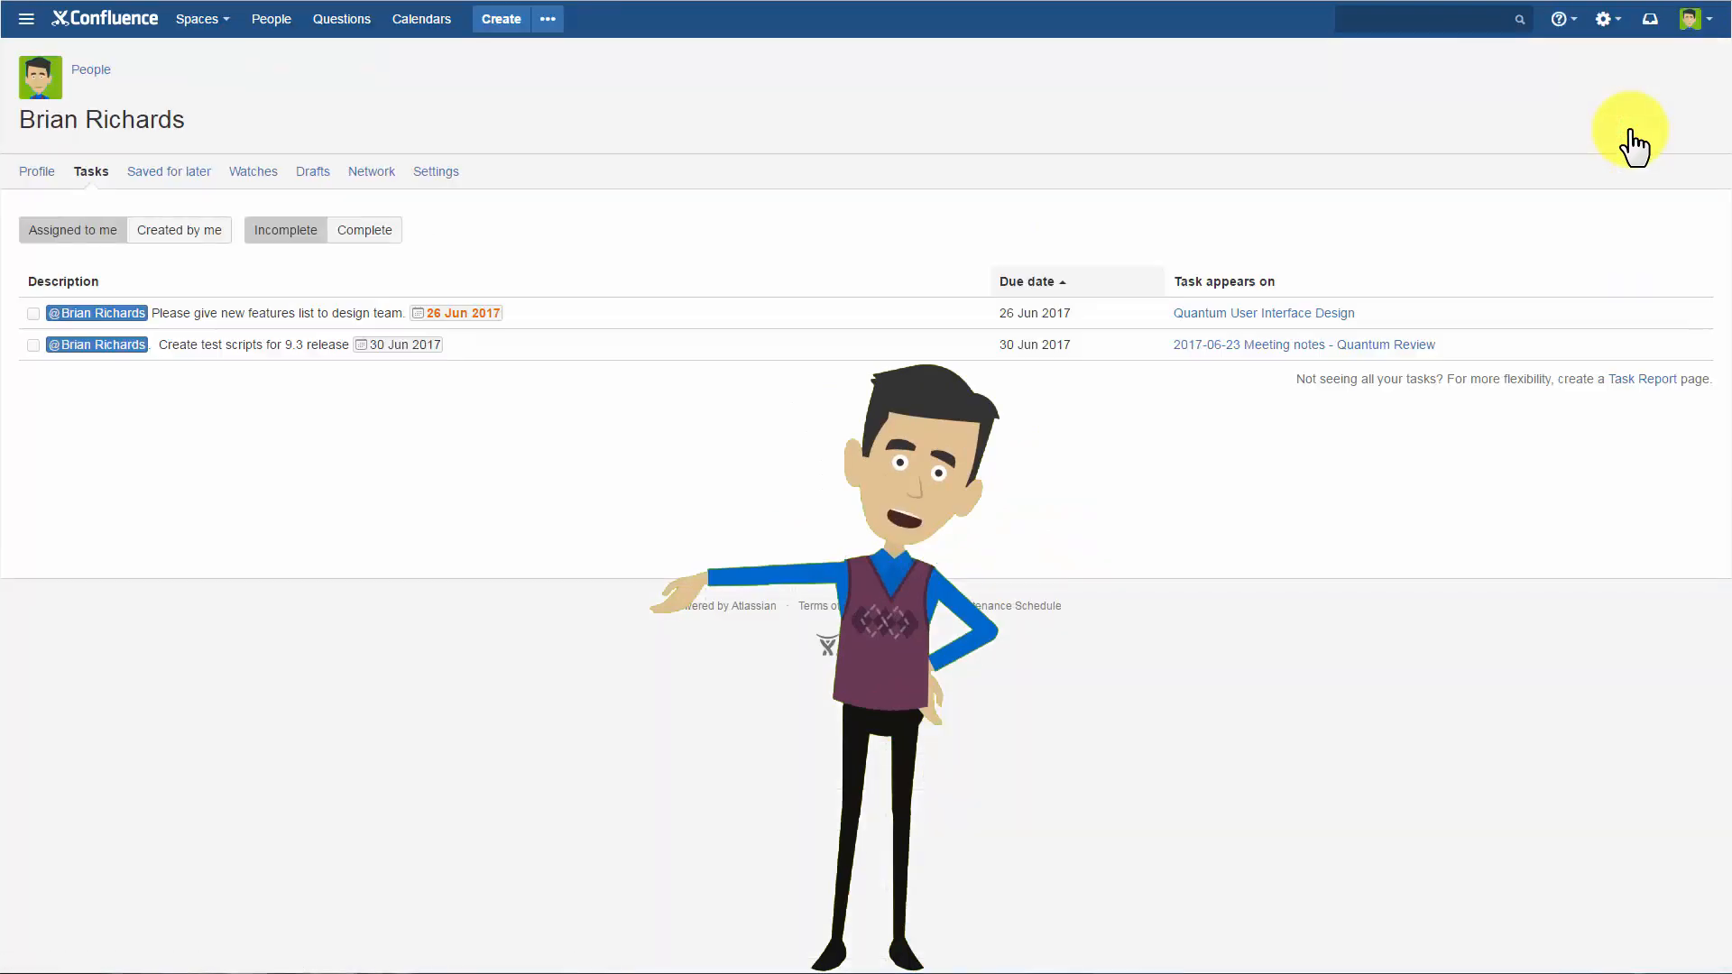
click(365, 232)
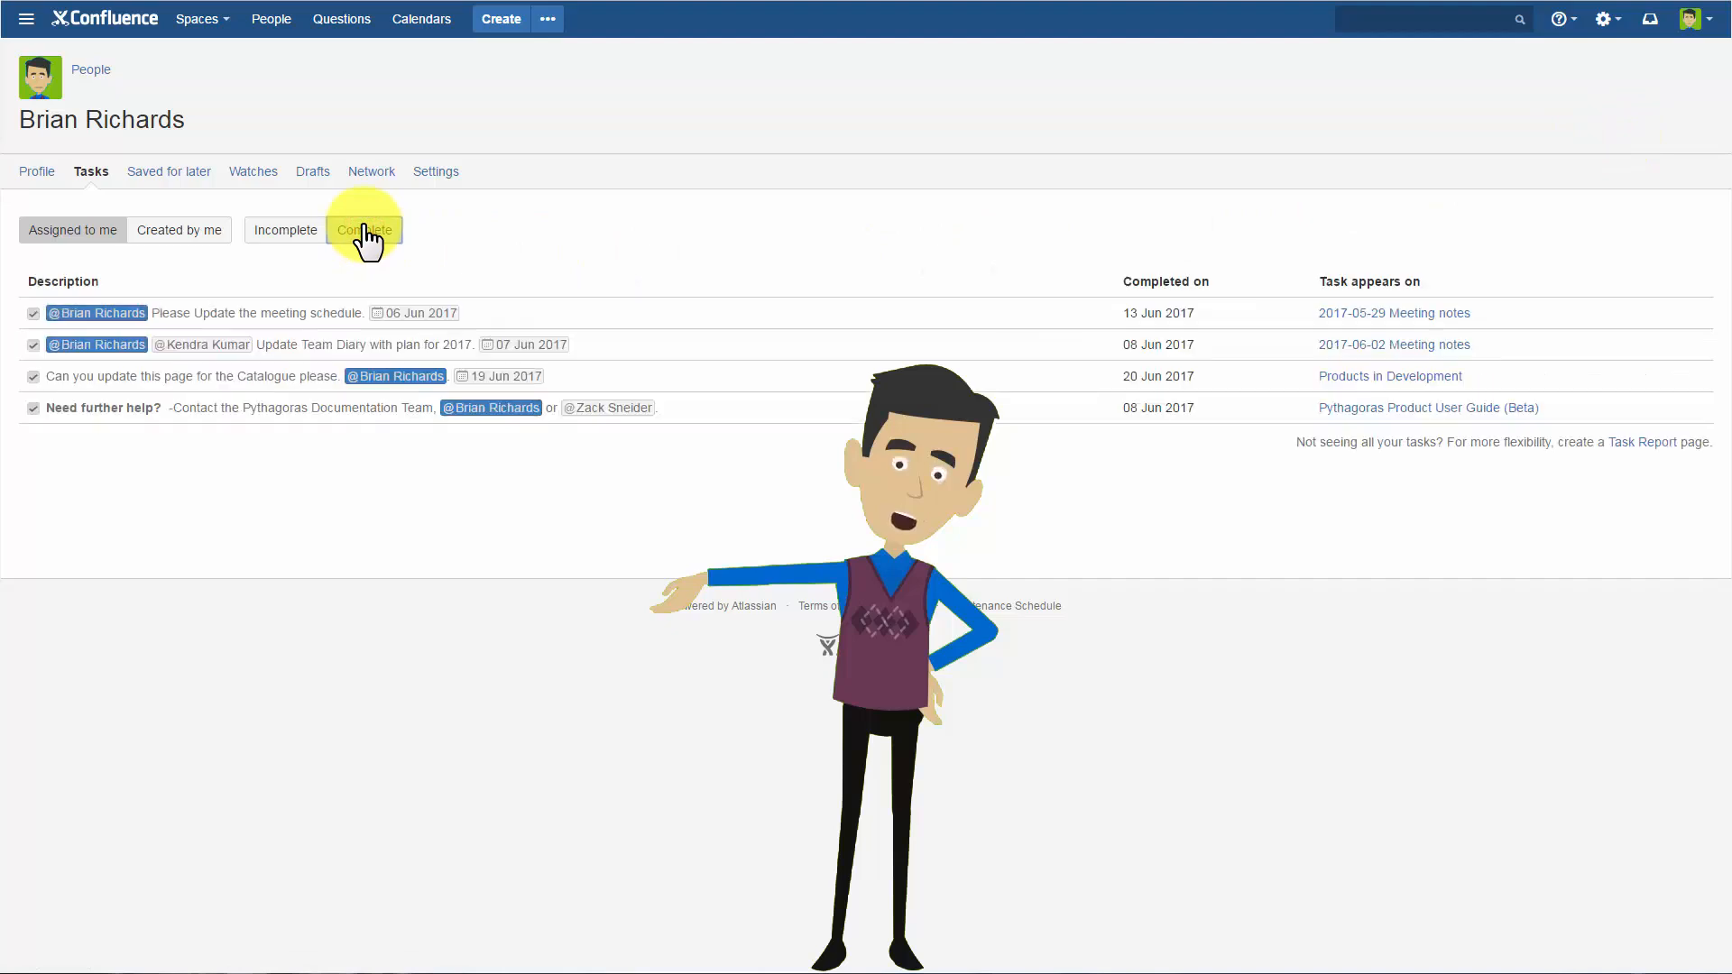
click(286, 225)
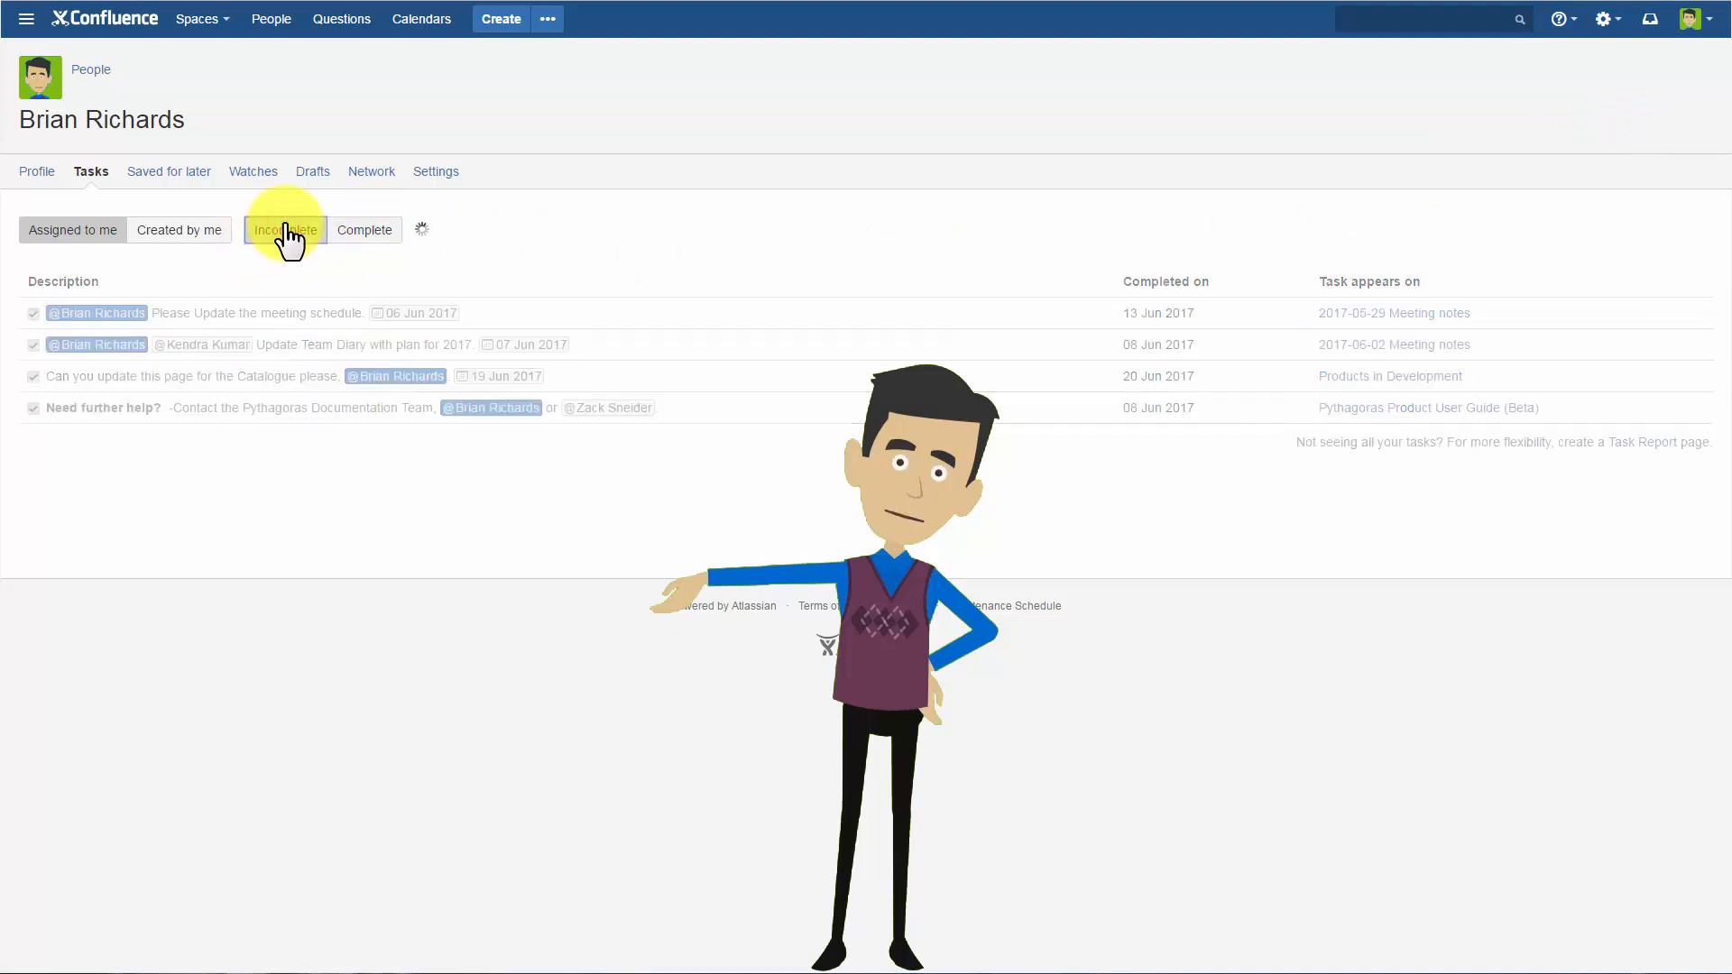
click(185, 233)
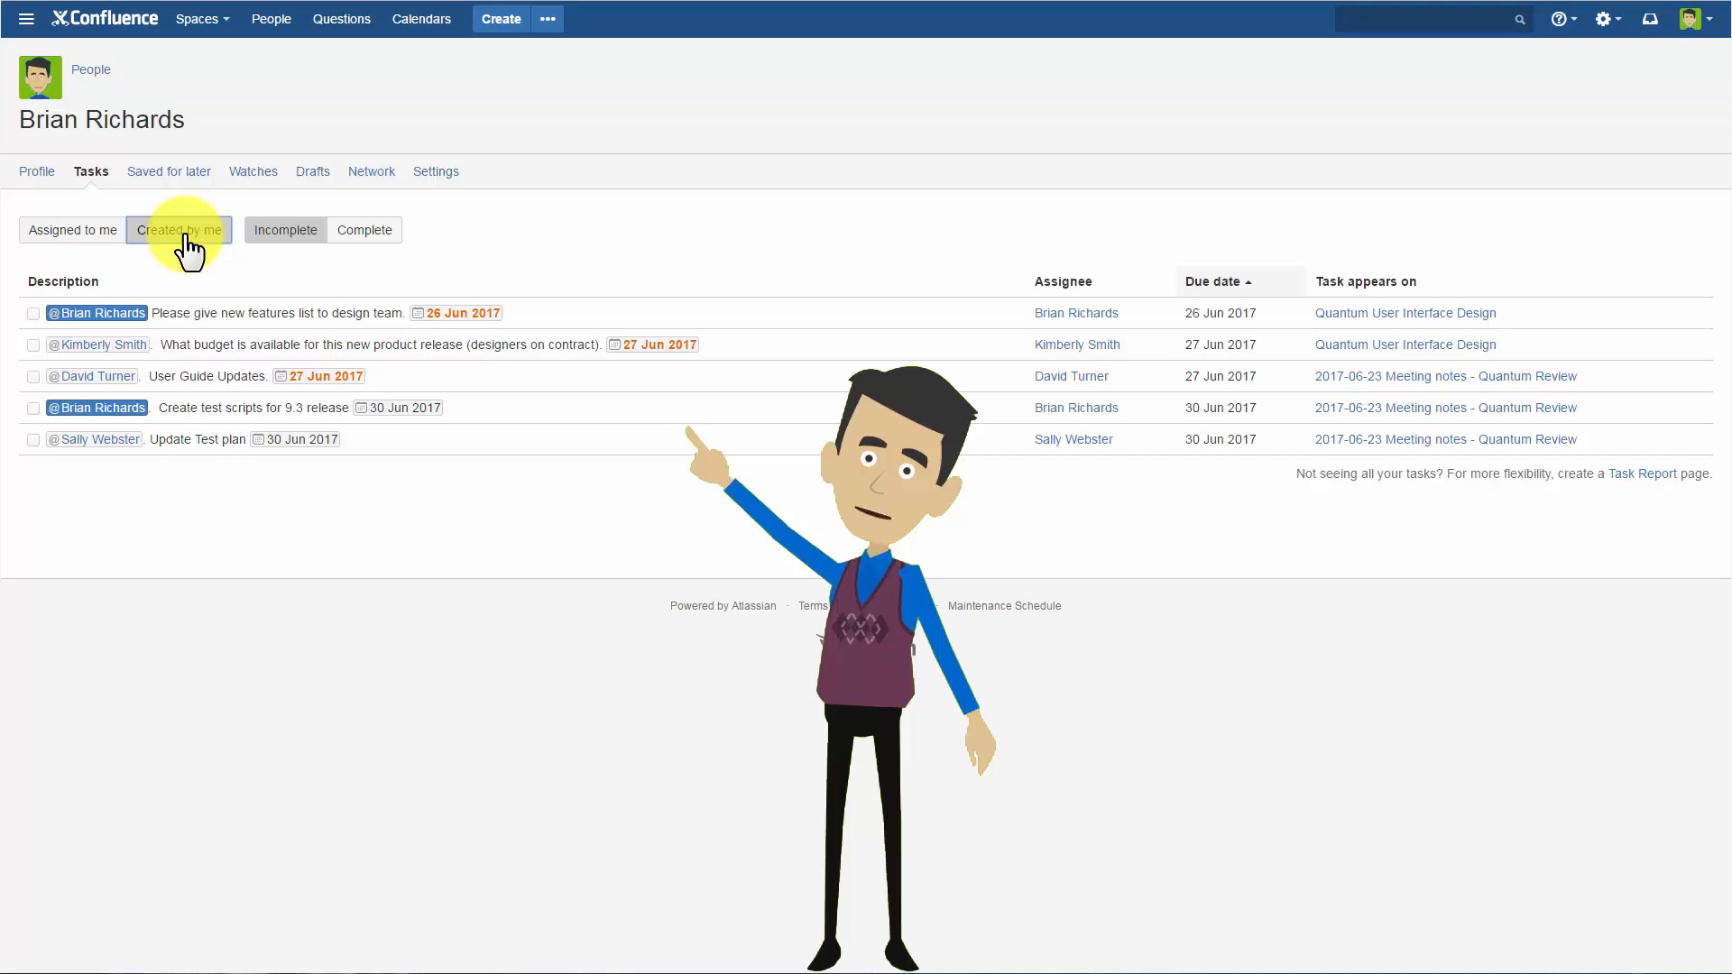
Mark the assigned task "Please give new features list to design team." as complete and check the complete and incomplete lists.
click(87, 234)
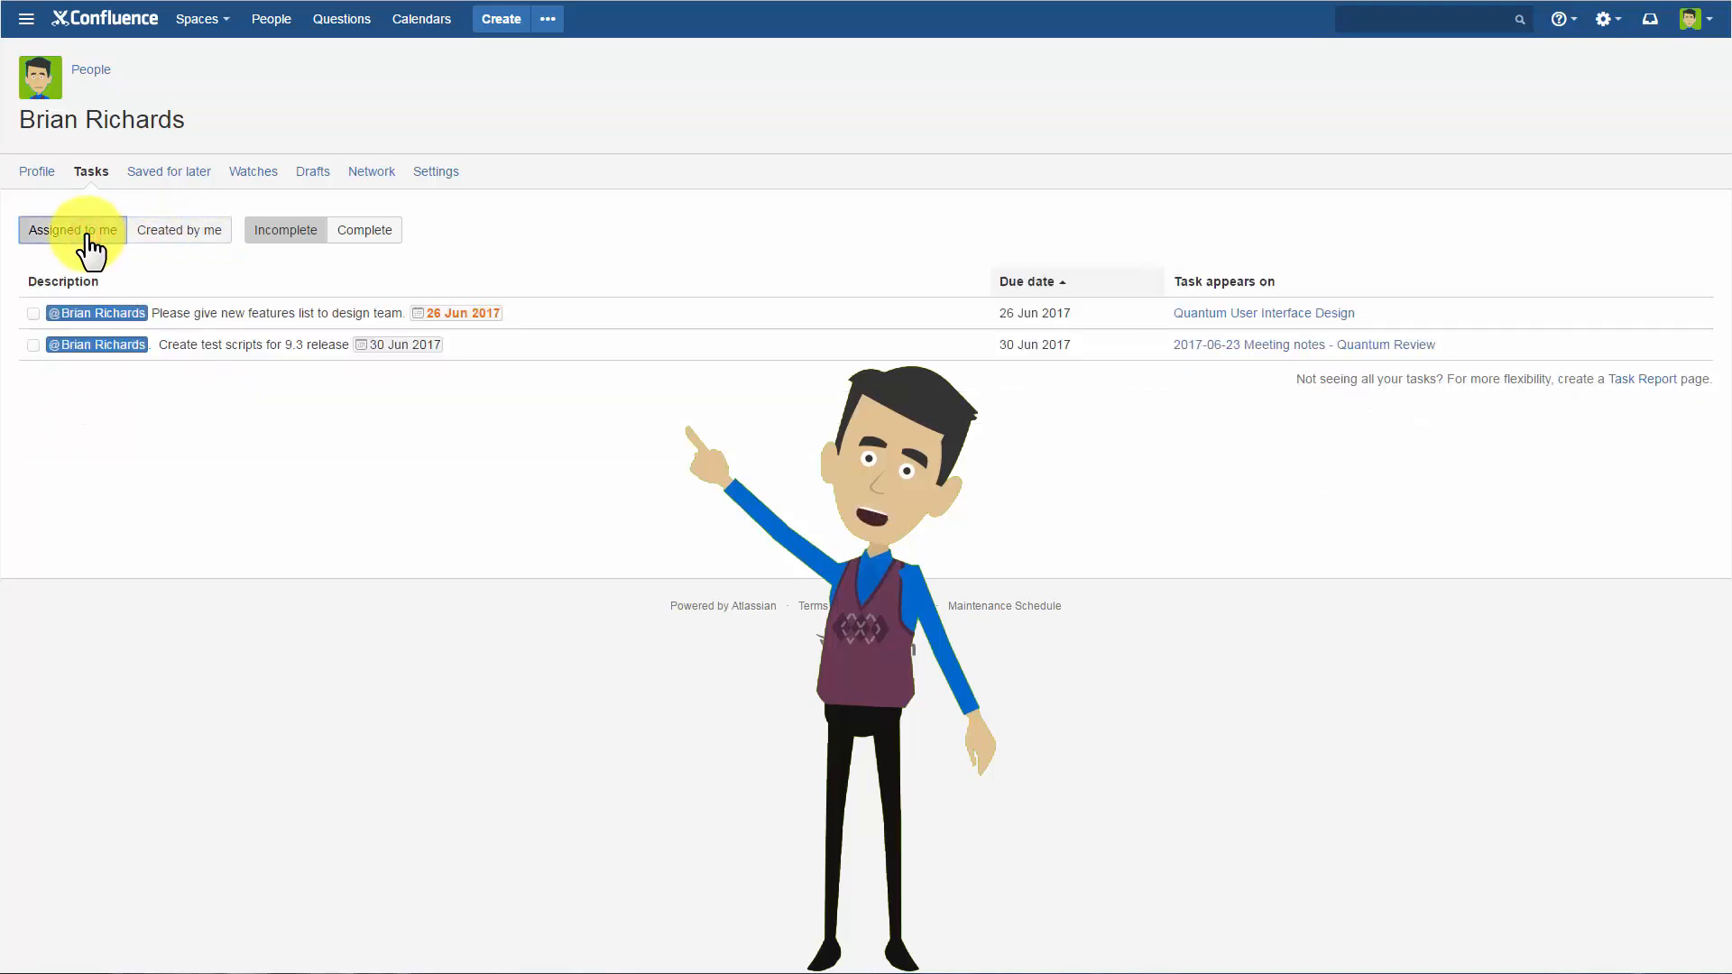
click(33, 313)
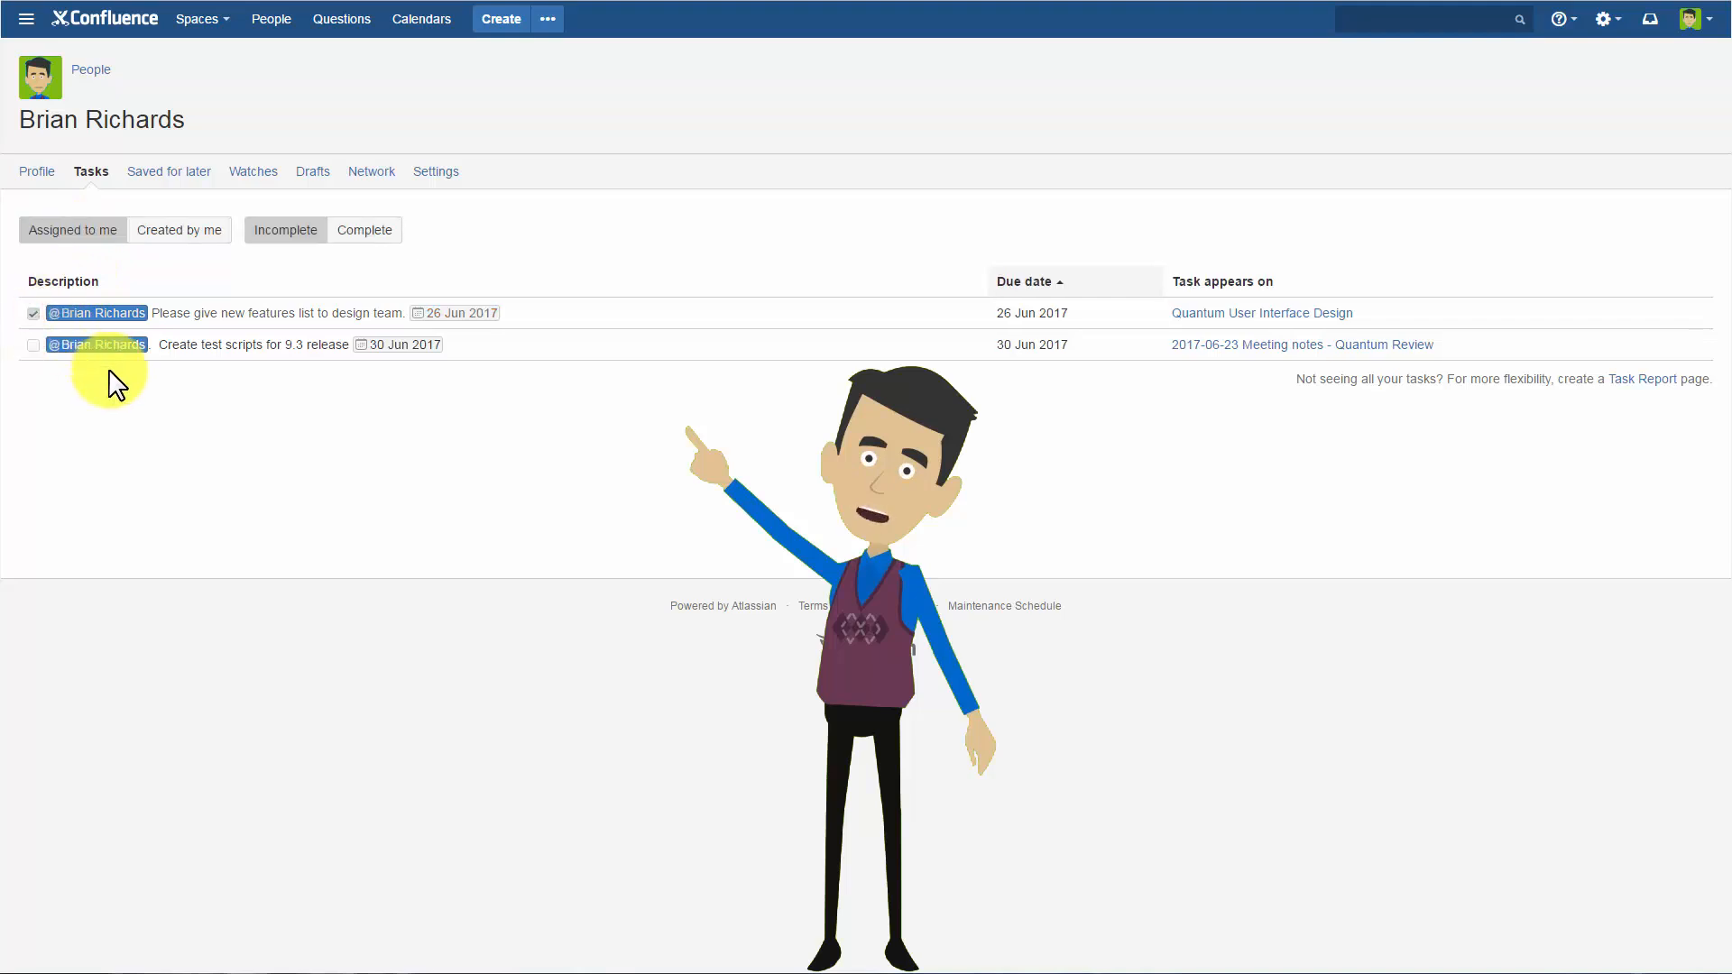
click(379, 232)
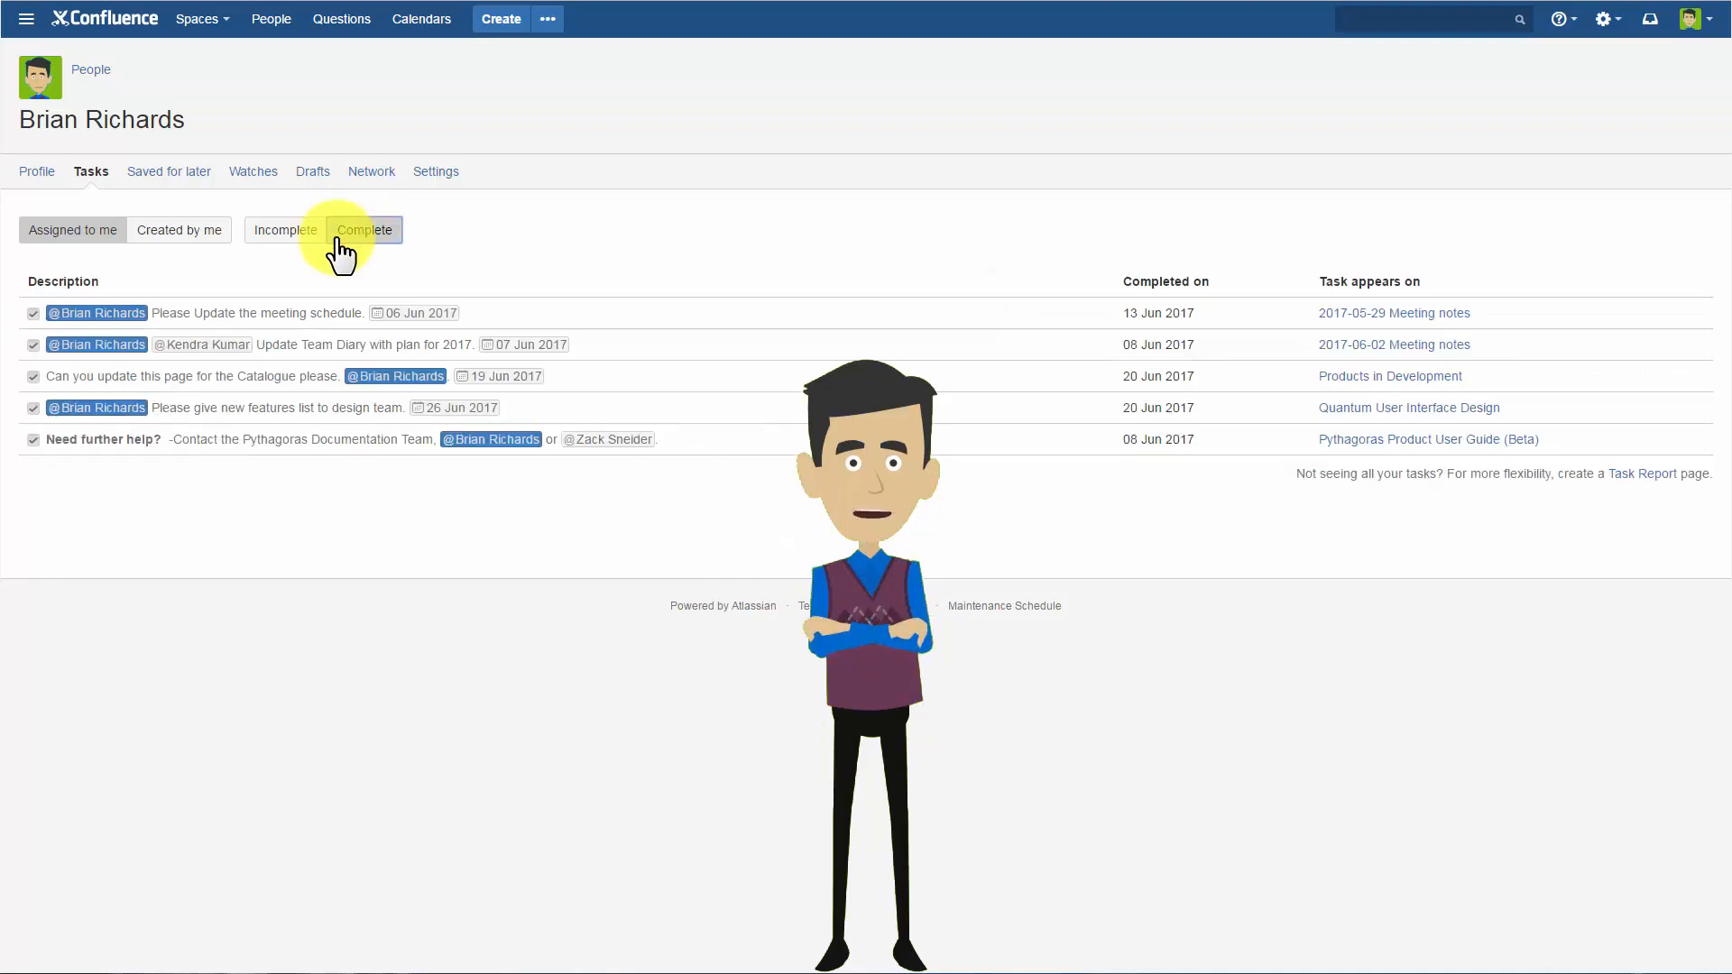
click(281, 240)
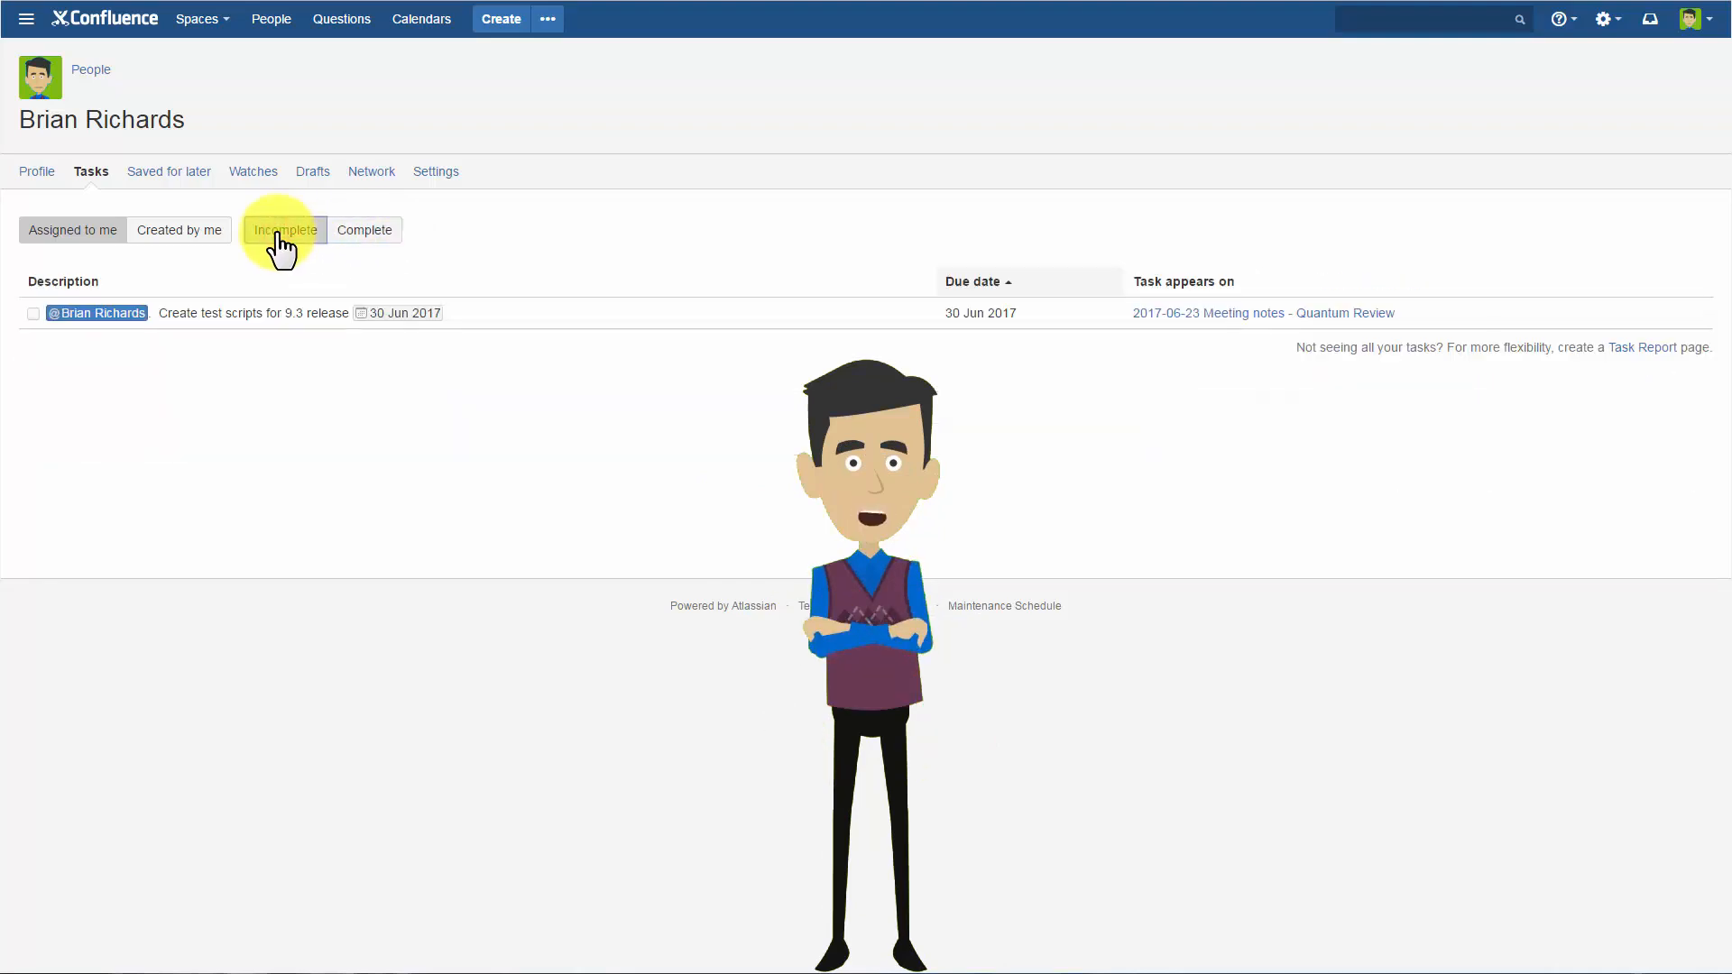